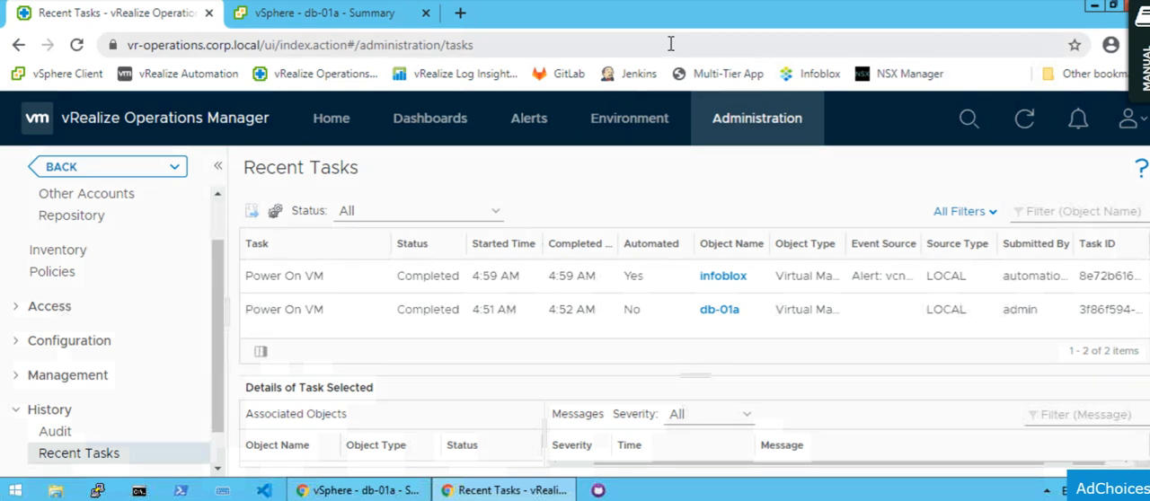
# Extend the remaining time of the lab session.
pyautogui.hotkey('alt', 'Tab')
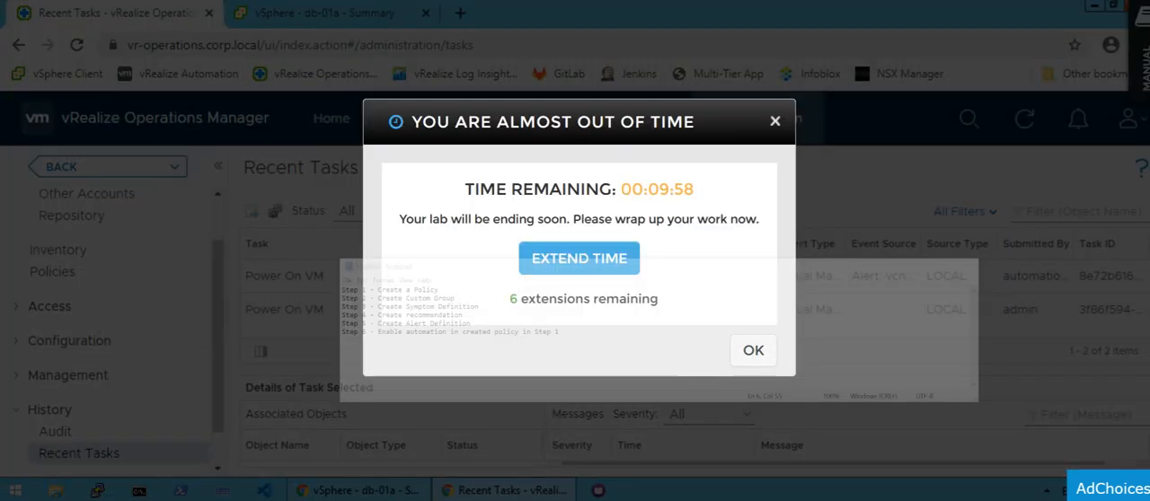
pyautogui.click(607, 266)
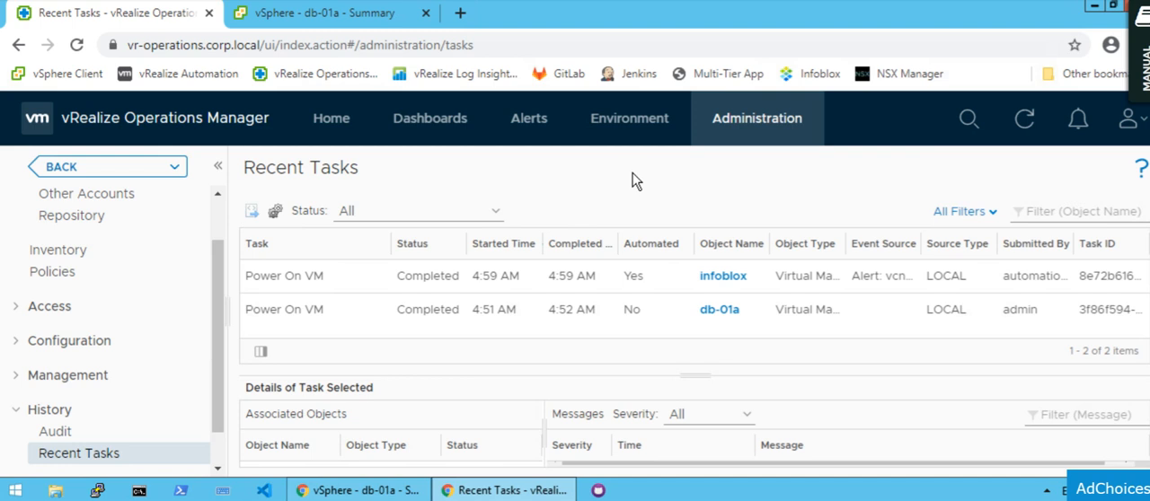
# Open the policies under Administration, enlarge the list, select vcnotes_policy and view the policy library before returning to the active policies.
pyautogui.click(759, 121)
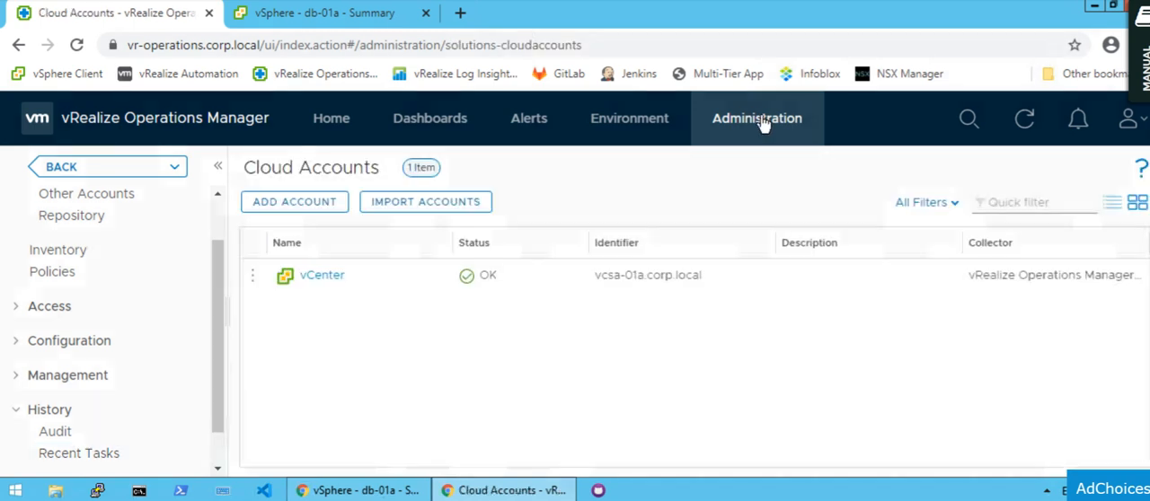
pyautogui.click(54, 274)
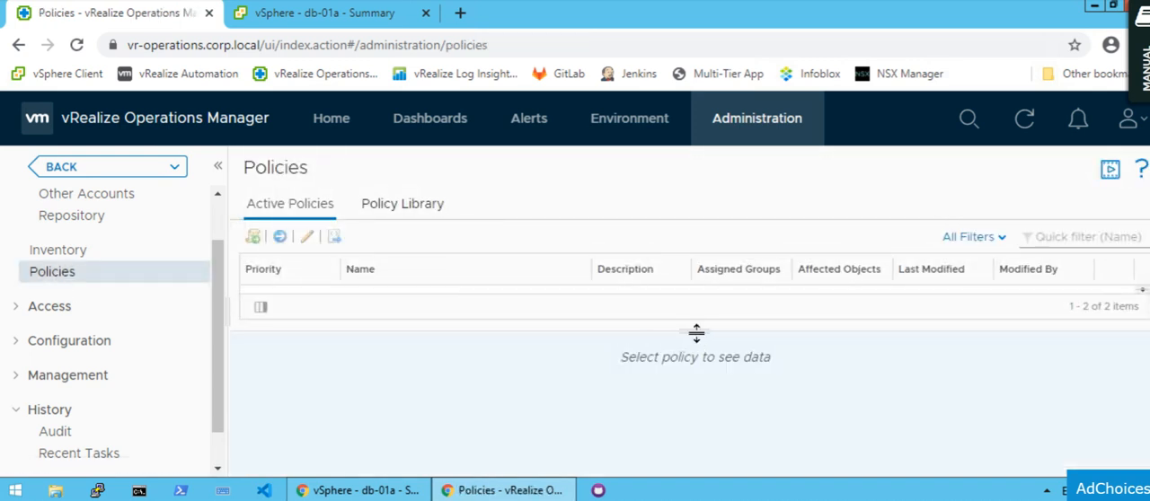
pyautogui.moveTo(697, 333); pyautogui.dragTo(692, 400)
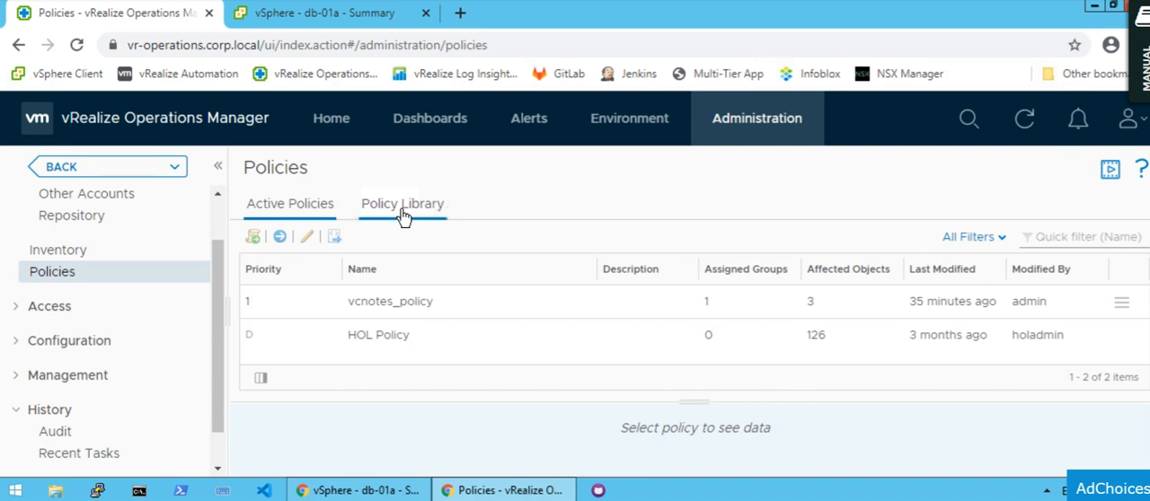
pyautogui.click(397, 307)
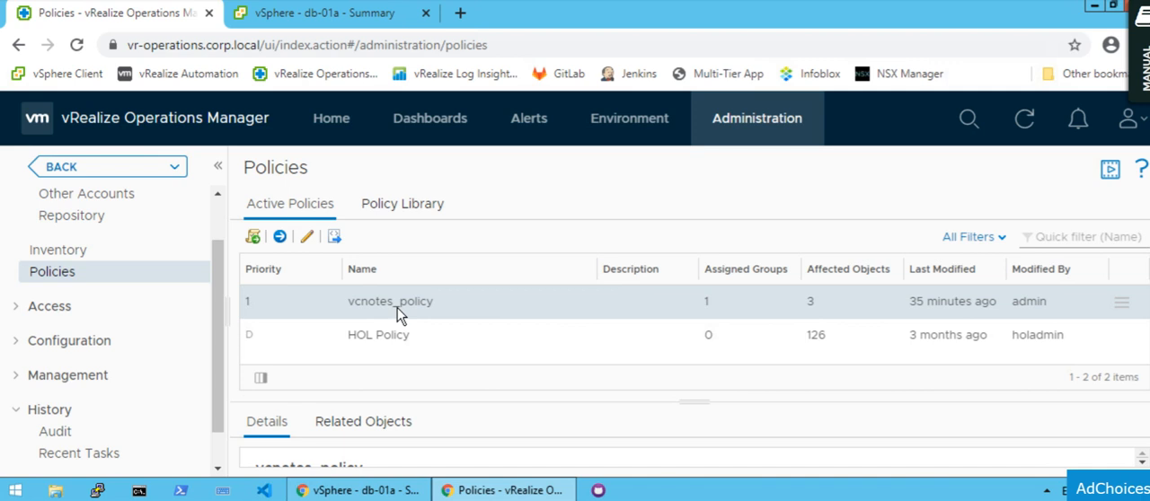
pyautogui.click(385, 211)
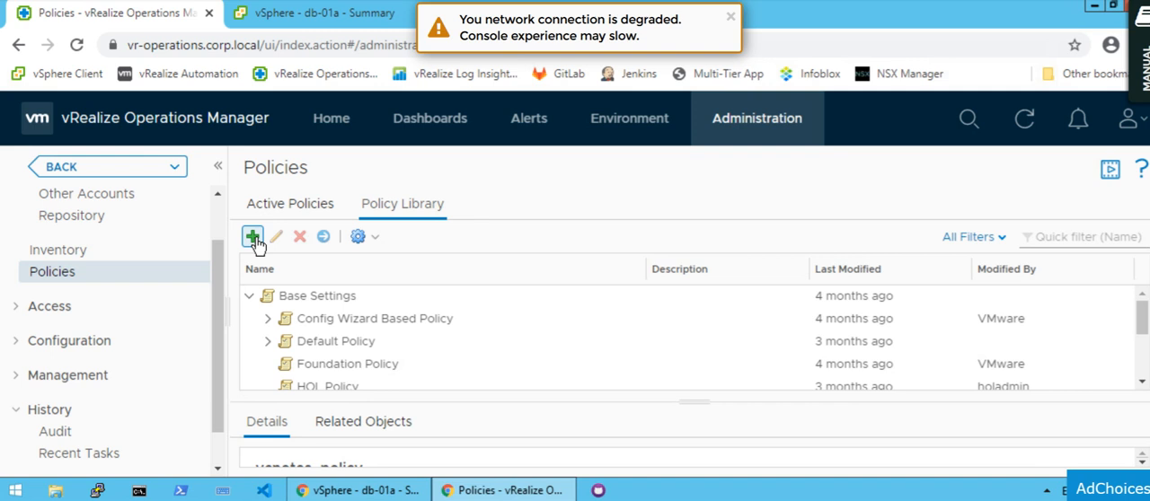
pyautogui.click(310, 207)
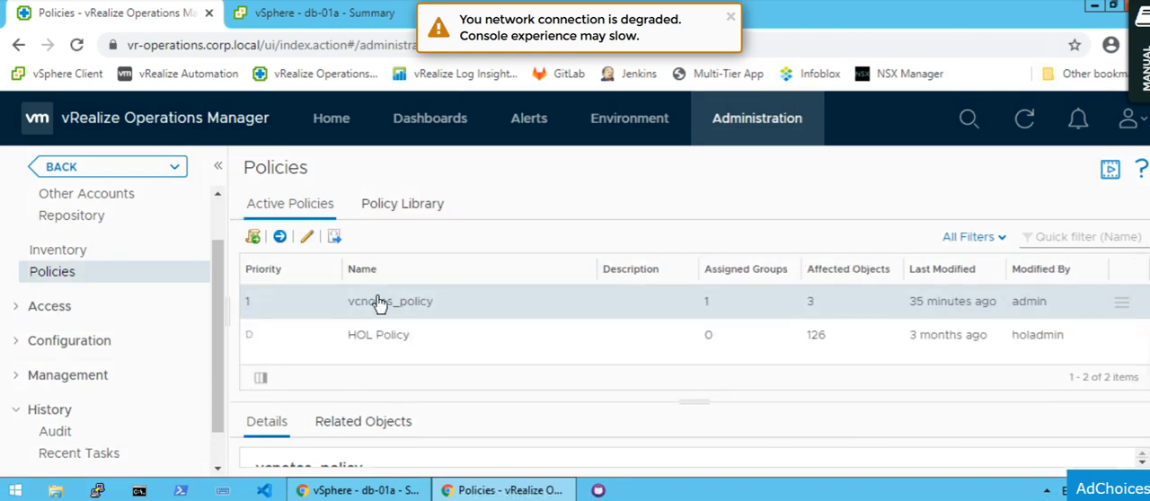
# Open vcnotes_policy for editing and review its Getting Started settings and base policy section.
pyautogui.click(307, 238)
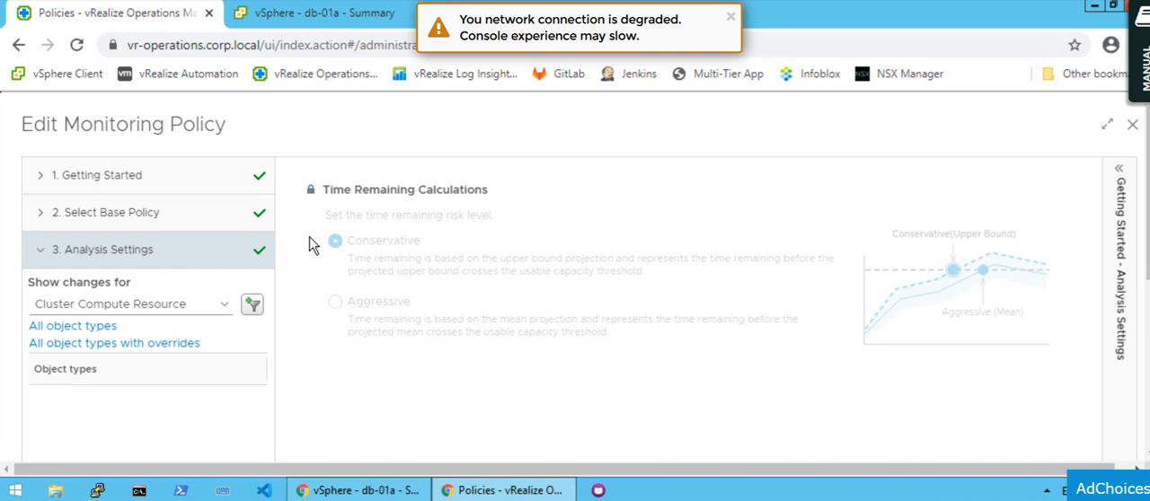
pyautogui.click(155, 185)
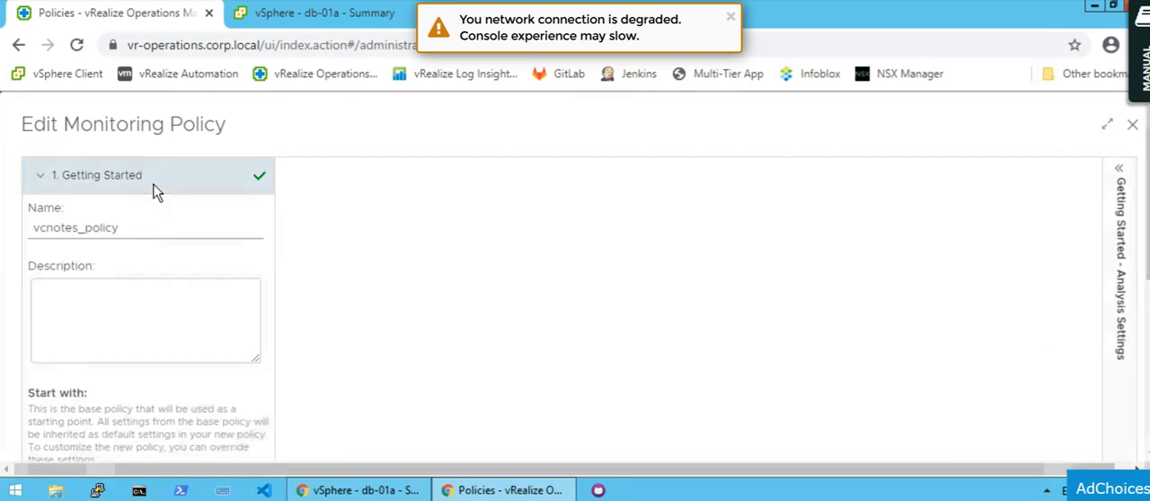
pyautogui.click(135, 230)
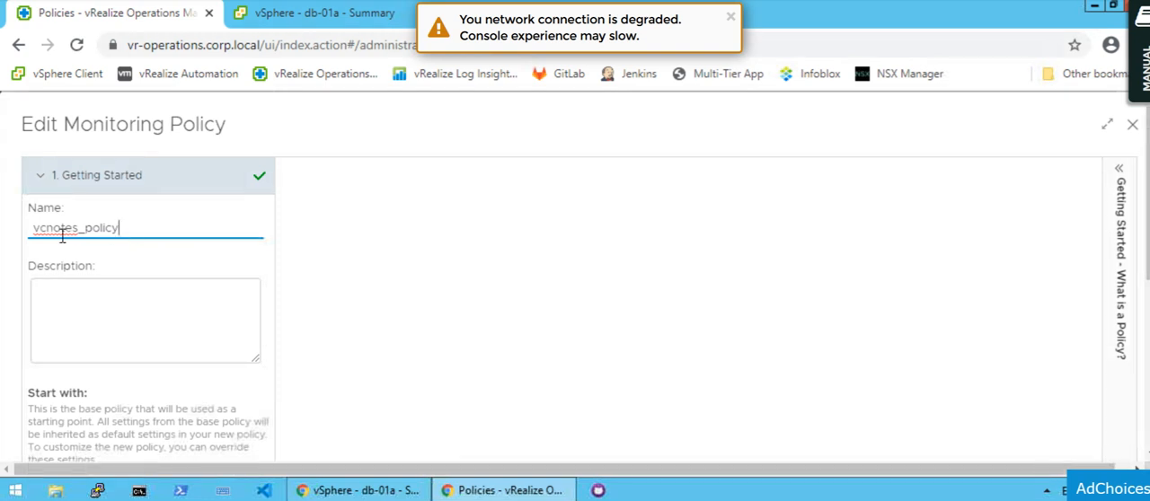
pyautogui.click(102, 186)
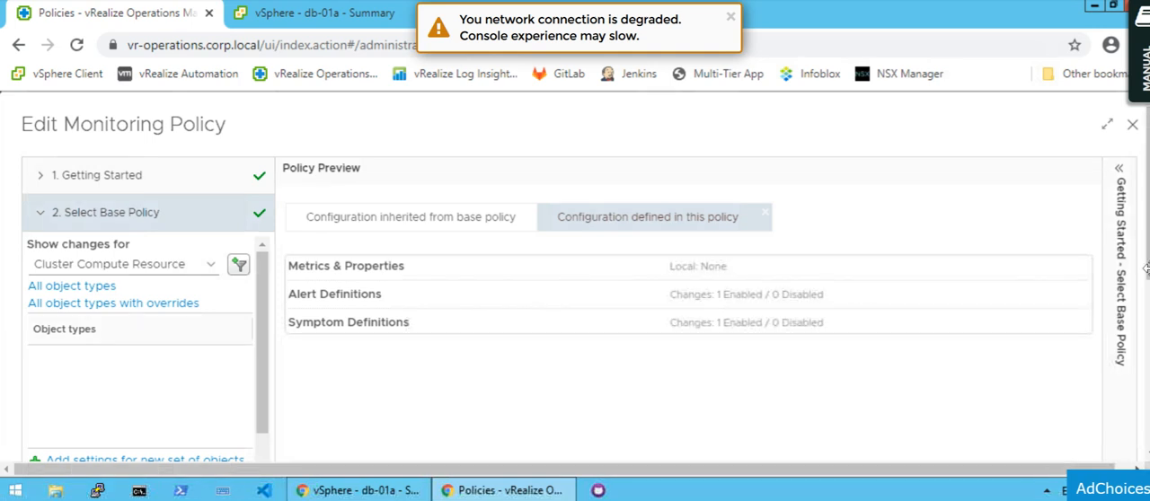
# Review the alert and symptom definitions of vcnotes_policy and save the policy.
pyautogui.scroll(-1, 575, 276)
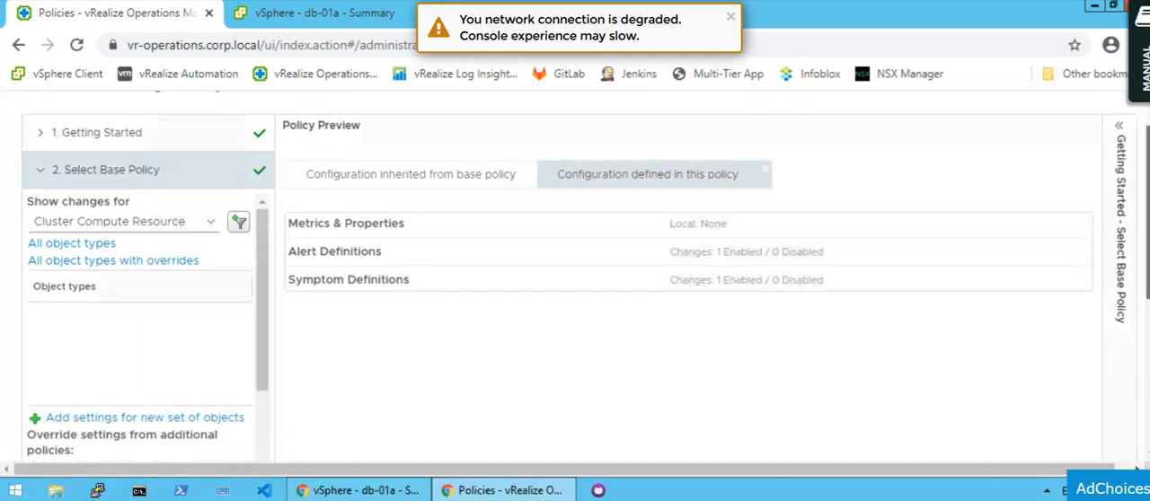
pyautogui.scroll(-2, 575, 276)
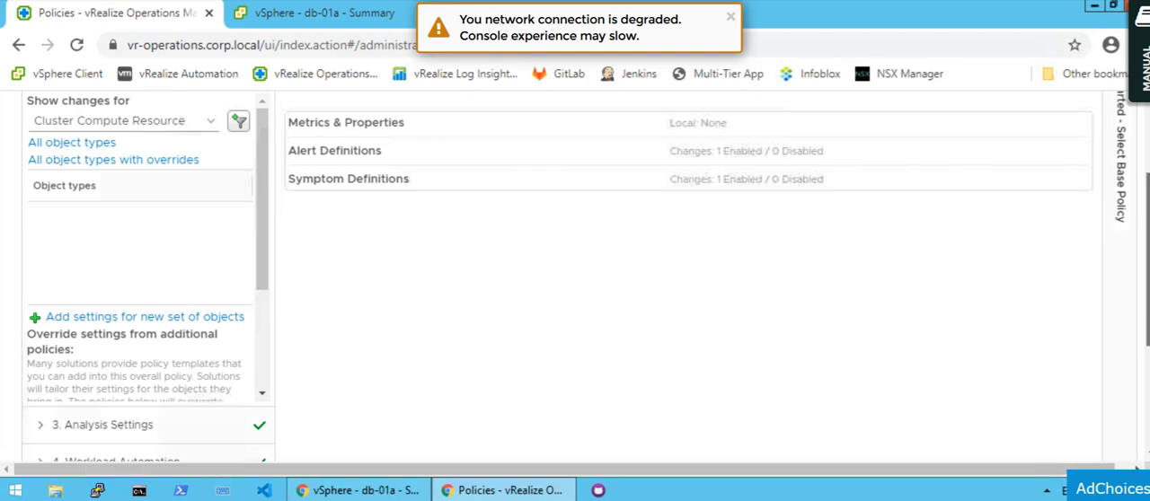
pyautogui.scroll(-2, 575, 275)
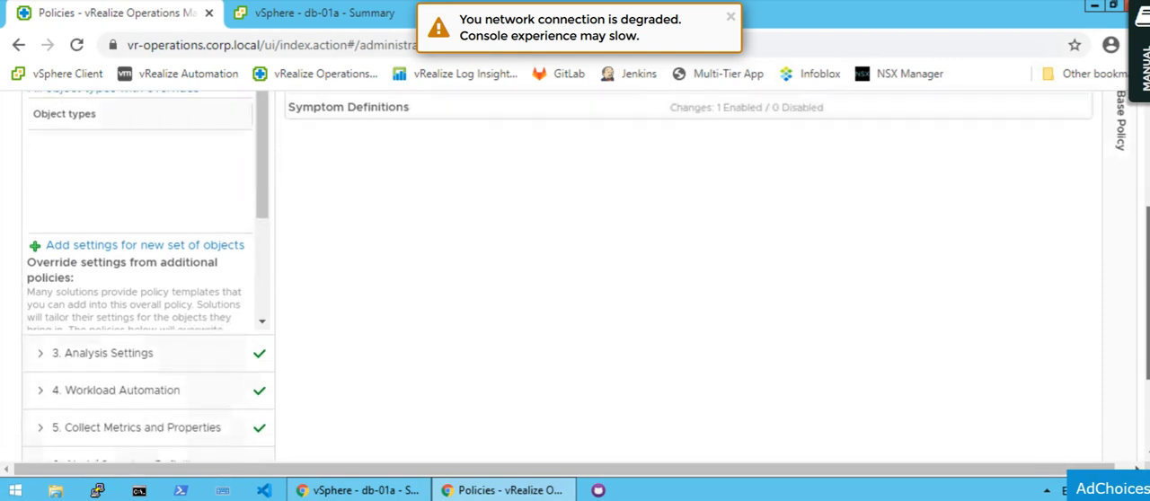
pyautogui.scroll(-1, 552, 356)
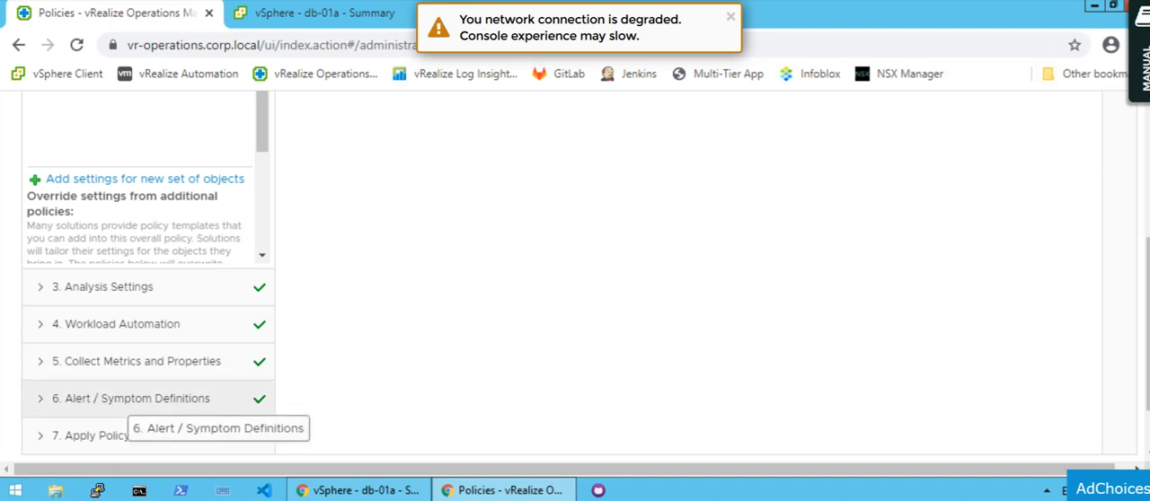
pyautogui.click(127, 402)
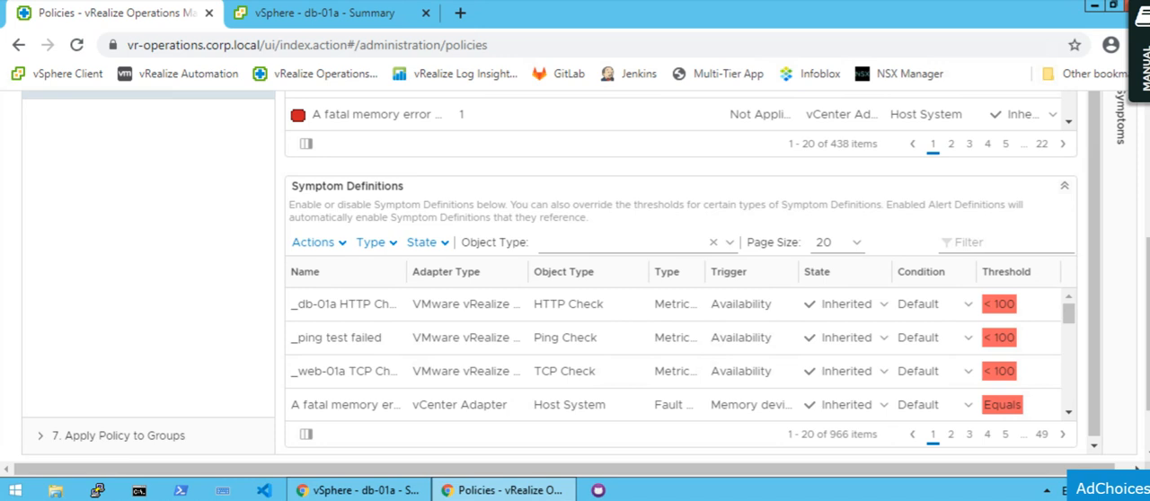
pyautogui.moveTo(1148, 325); pyautogui.dragTo(1148, 227)
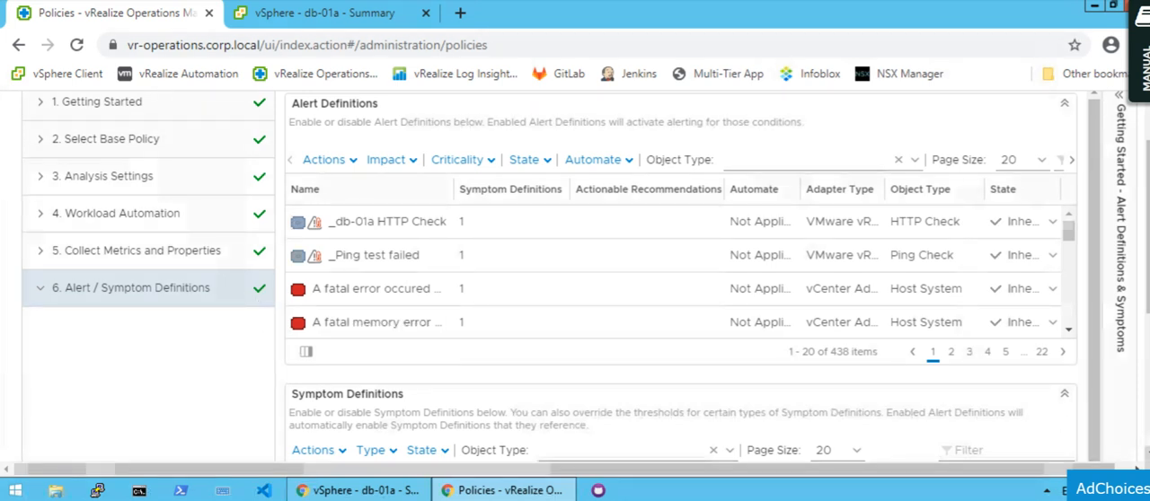
pyautogui.scroll(-3, 584, 270)
pyautogui.scroll(-4, 584, 269)
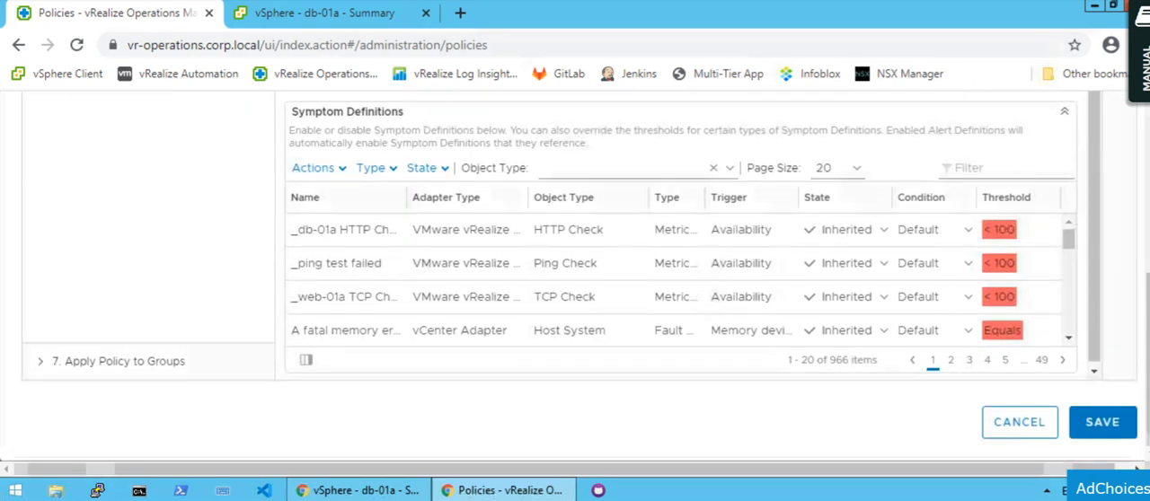
pyautogui.click(1108, 429)
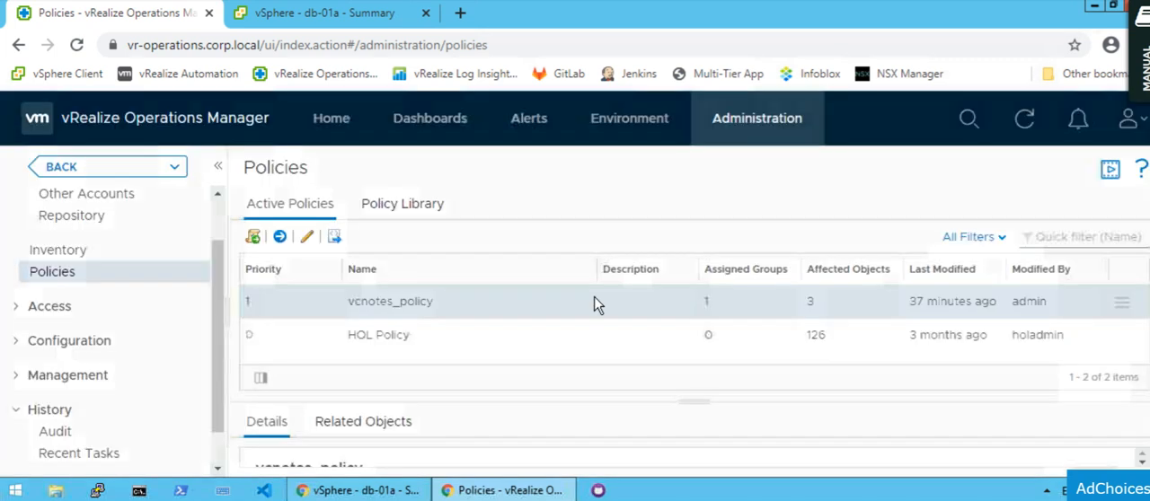
# Check the step list in Notepad and view the blank new group form among the environment's custom groups without creating a group.
pyautogui.hotkey('alt', 'Tab')
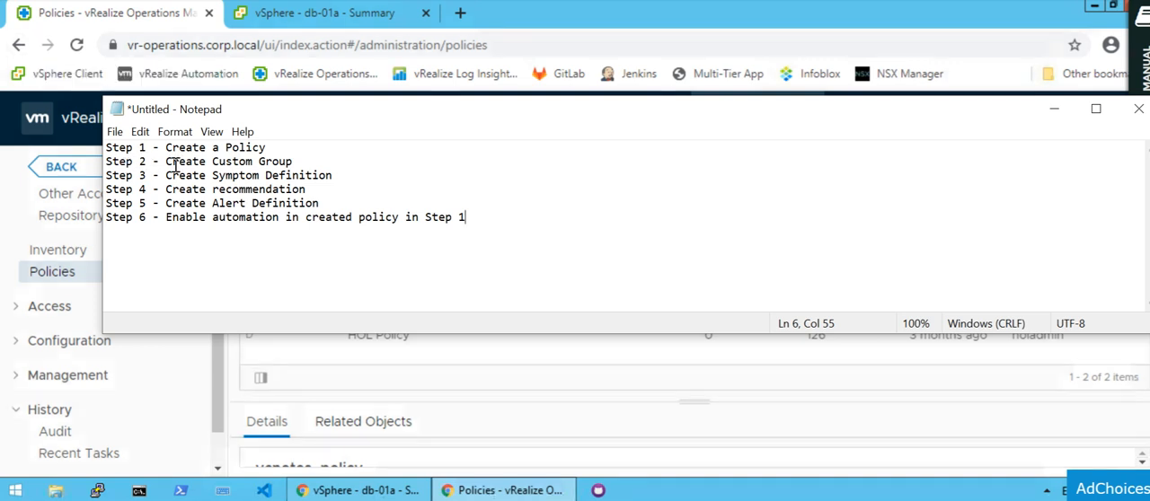
pyautogui.click(305, 359)
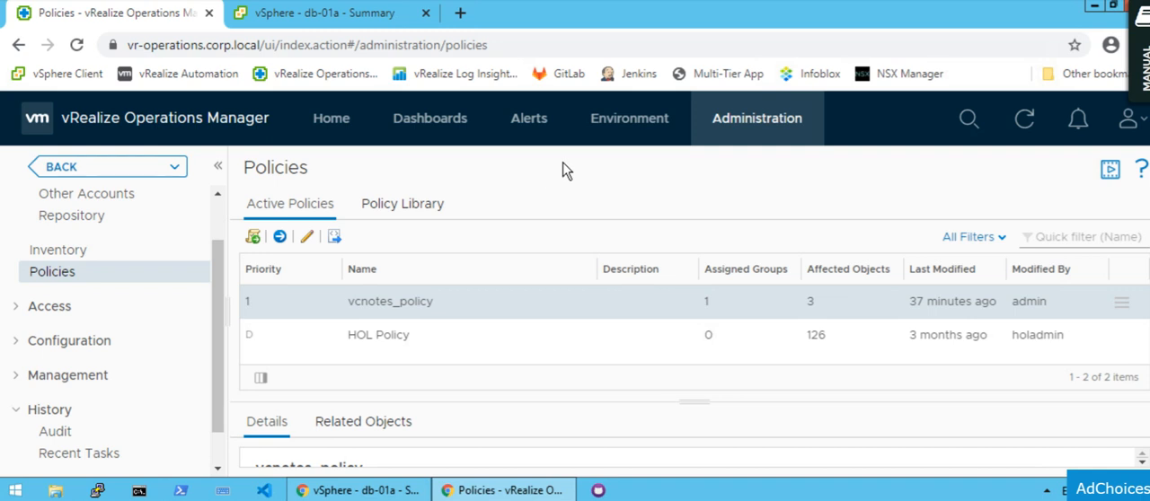
pyautogui.click(609, 125)
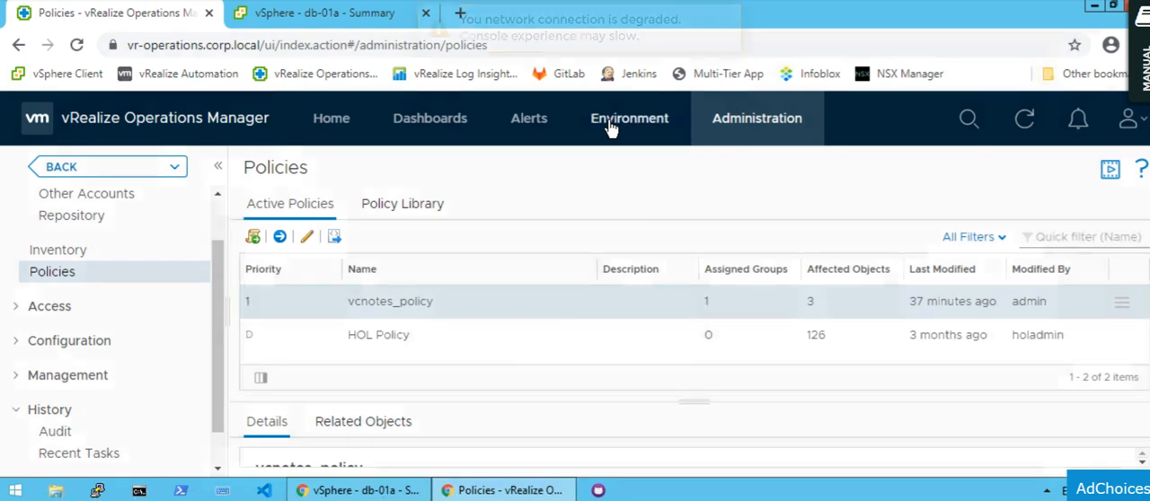
pyautogui.click(730, 17)
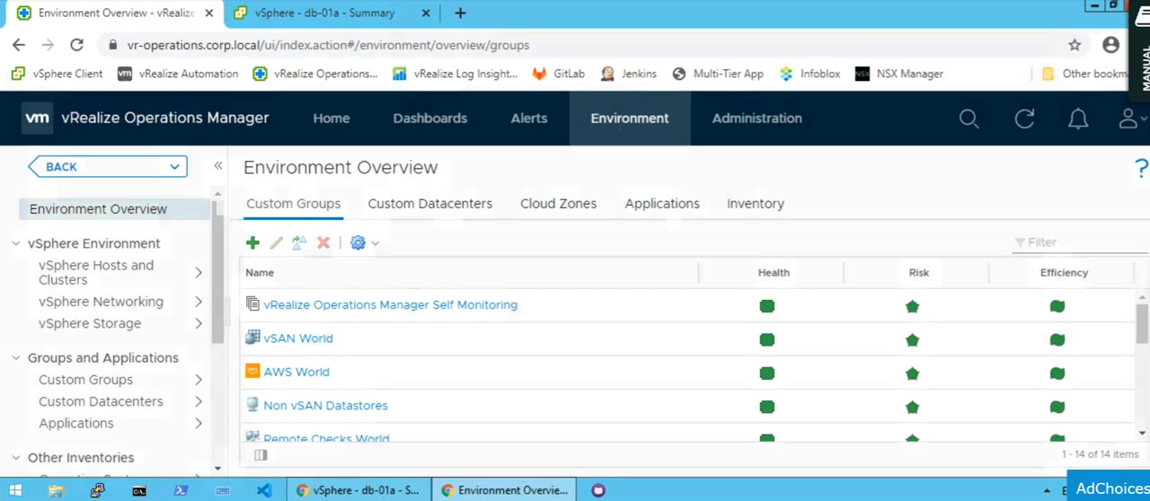
pyautogui.click(253, 244)
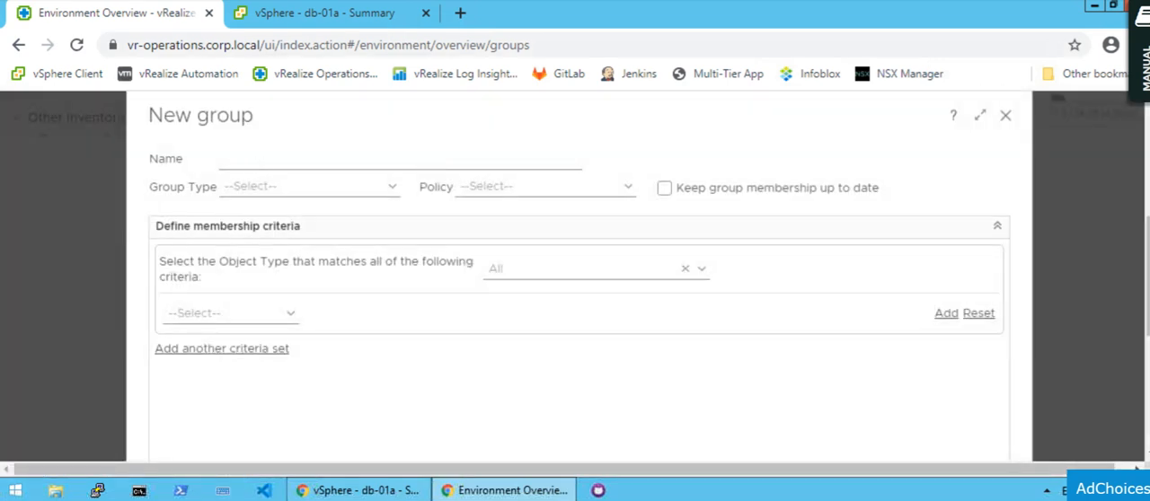
pyautogui.click(1006, 119)
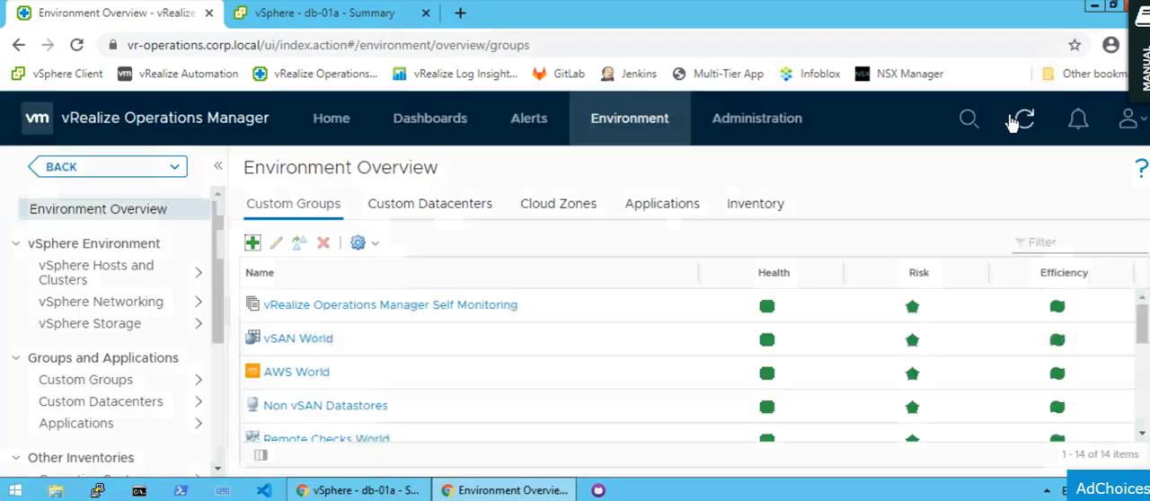
# Filter the custom groups by "always" and open Always-On-VM-Group for editing.
pyautogui.click(1055, 244)
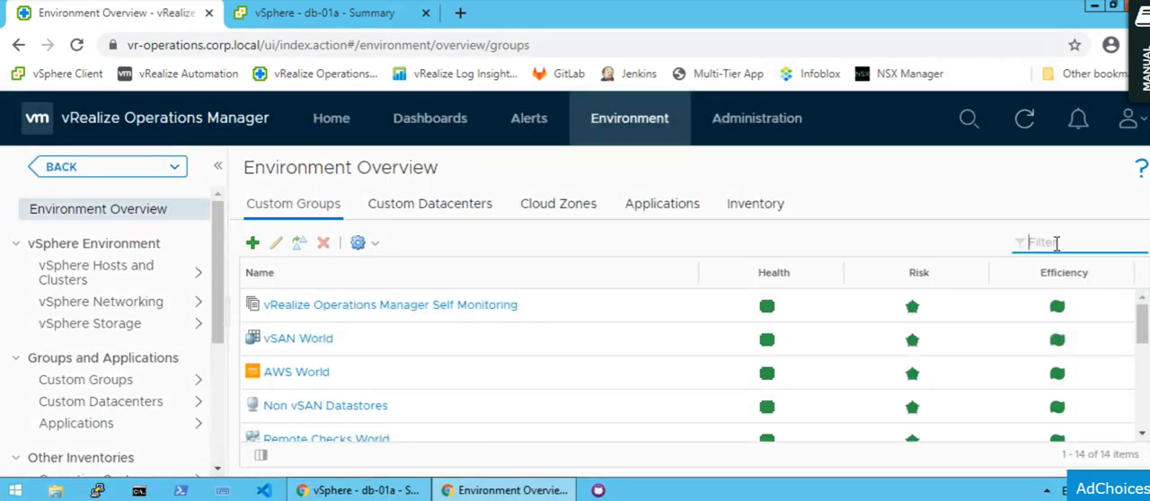
pyautogui.write('always')
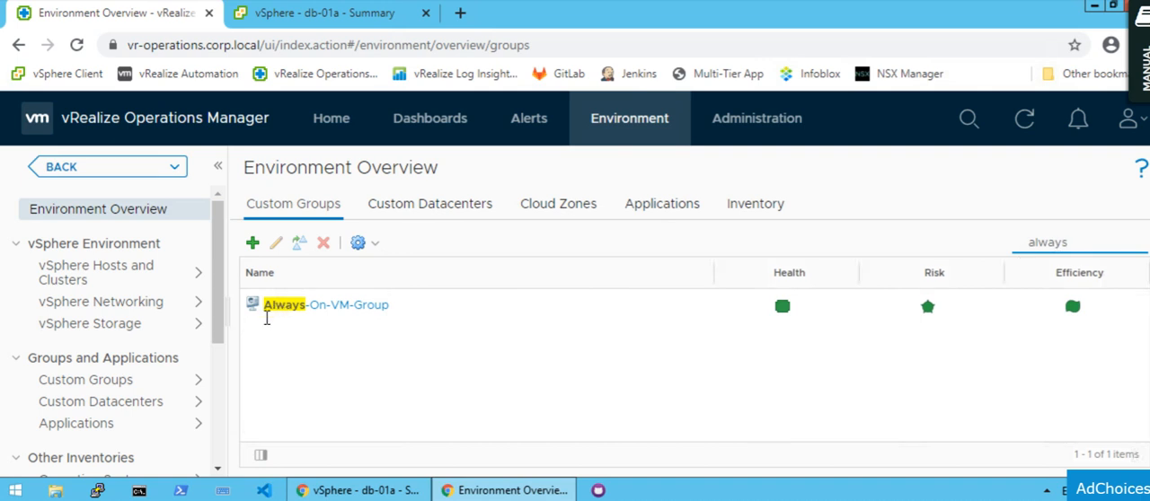
pyautogui.click(323, 314)
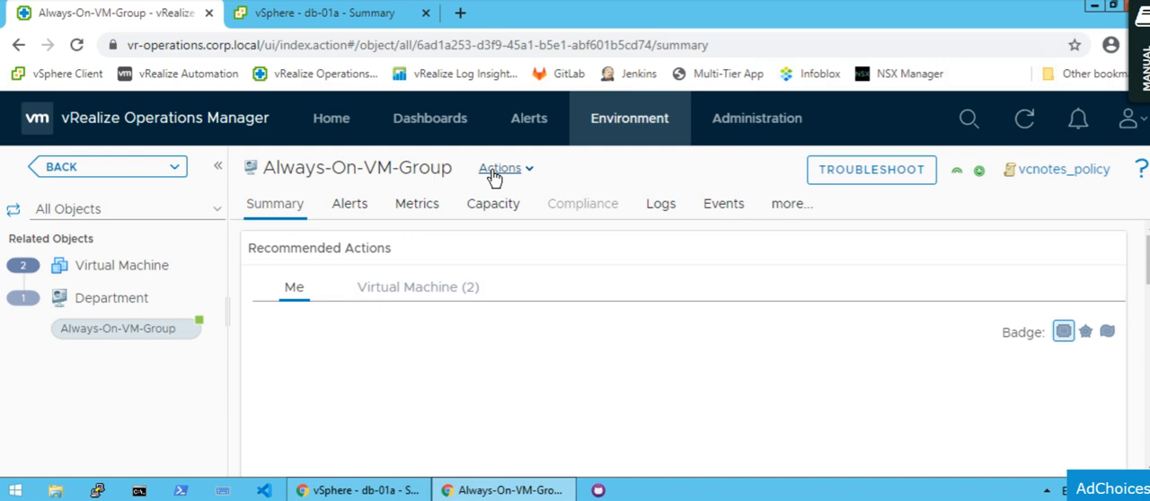
pyautogui.click(496, 169)
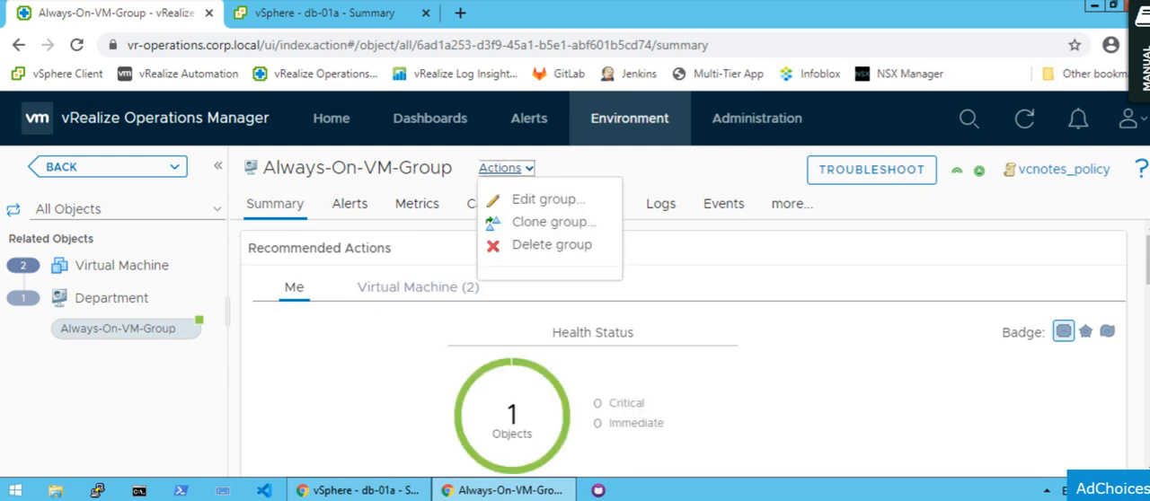
pyautogui.click(517, 199)
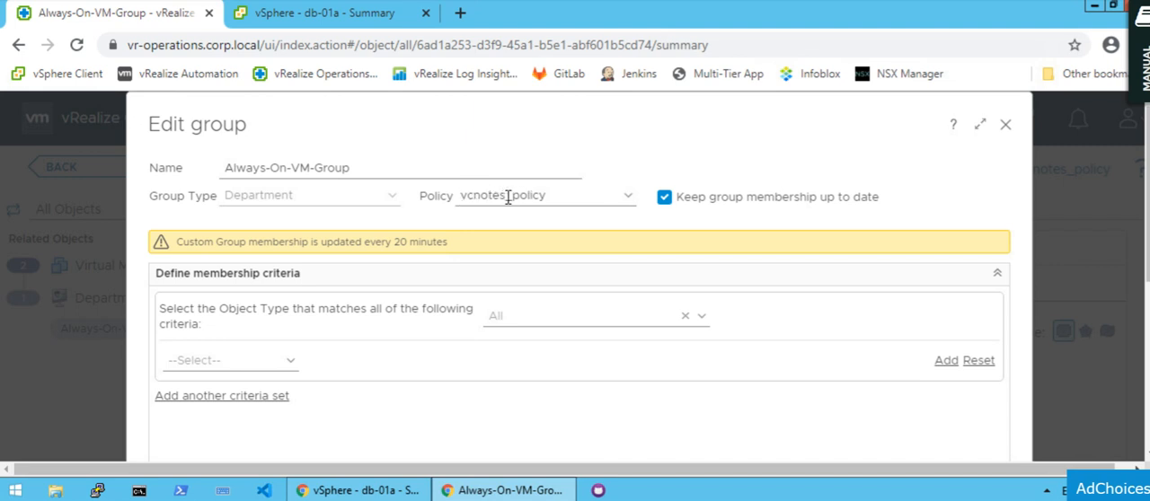
# View the policies available for Always-On-VM-Group without changing the assigned policy.
pyautogui.click(629, 195)
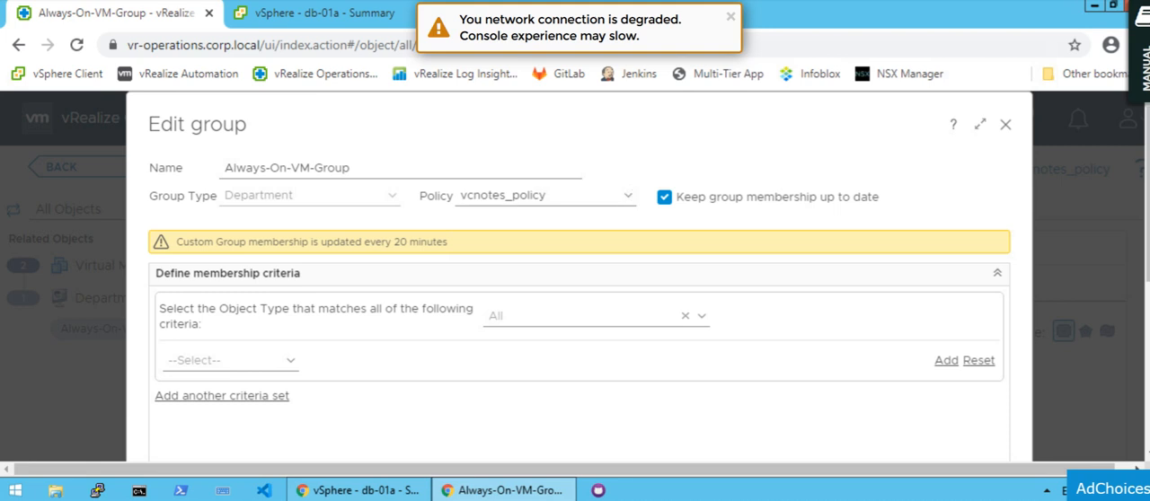
pyautogui.click(730, 20)
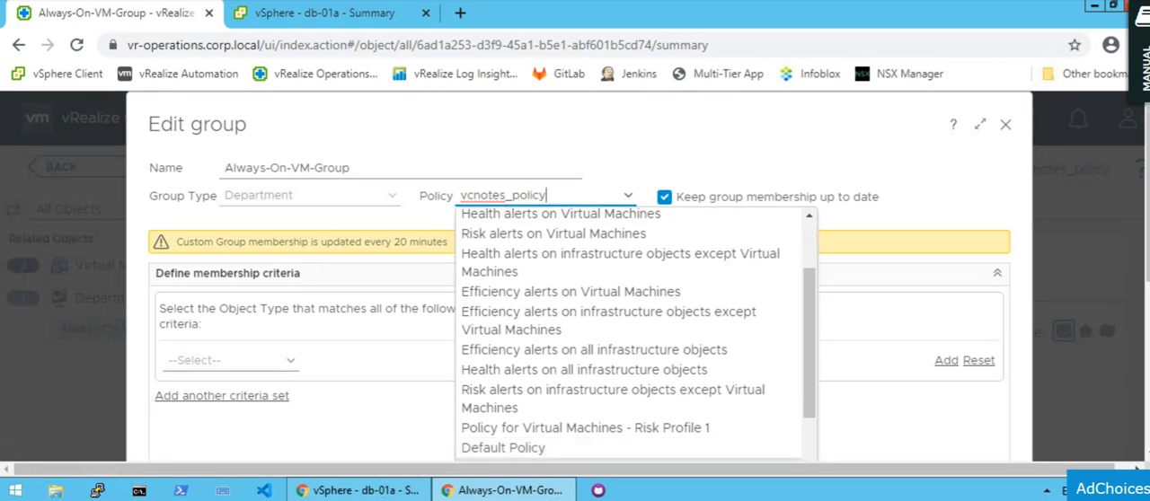
pyautogui.click(611, 124)
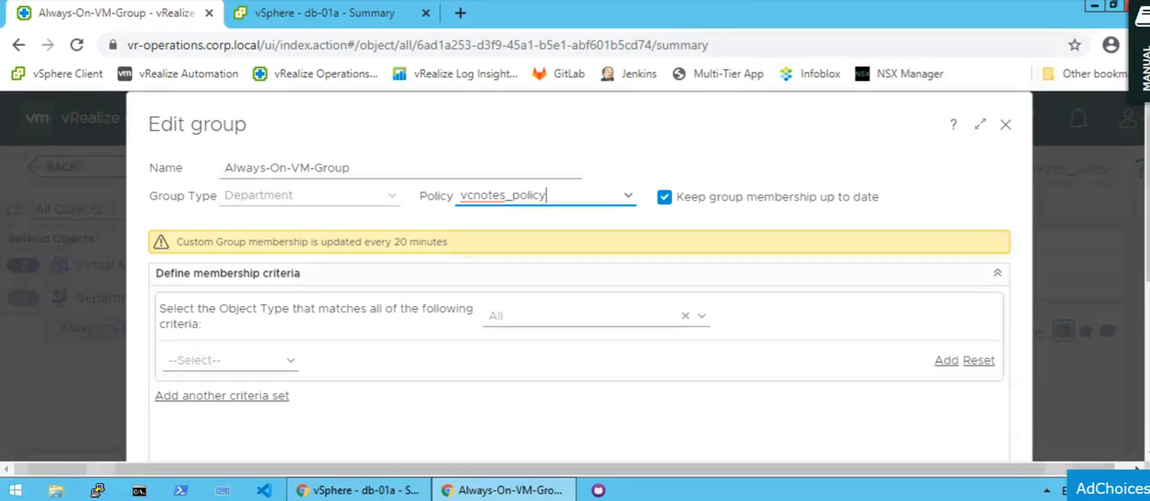
# Review the membership criteria and the objects to always include in Always-On-VM-Group, and close the group without changes.
pyautogui.scroll(-1, 575, 269)
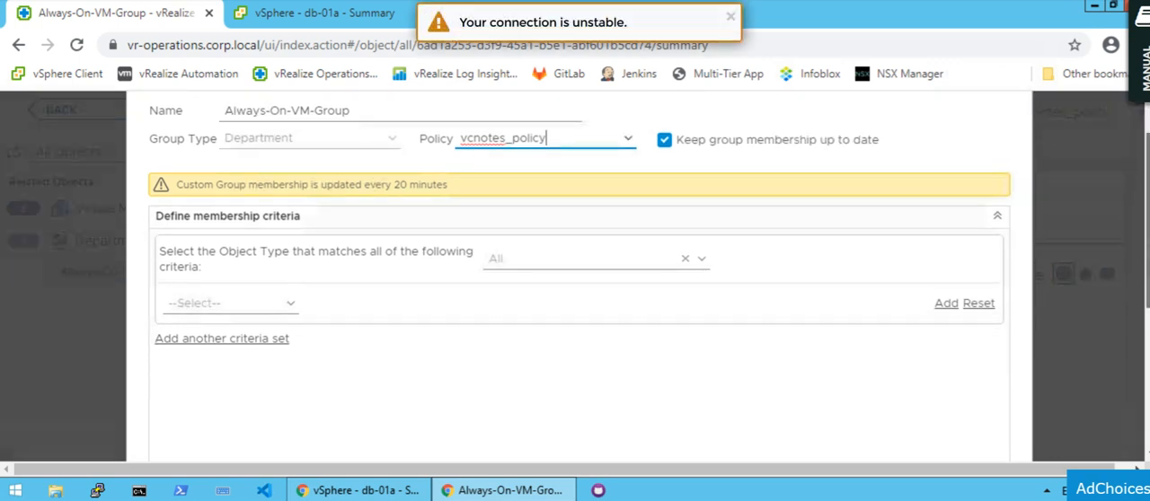
pyautogui.moveTo(1147, 323); pyautogui.dragTo(1147, 339)
pyautogui.scroll(-2, 676, 194)
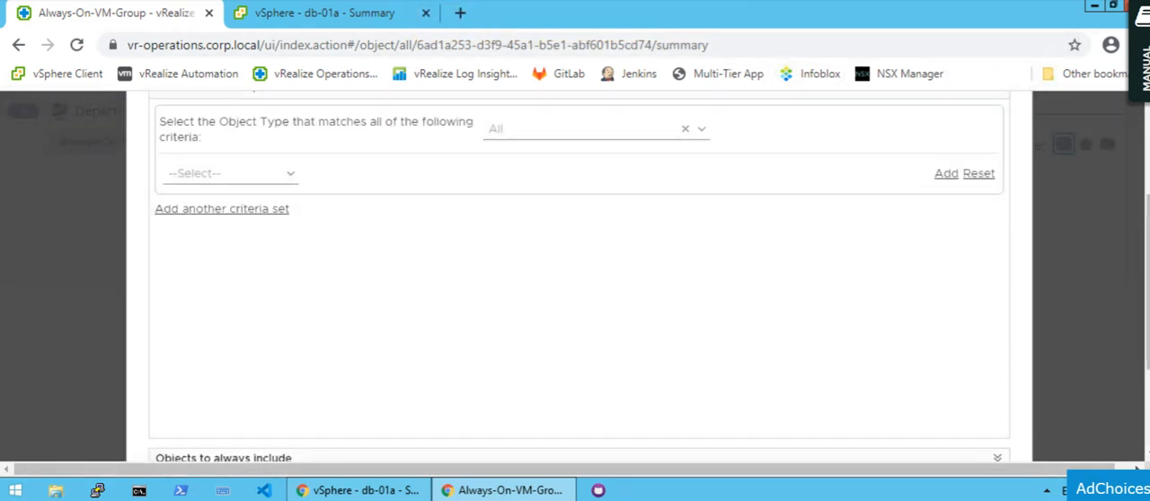
pyautogui.scroll(-3, 579, 269)
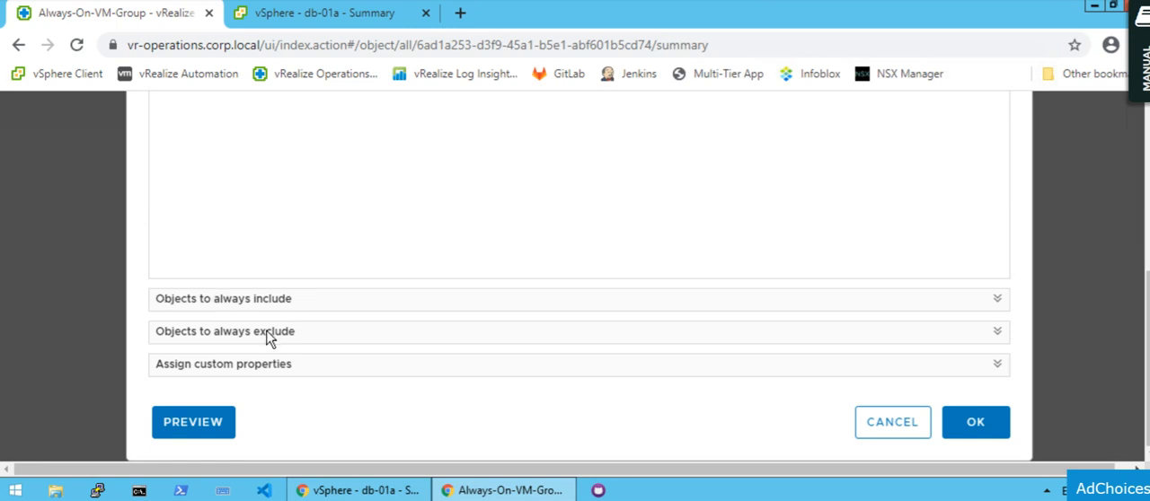
pyautogui.click(997, 300)
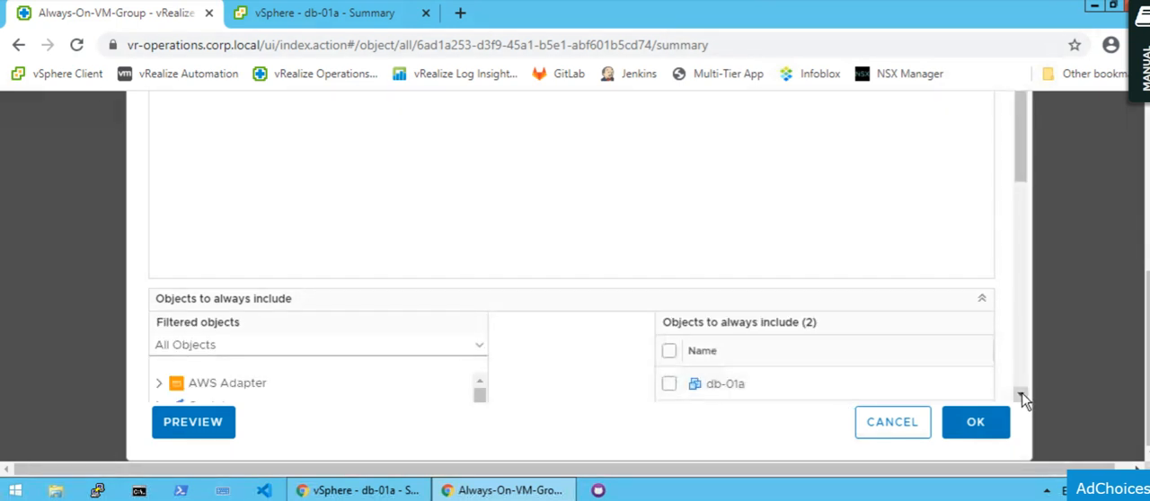
pyautogui.scroll(-1, 723, 382)
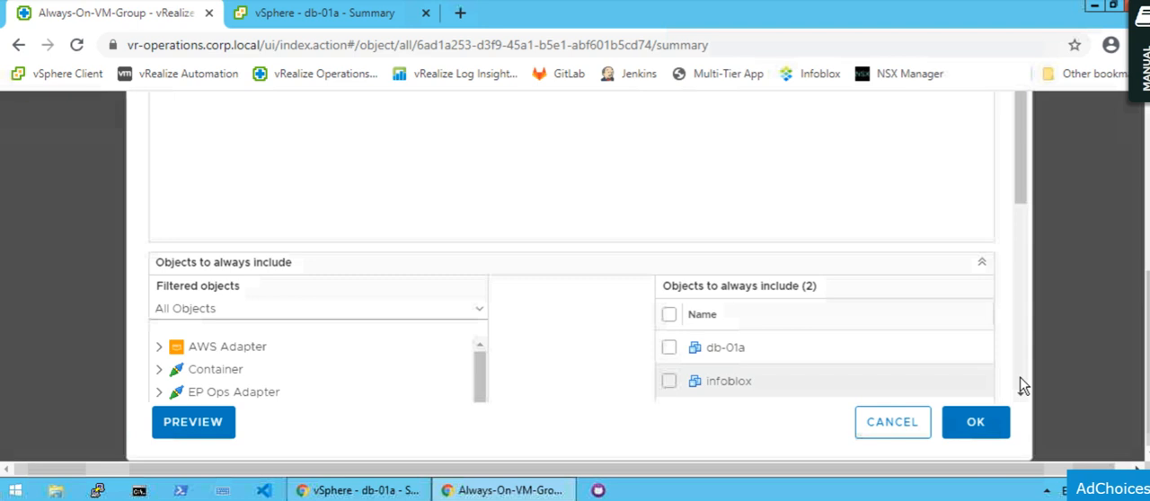
pyautogui.scroll(-3, 1020, 377)
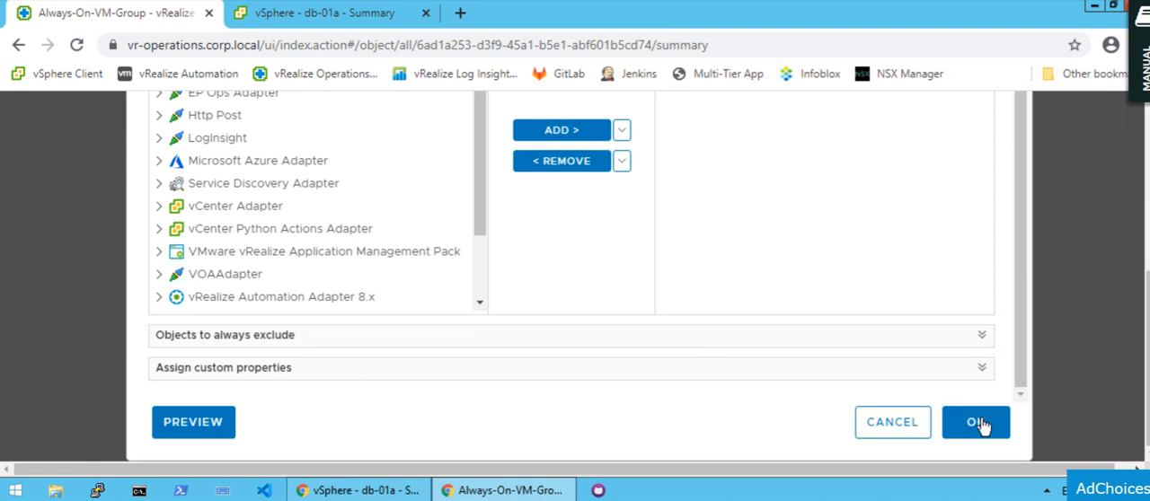
pyautogui.click(877, 434)
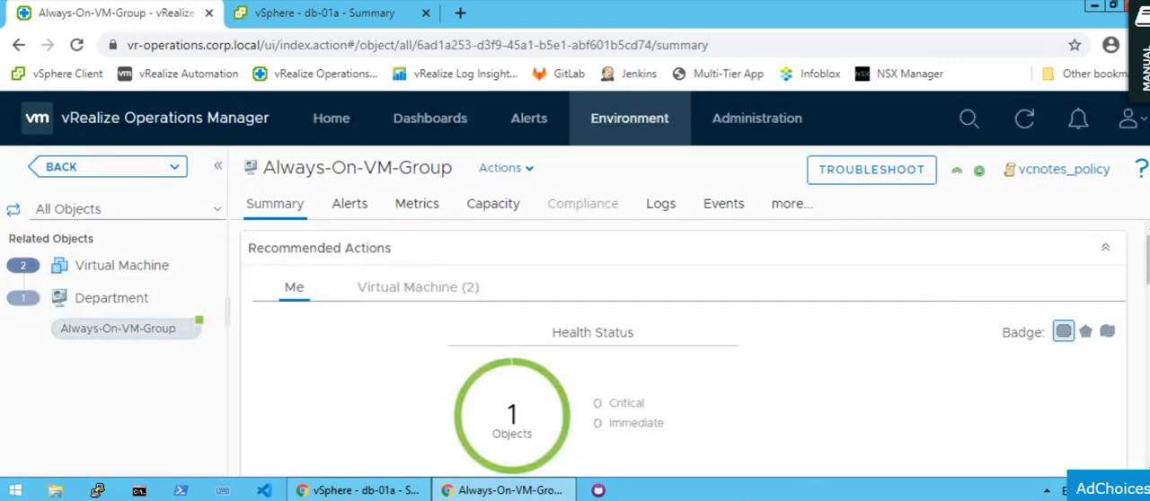
# Switch to Notepad and check the first three steps of the list, up to creating the symptom definition, before returning to the browser.
pyautogui.hotkey('alt', 'Tab')
pyautogui.moveTo(159, 148); pyautogui.dragTo(267, 149)
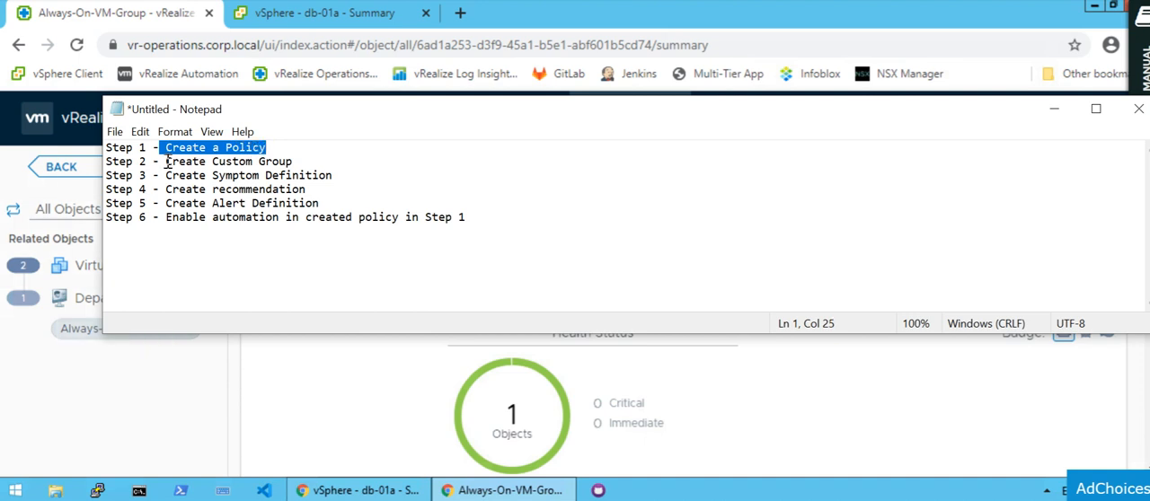
pyautogui.moveTo(166, 162); pyautogui.dragTo(293, 162)
pyautogui.moveTo(205, 176); pyautogui.dragTo(331, 175)
pyautogui.click(341, 357)
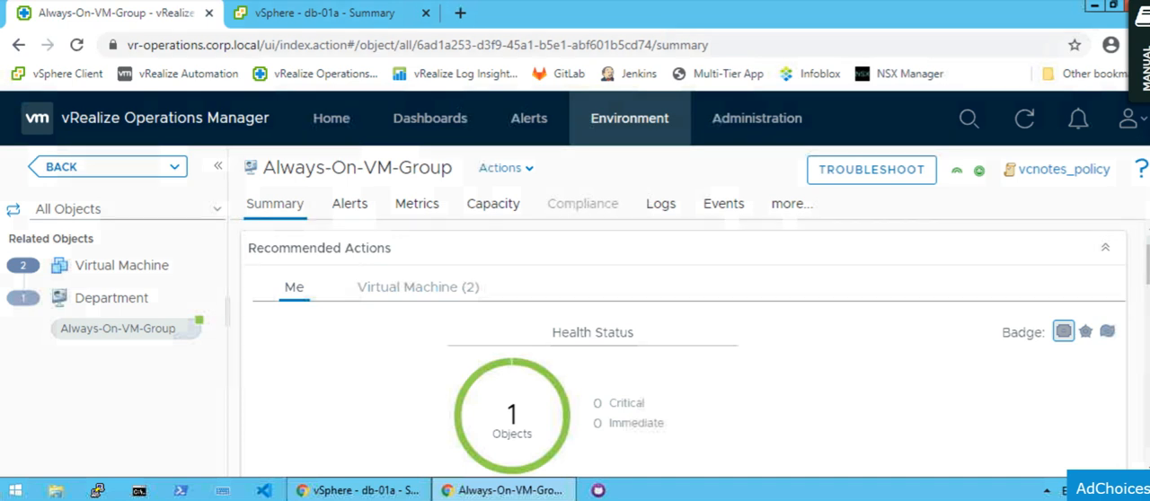
# Open the symptom definitions in the alert settings.
pyautogui.click(531, 125)
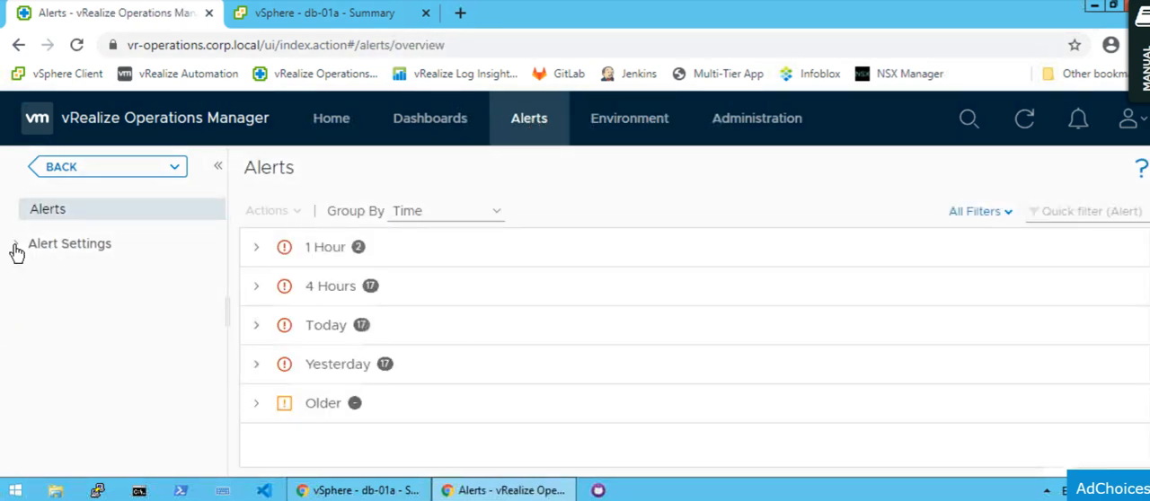
pyautogui.click(16, 247)
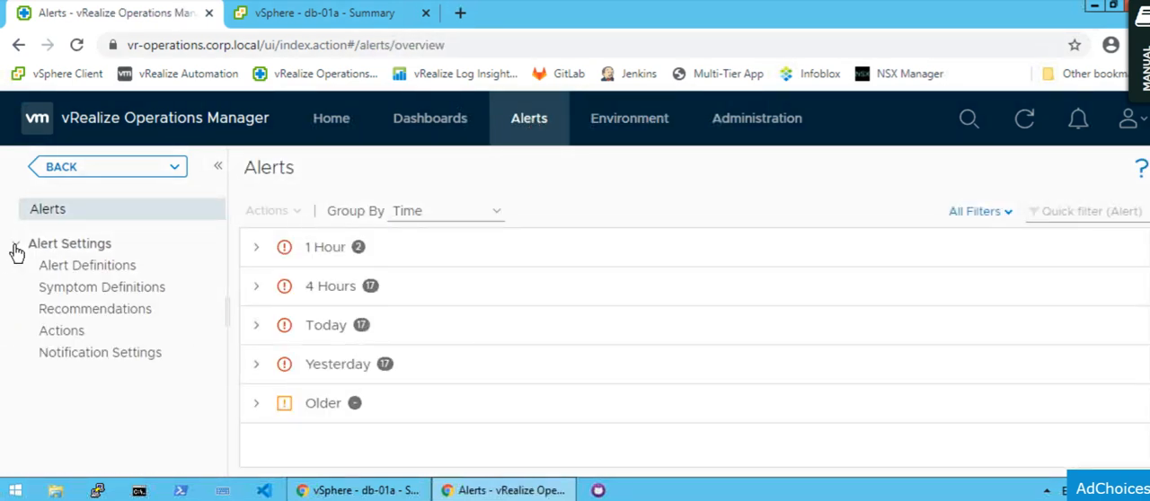
pyautogui.click(85, 288)
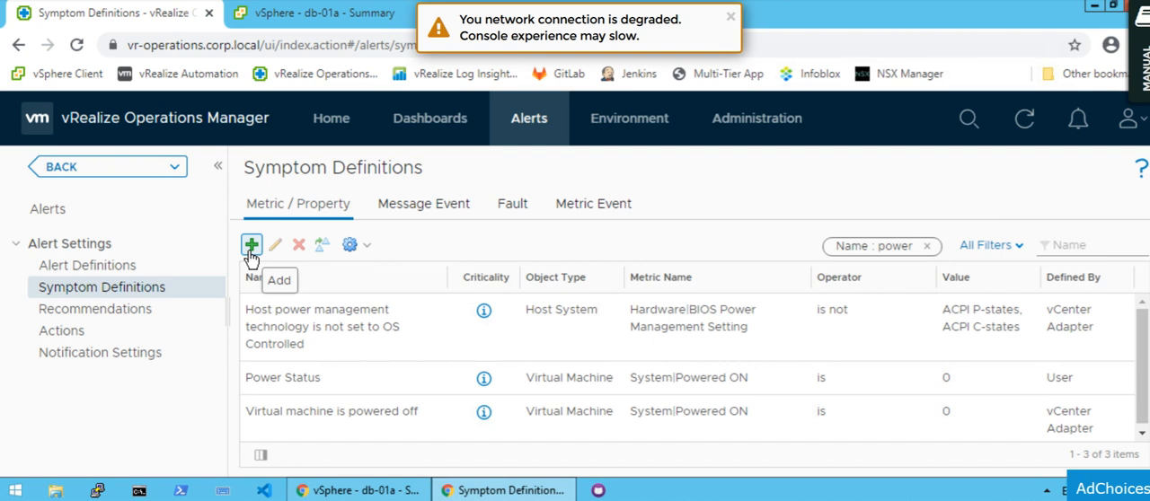
pyautogui.click(251, 248)
pyautogui.click(730, 16)
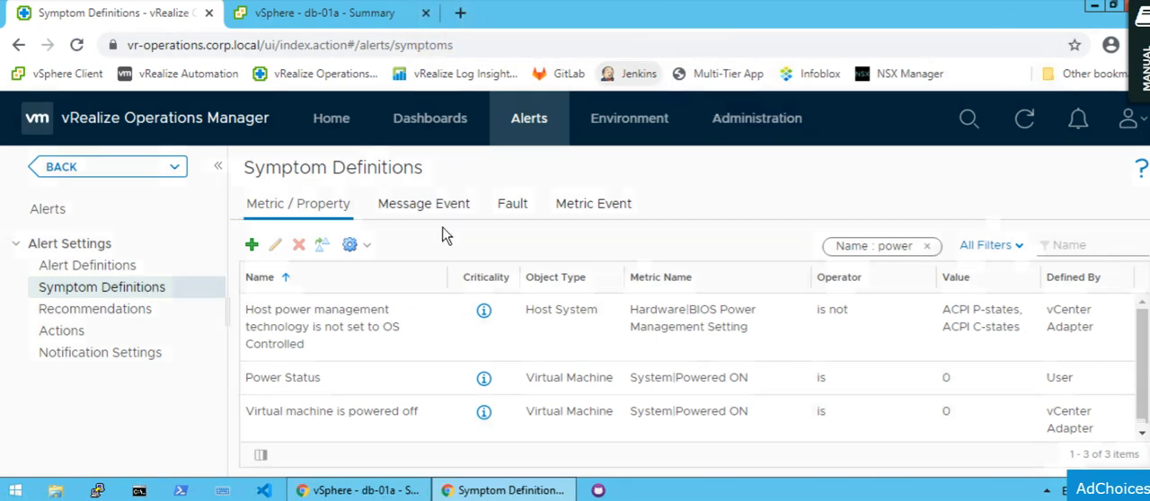
# View the Power Status symptom definition and the blank form for adding a symptom definition, cancelling both.
pyautogui.click(353, 377)
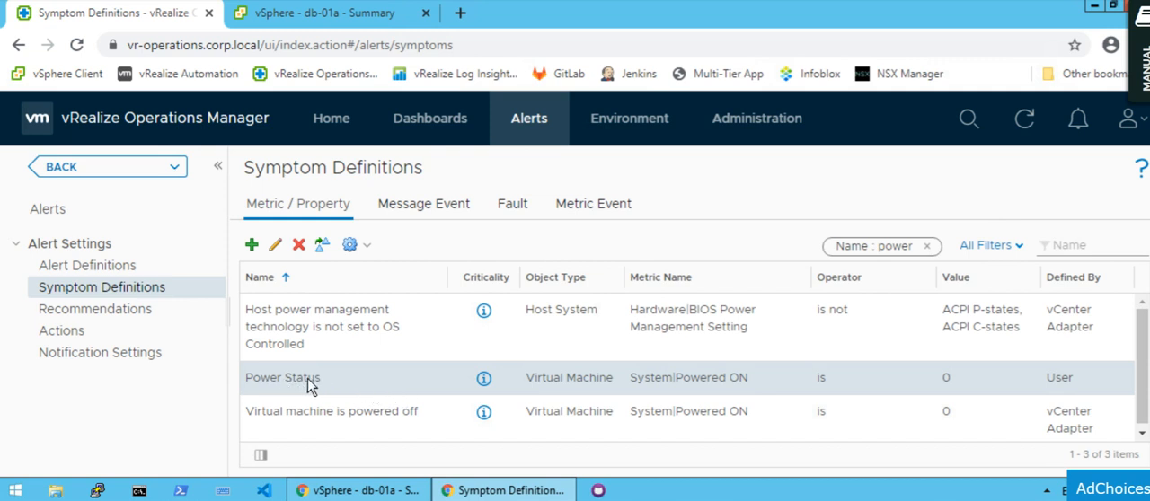
pyautogui.click(276, 246)
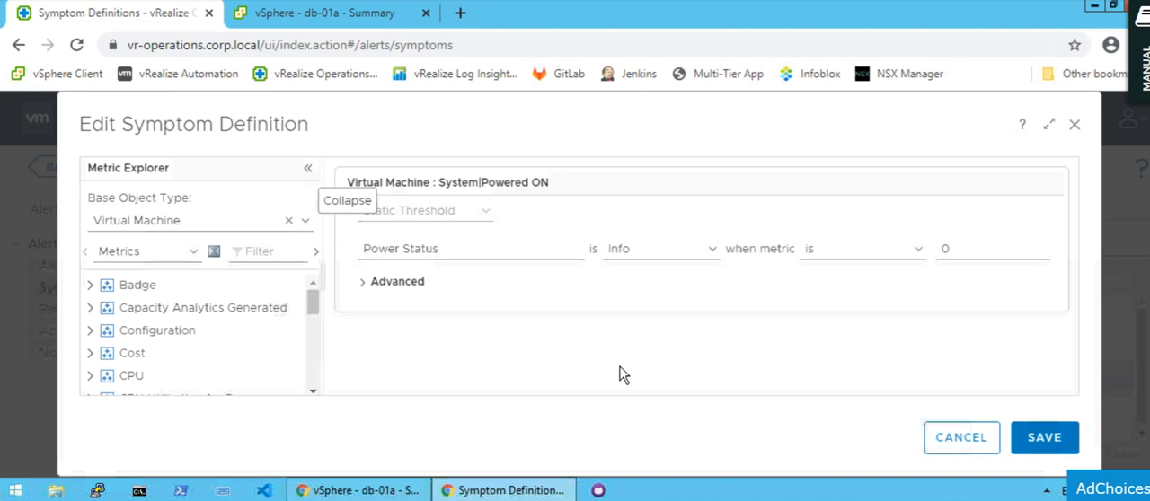
pyautogui.click(962, 438)
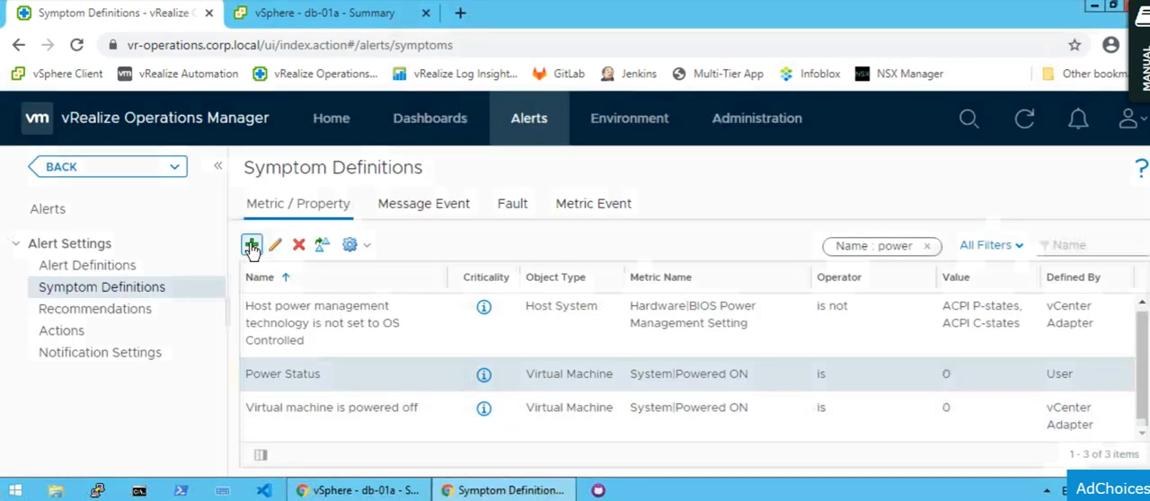
pyautogui.click(252, 245)
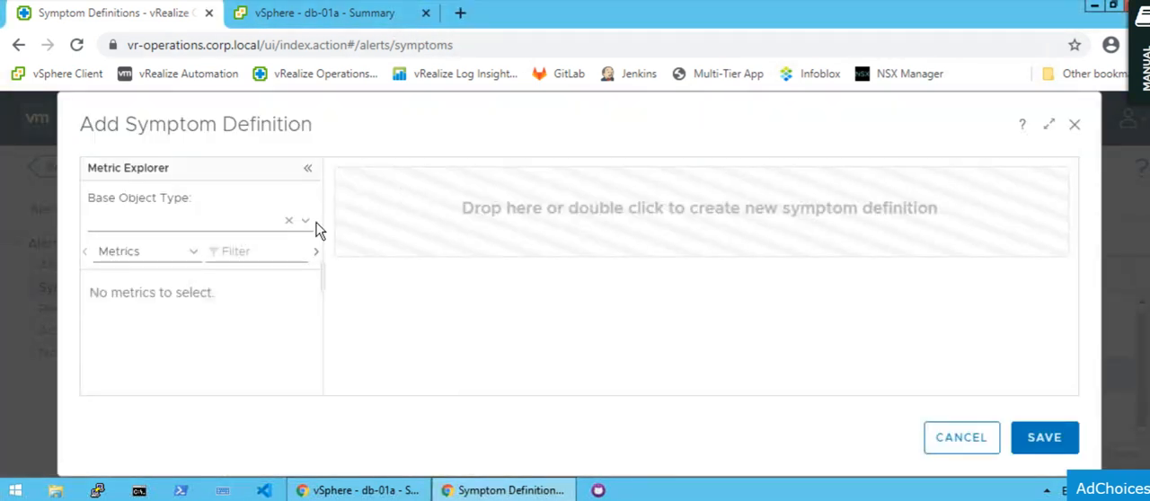
pyautogui.click(962, 439)
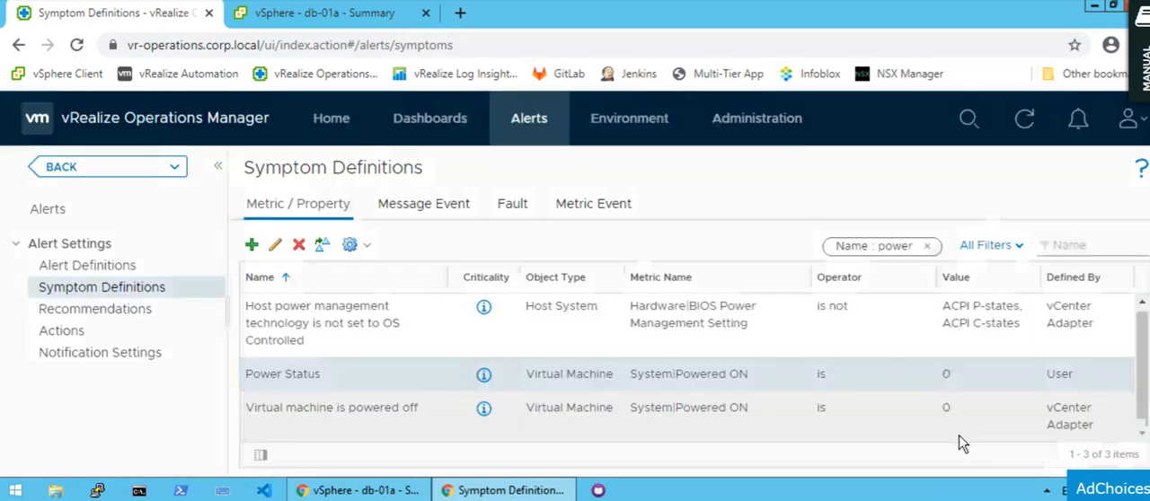
# Open the Power Status symptom definition for editing and filter its virtual machine metrics by "power".
pyautogui.click(275, 246)
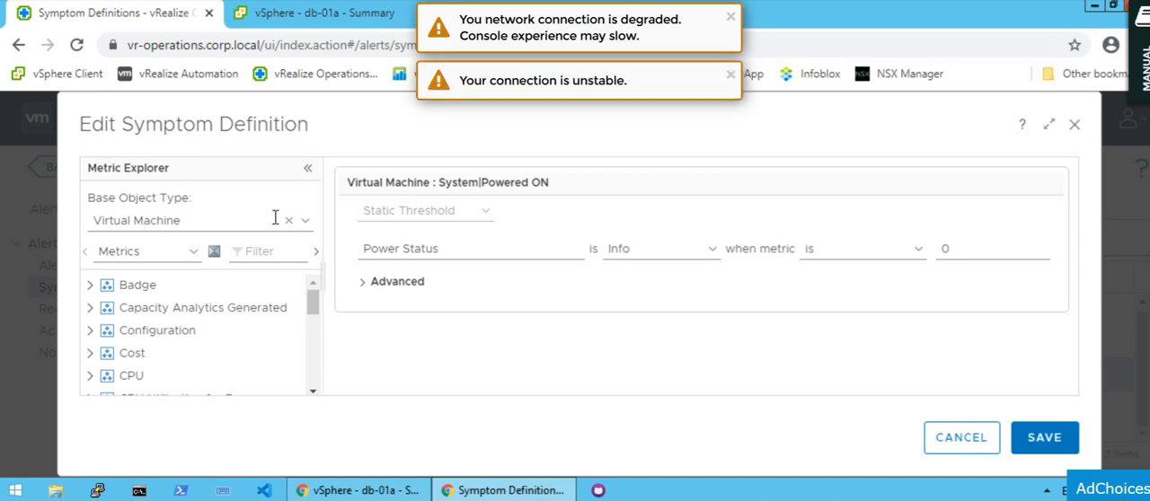
pyautogui.click(731, 75)
pyautogui.click(731, 18)
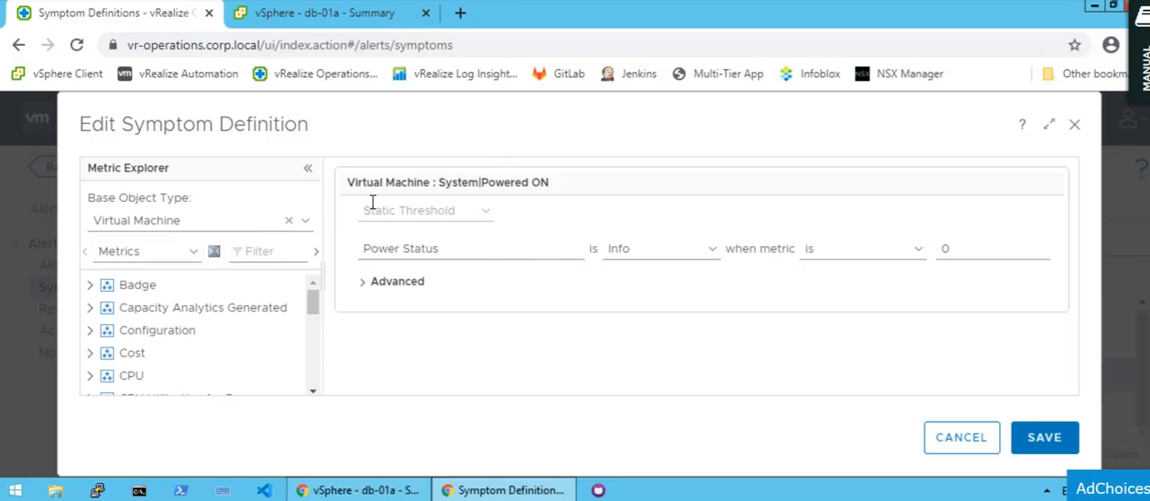
pyautogui.click(266, 254)
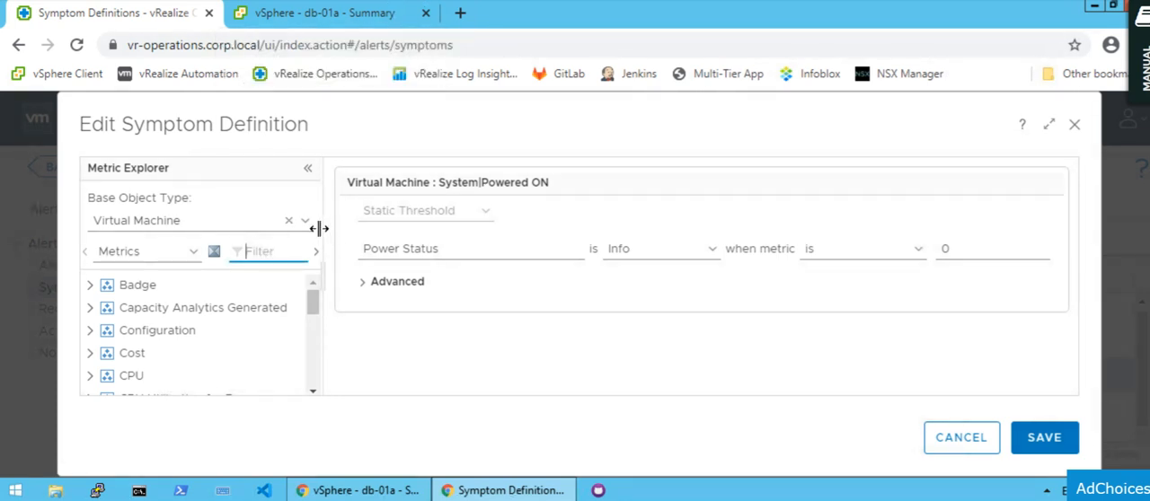
pyautogui.write('power')
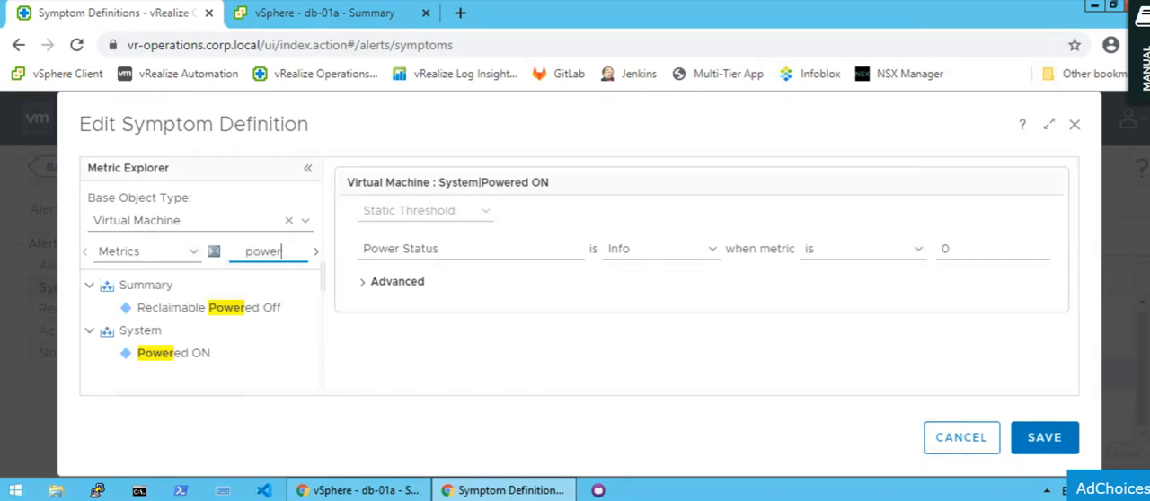
# Try Critical as the criticality of the Power Status symptom, check its metric value, and cancel the edit.
pyautogui.moveTo(177, 354)
pyautogui.click(459, 250)
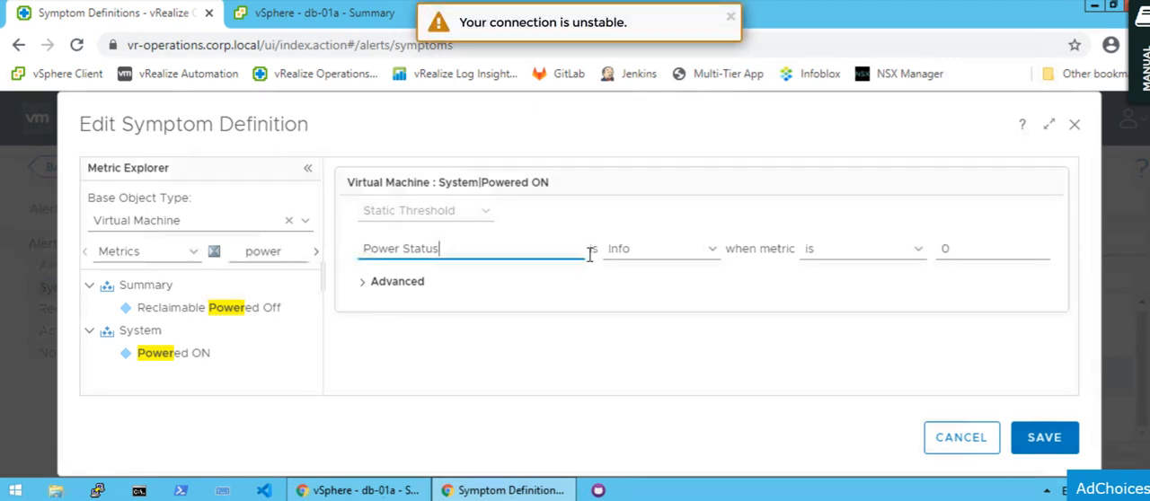
pyautogui.click(712, 251)
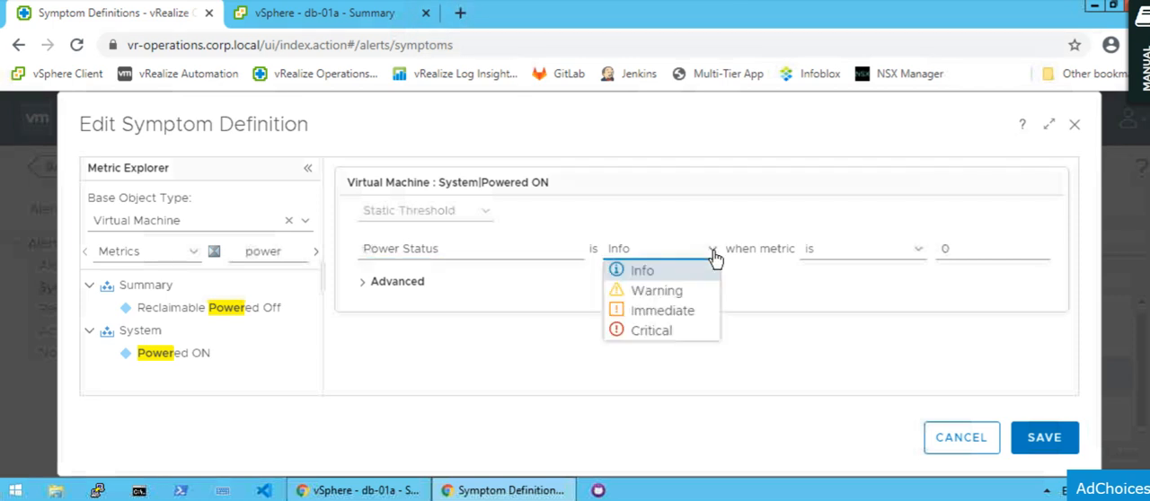
pyautogui.click(647, 330)
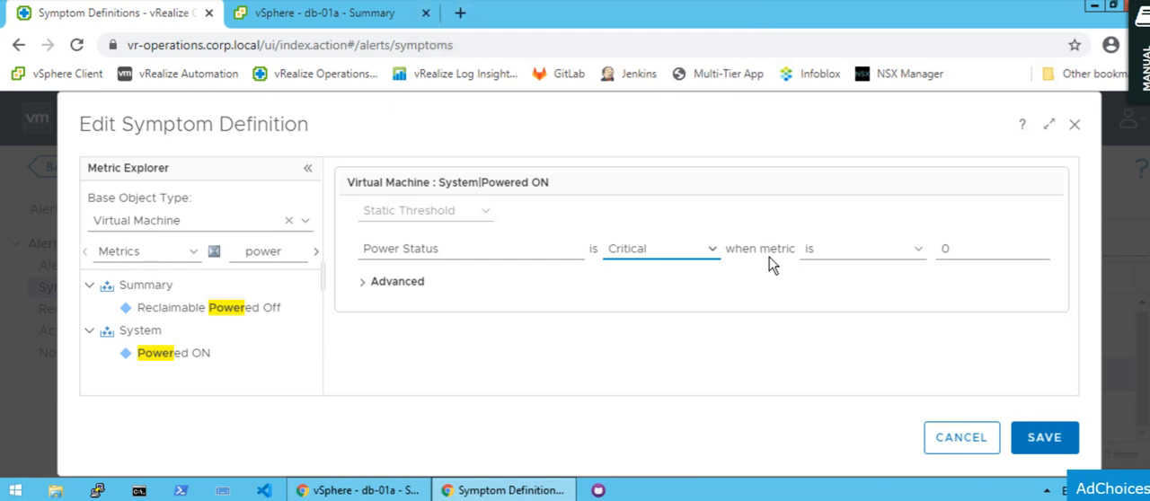
pyautogui.click(974, 250)
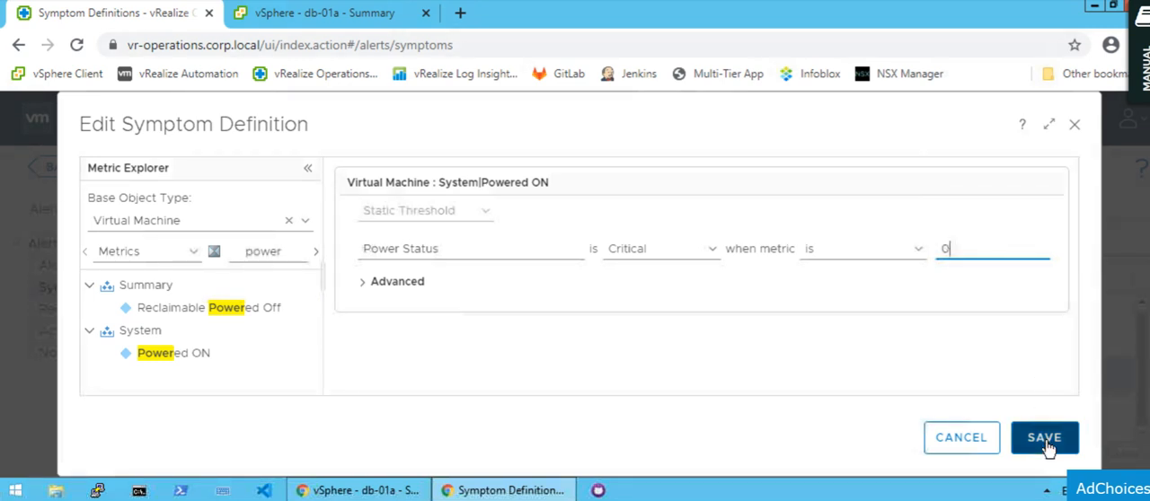
pyautogui.click(960, 440)
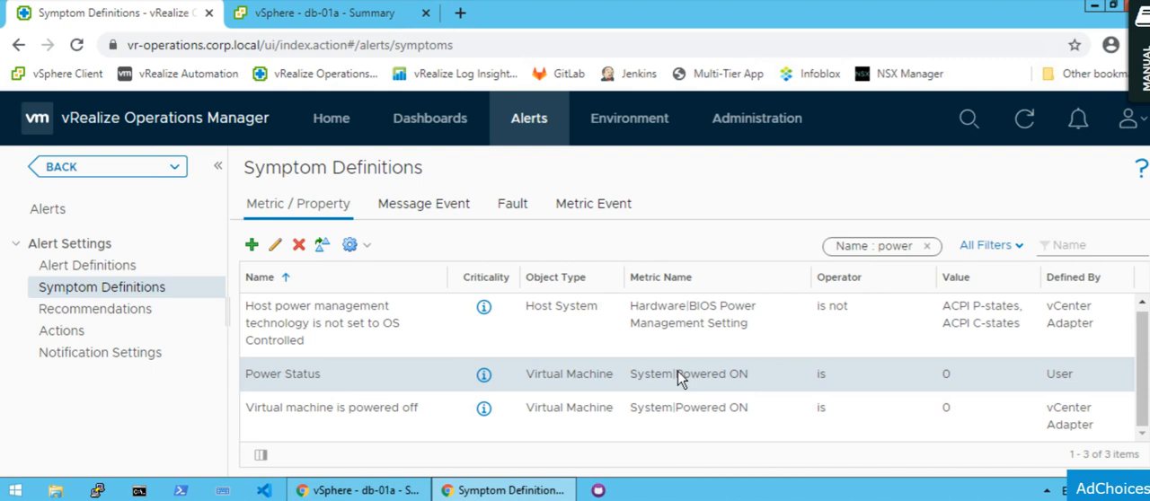
# Check Step 4 of the list in Notepad, creating the recommendation, and return to the browser.
pyautogui.hotkey('alt', 'Tab')
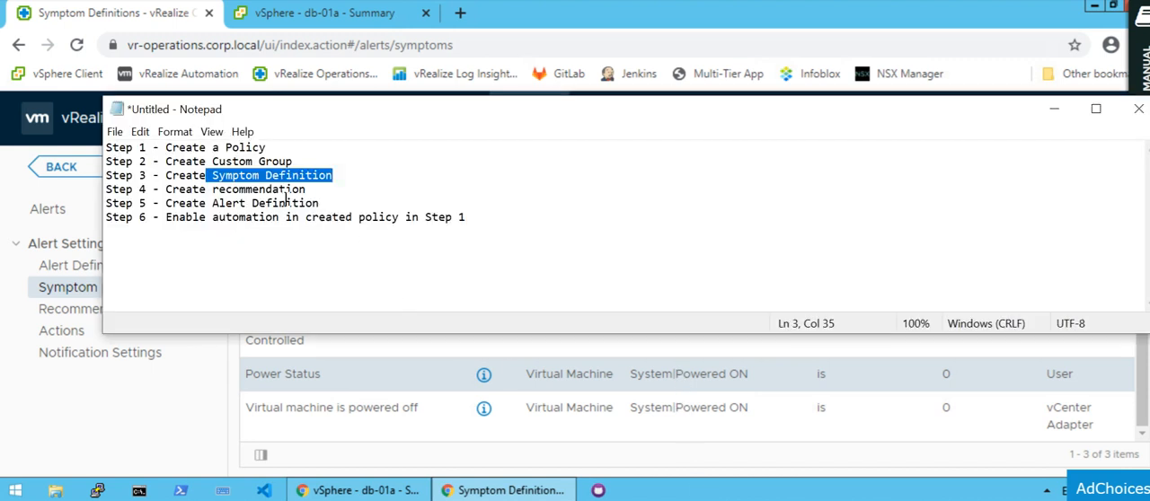
pyautogui.doubleClick(216, 189)
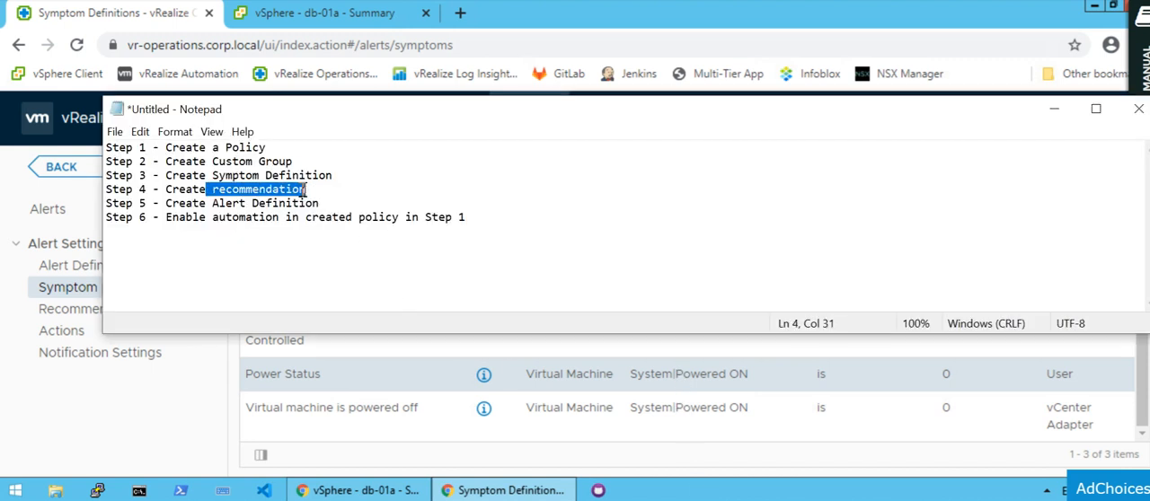
pyautogui.click(216, 381)
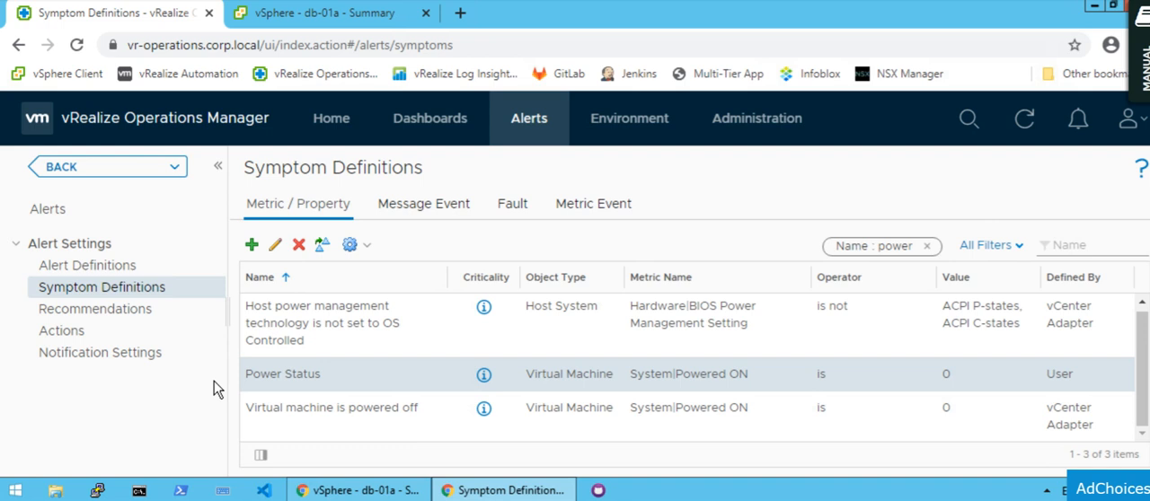
# Open the recommendations list, view the blank new recommendation form, and close it without saving.
pyautogui.click(121, 314)
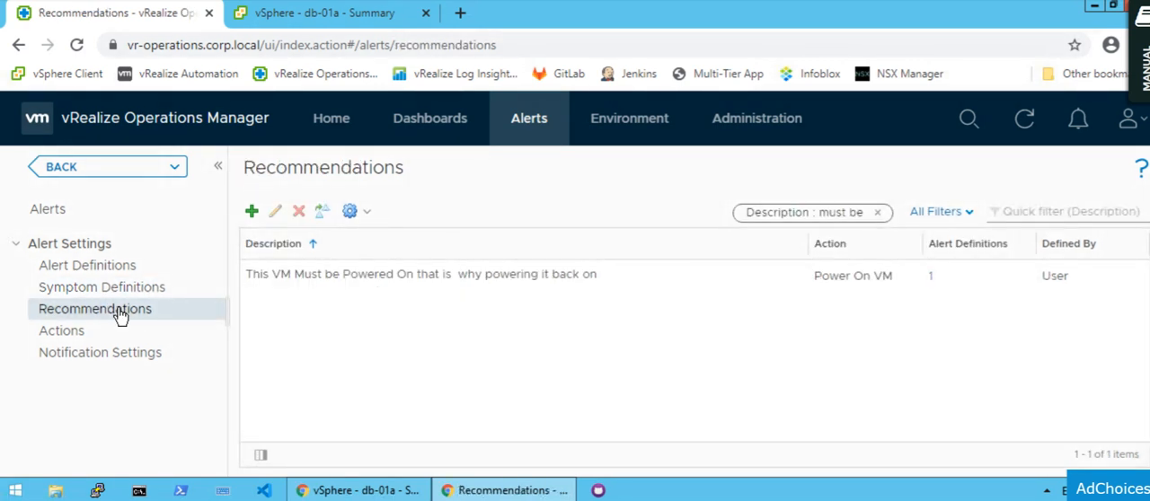
pyautogui.click(330, 281)
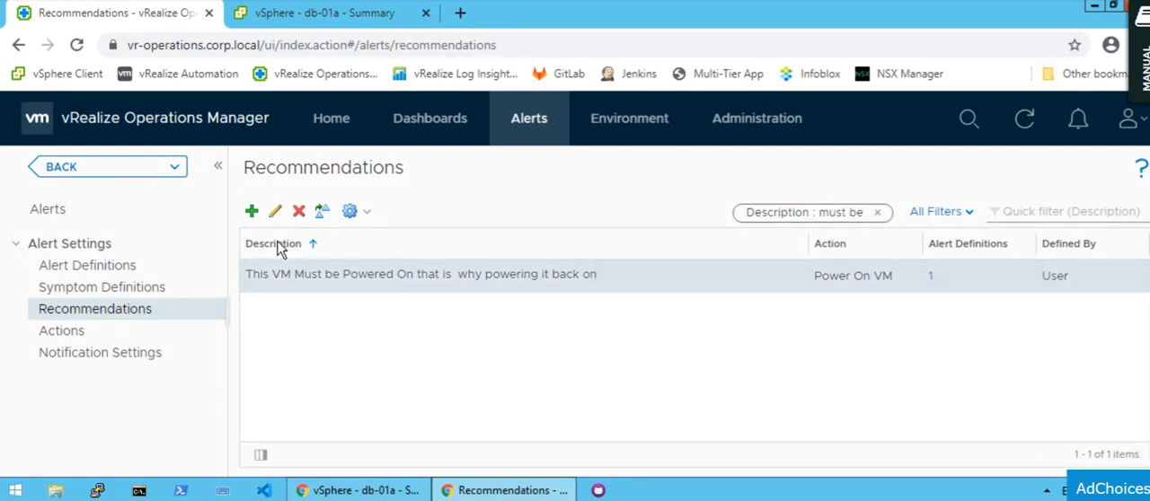
pyautogui.click(252, 212)
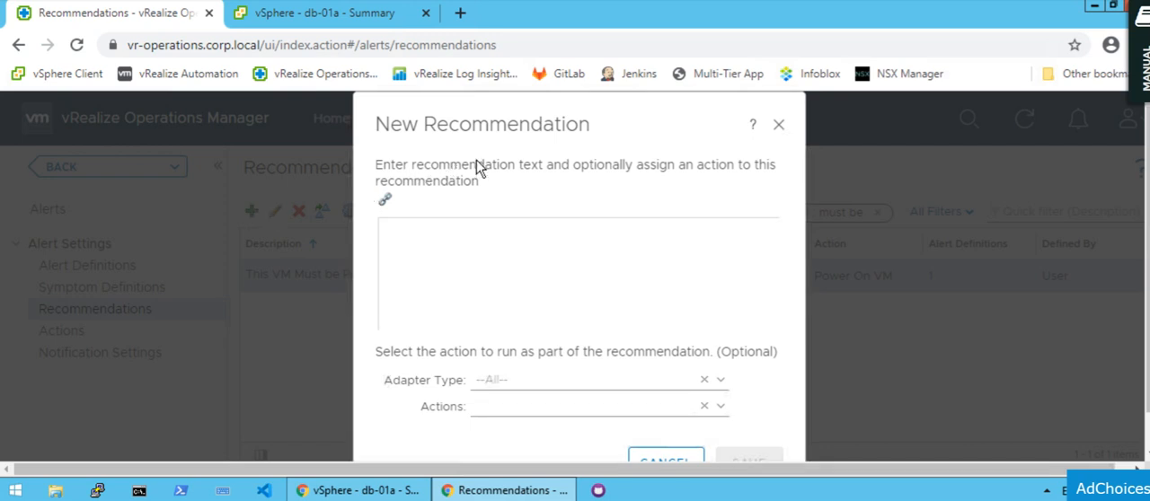
pyautogui.click(414, 235)
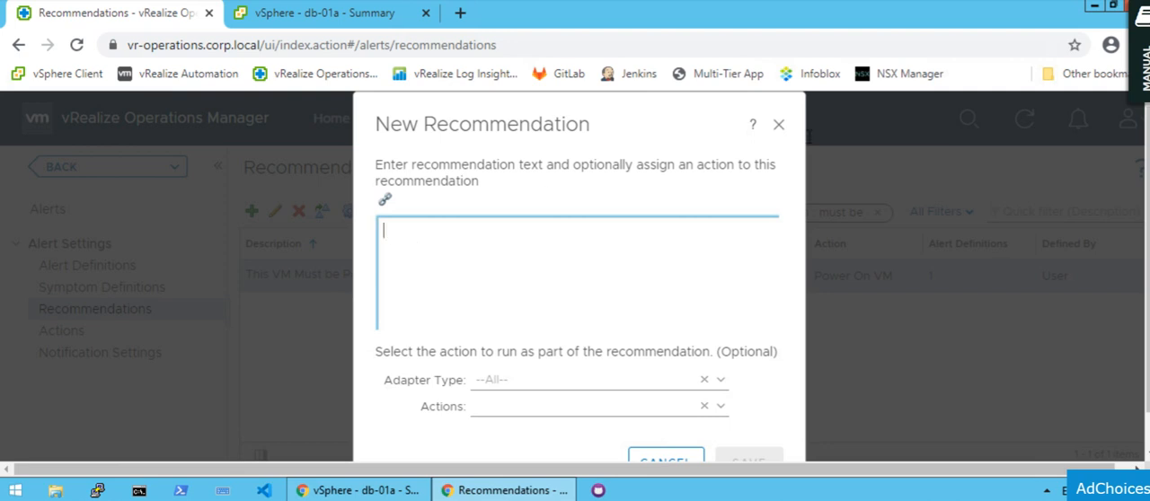
pyautogui.click(779, 124)
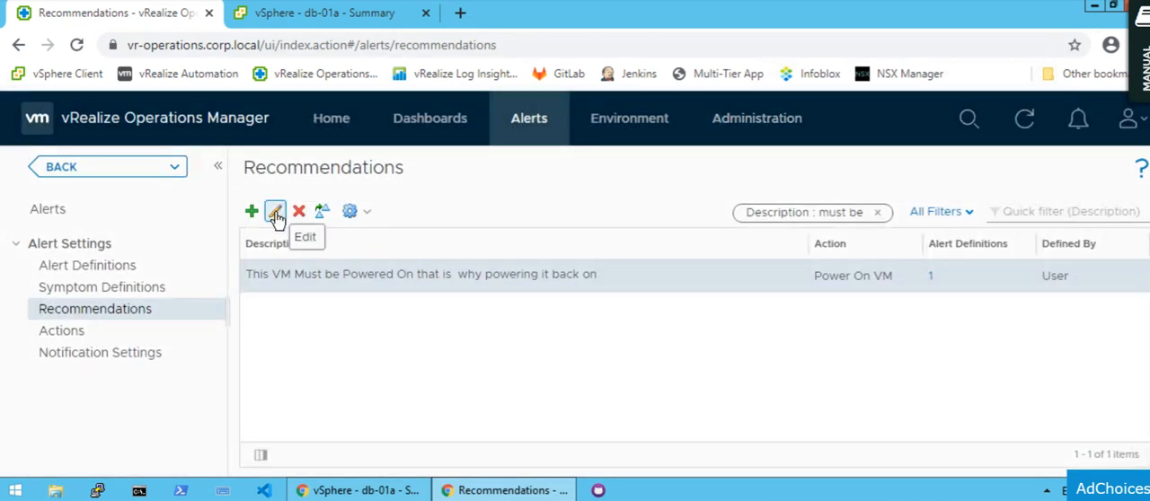
# Open the VM power-on recommendation for editing, view the available actions, and save it with the Power On VM action.
pyautogui.click(275, 213)
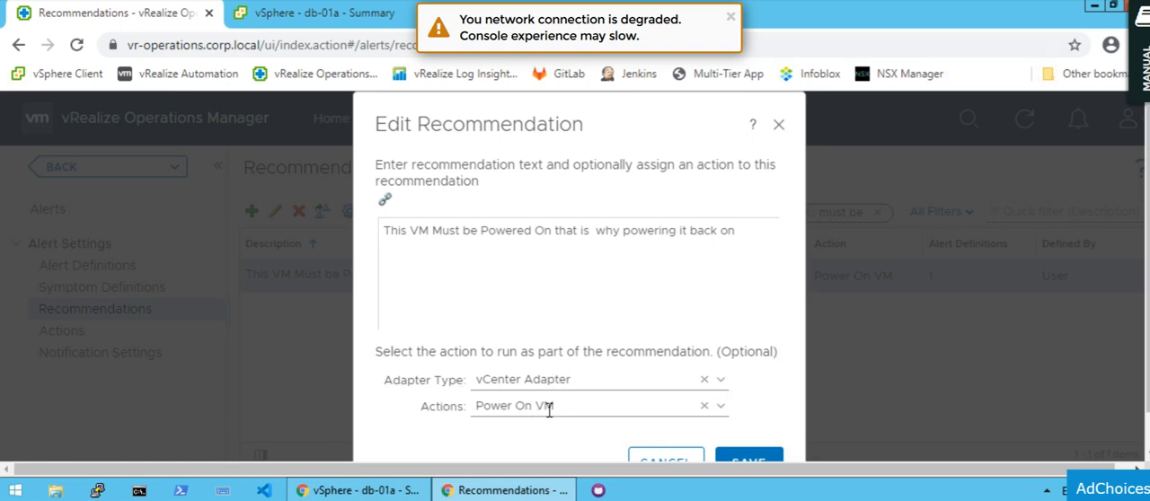
pyautogui.click(467, 406)
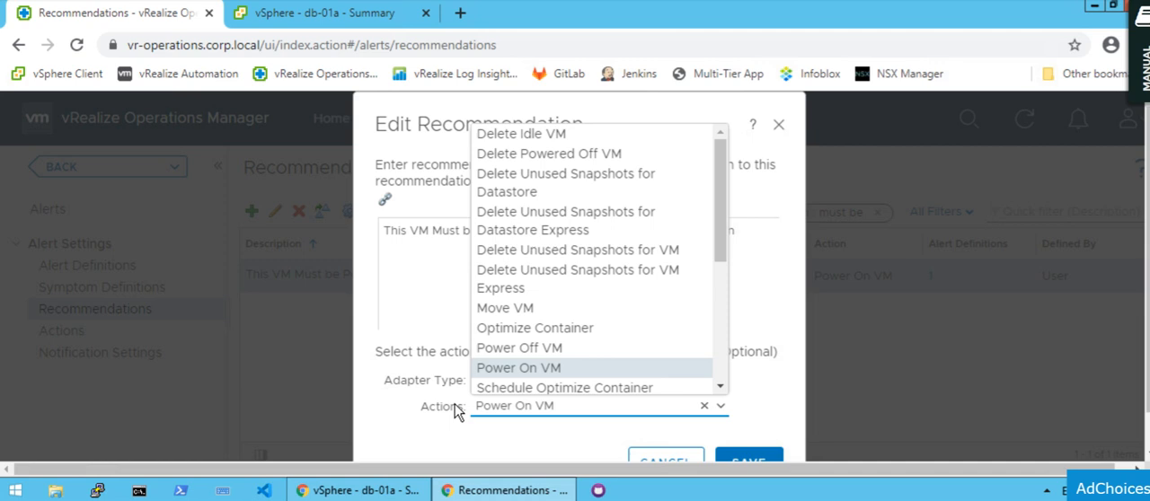
pyautogui.click(760, 328)
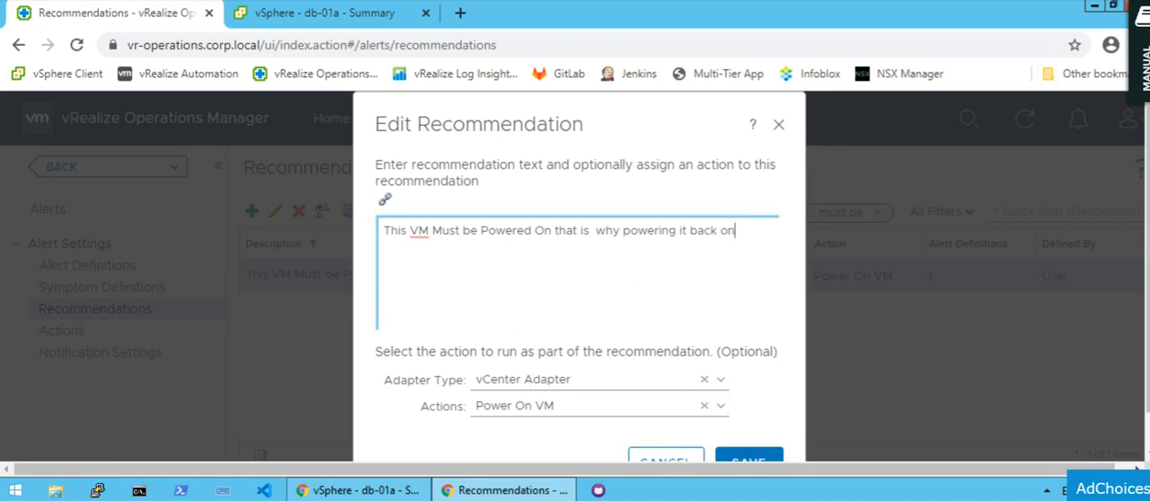
pyautogui.click(744, 462)
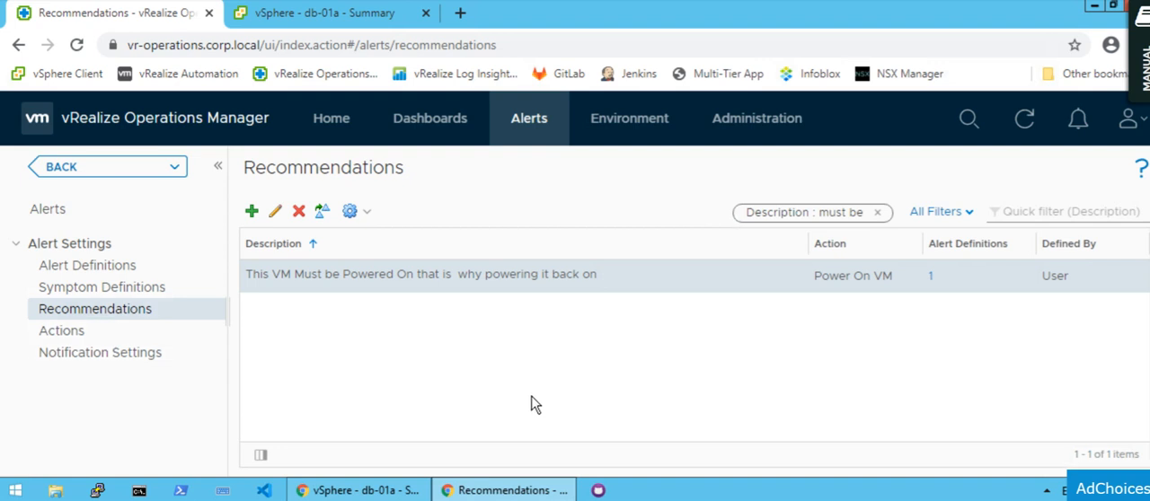
# Open the alert actions list, check Step 5 in Notepad, creating the alert definition, and return to the browser.
pyautogui.click(78, 336)
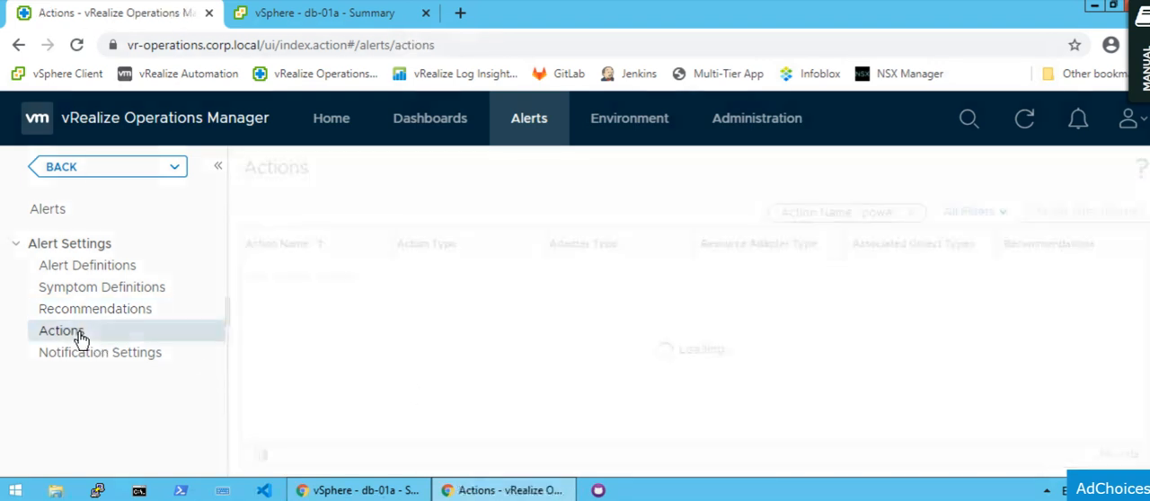
pyautogui.hotkey('alt', 'Tab')
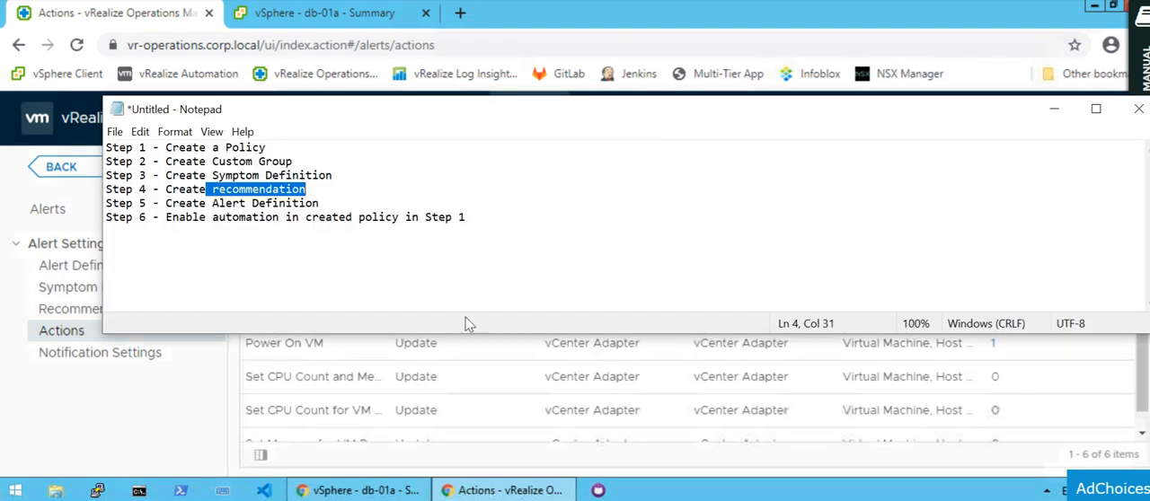
pyautogui.click(211, 190)
pyautogui.moveTo(174, 189); pyautogui.dragTo(314, 187)
pyautogui.click(187, 204)
pyautogui.moveTo(213, 203); pyautogui.dragTo(329, 199)
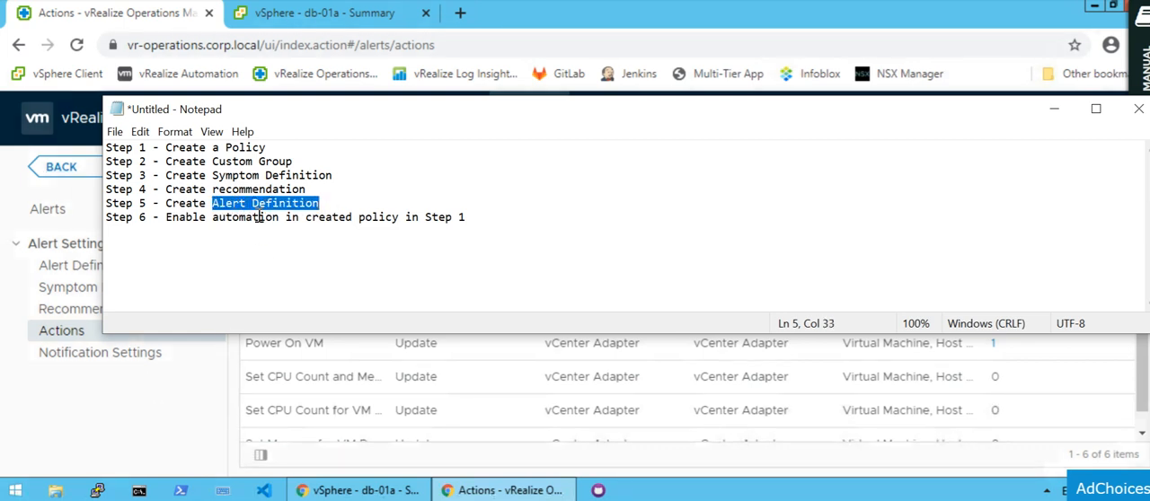
pyautogui.click(165, 418)
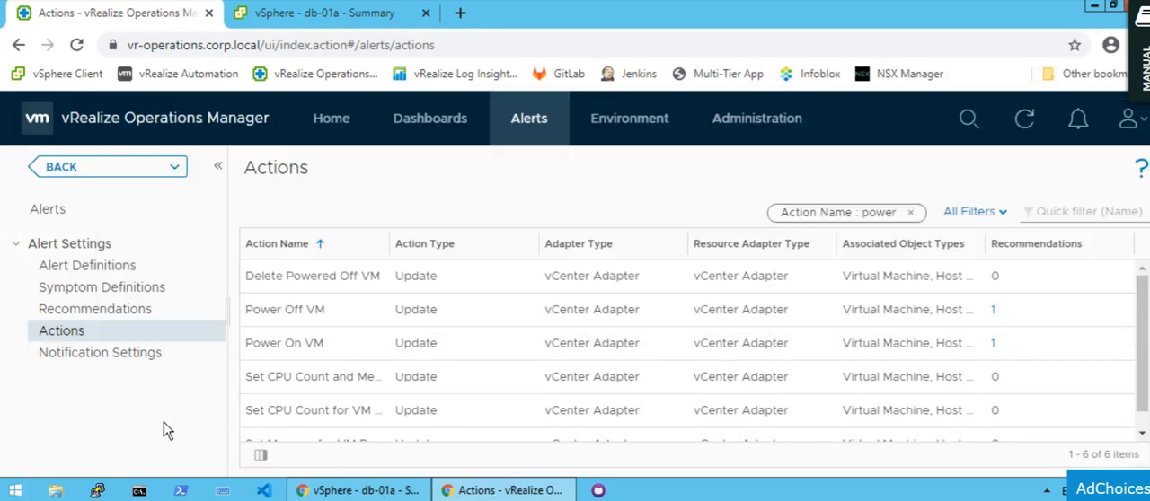
# View the recommendations that use the Power On VM action and close the list.
pyautogui.click(332, 344)
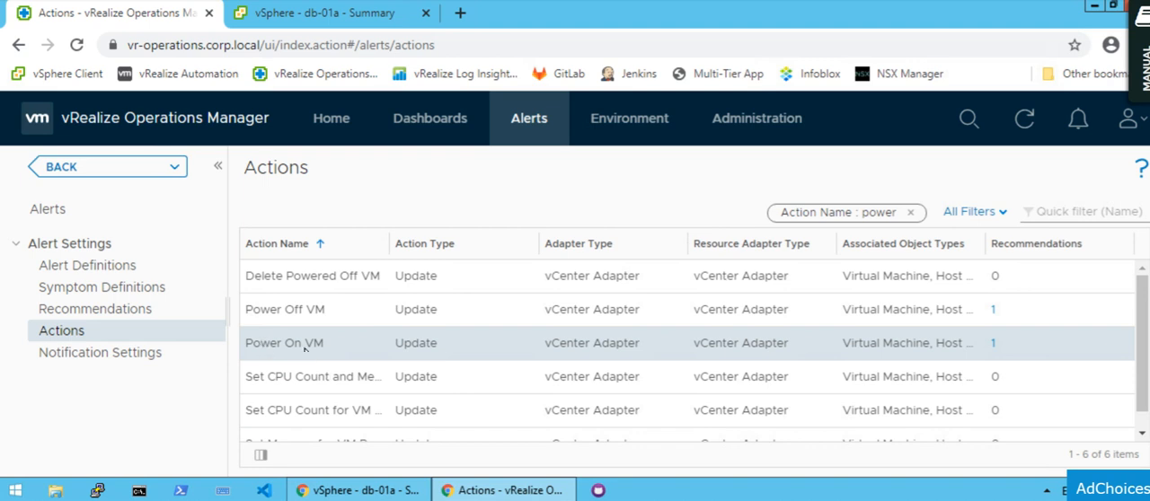
pyautogui.click(993, 343)
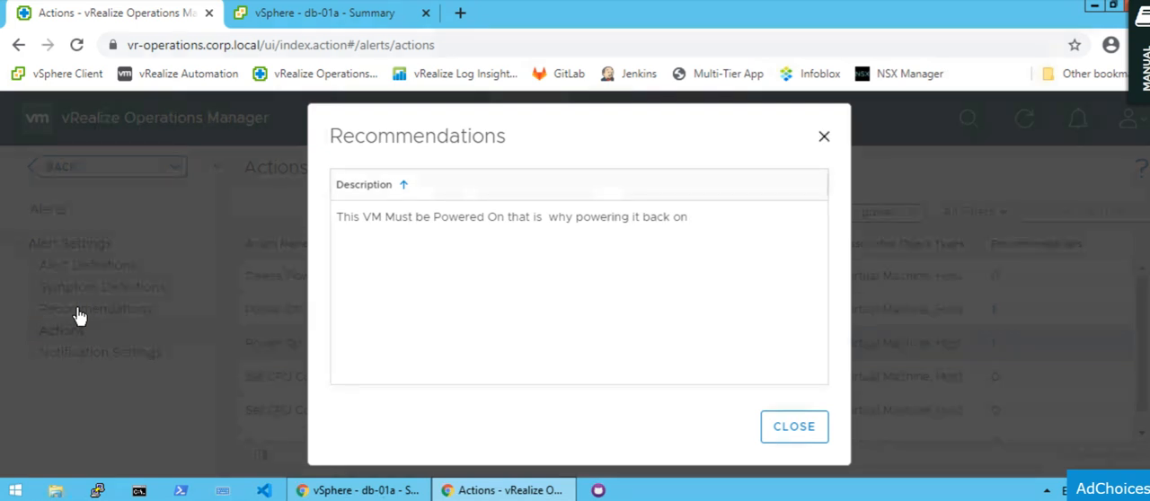
pyautogui.click(790, 429)
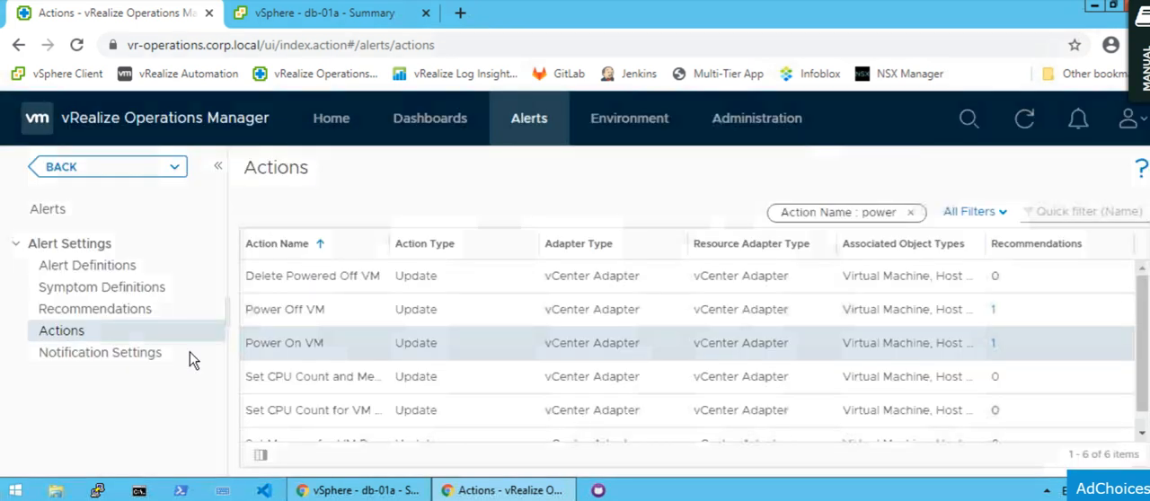
# Return to the recommendations and view which alert definitions include the VM power-on recommendation, closing the list without removing any.
pyautogui.click(93, 310)
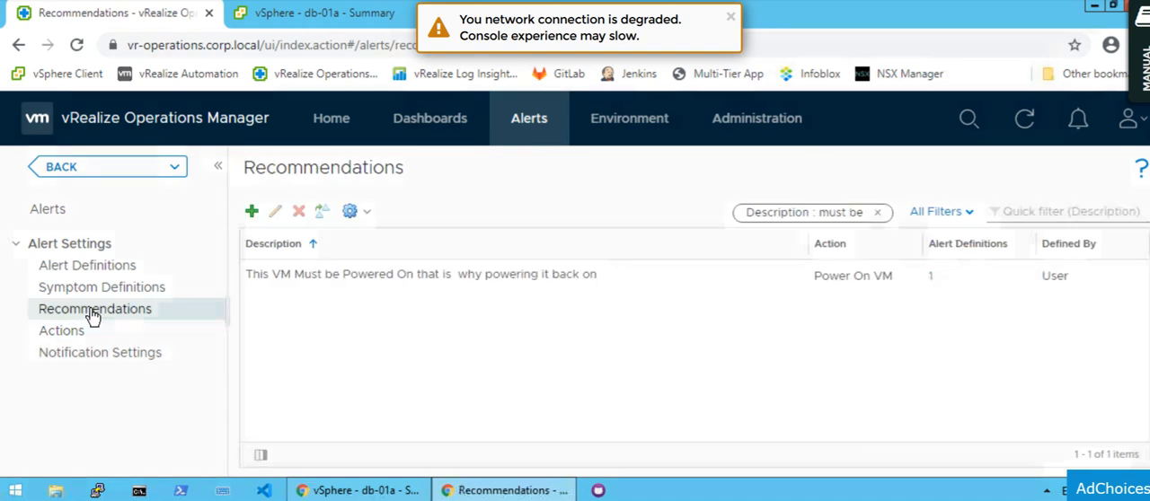
pyautogui.click(932, 277)
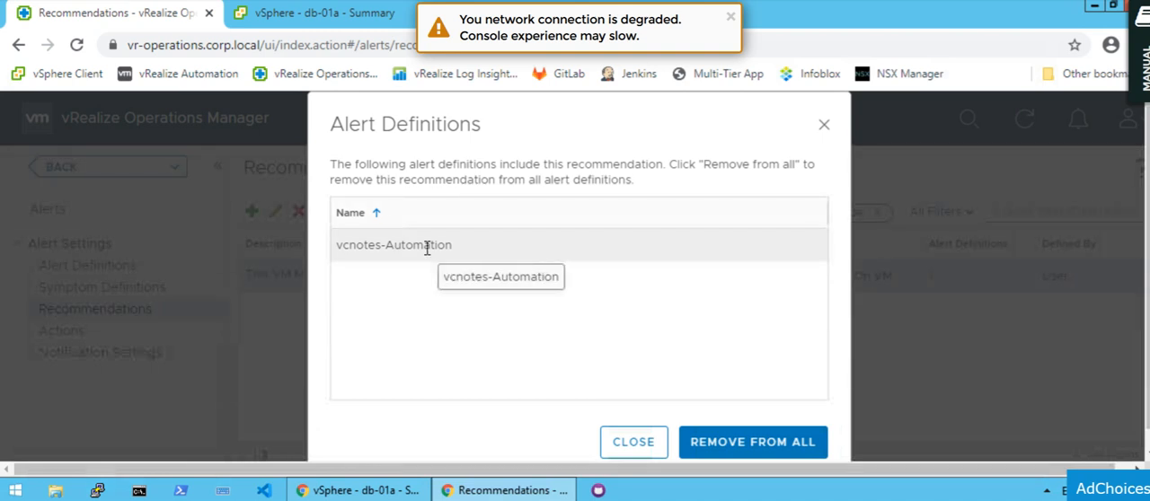
pyautogui.click(824, 131)
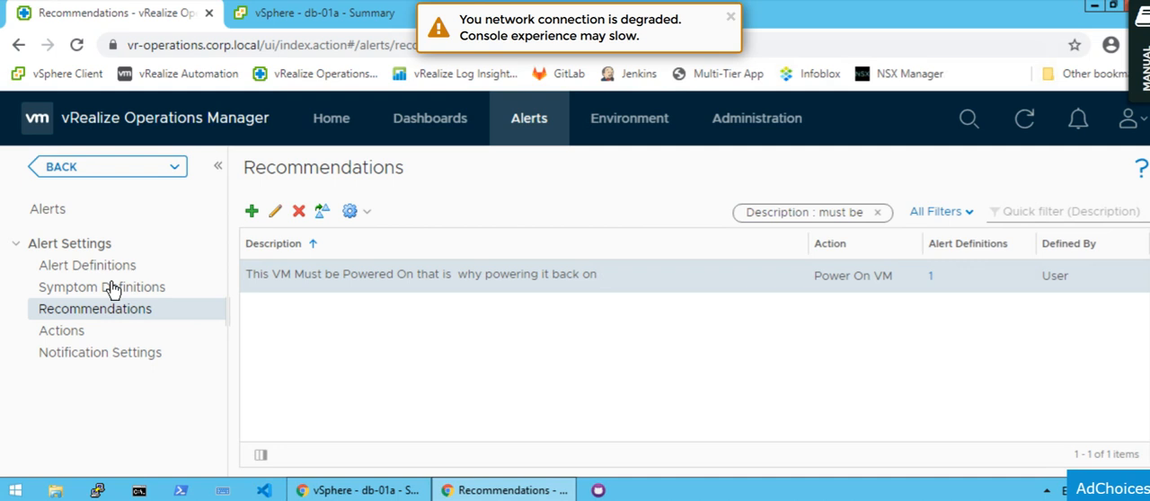
# Open the vcnotes-Automation alert definition for editing and examine the symptom set under Add Symptom Definitions.
pyautogui.click(108, 268)
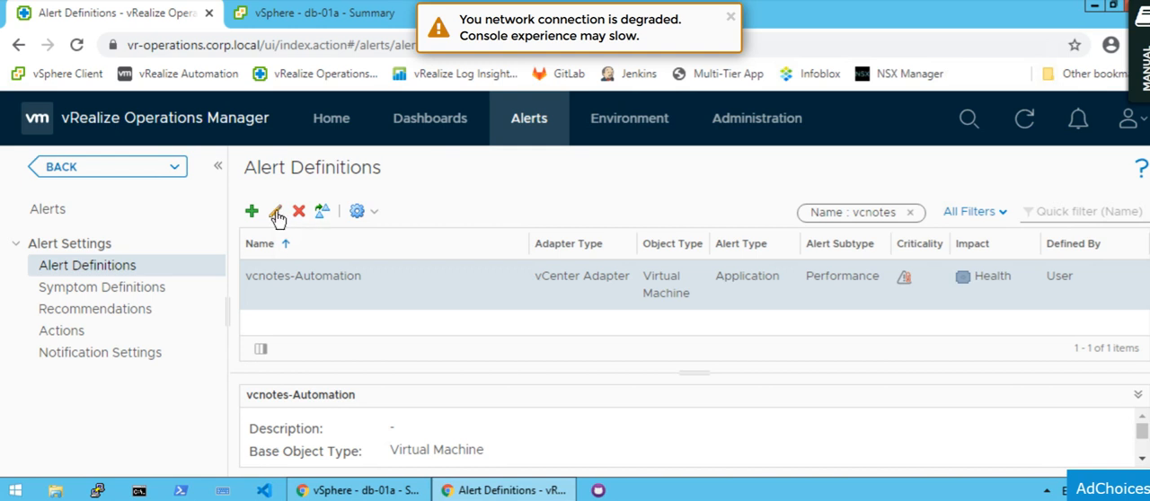
pyautogui.click(275, 214)
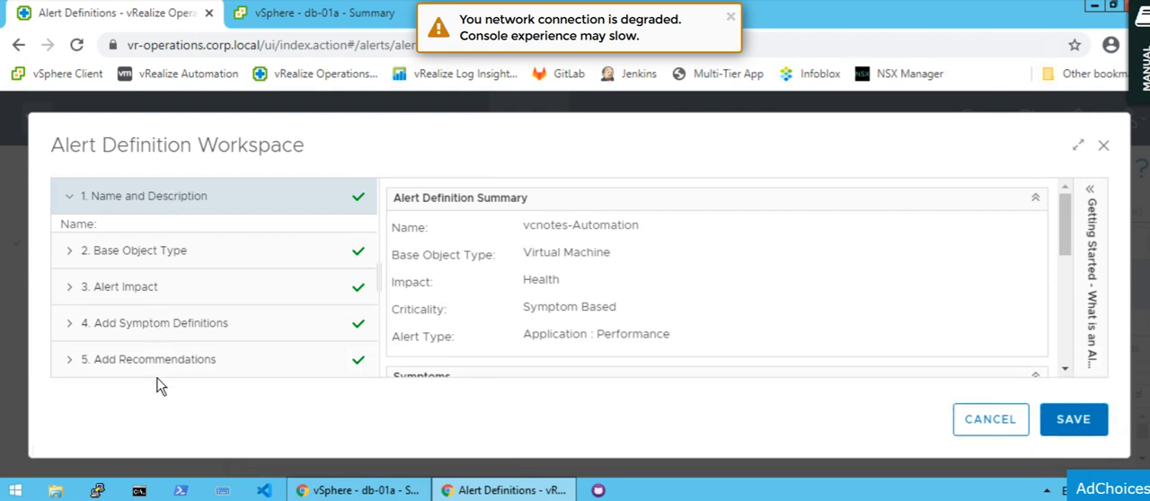
pyautogui.click(175, 324)
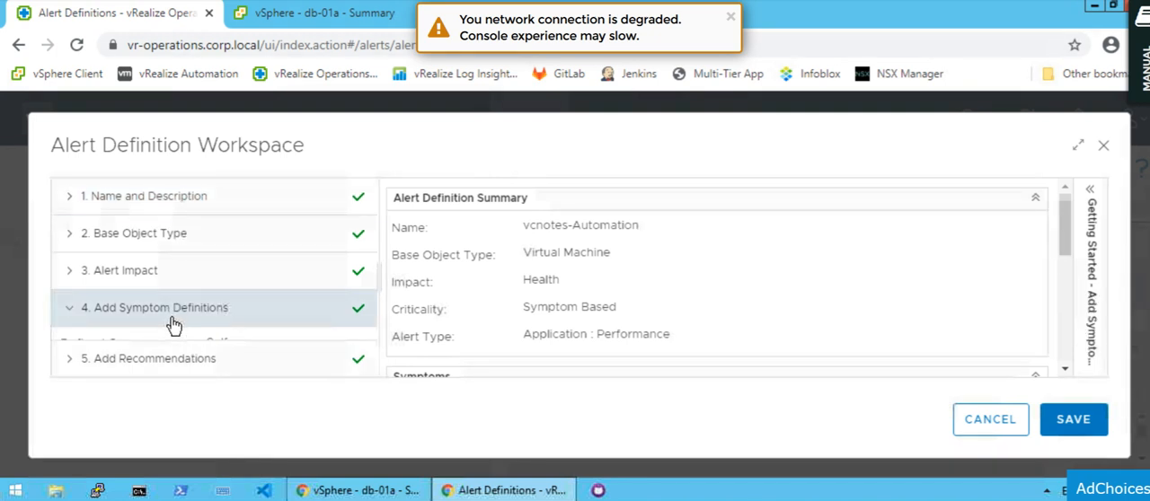
pyautogui.click(1080, 148)
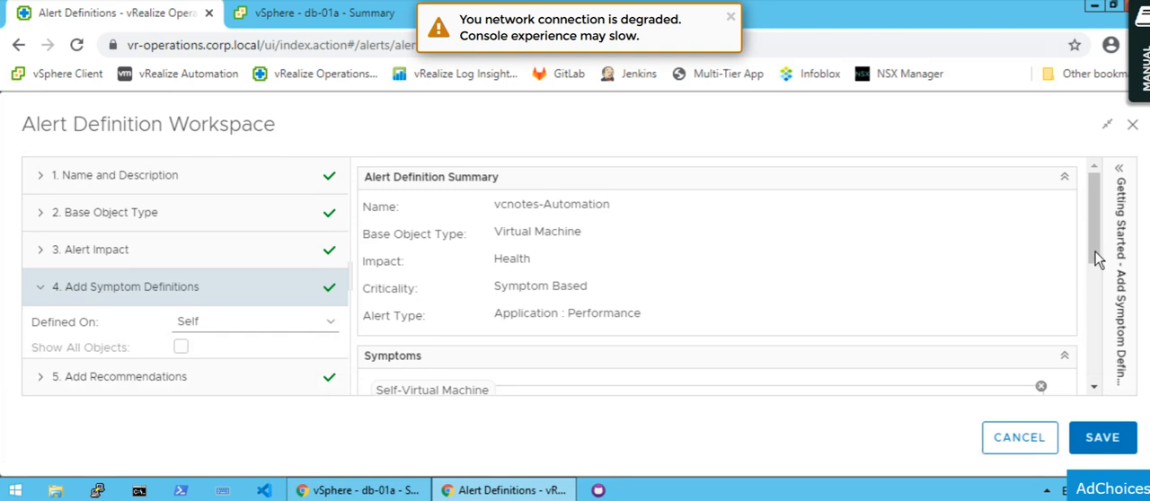
pyautogui.moveTo(1094, 251); pyautogui.dragTo(1092, 324)
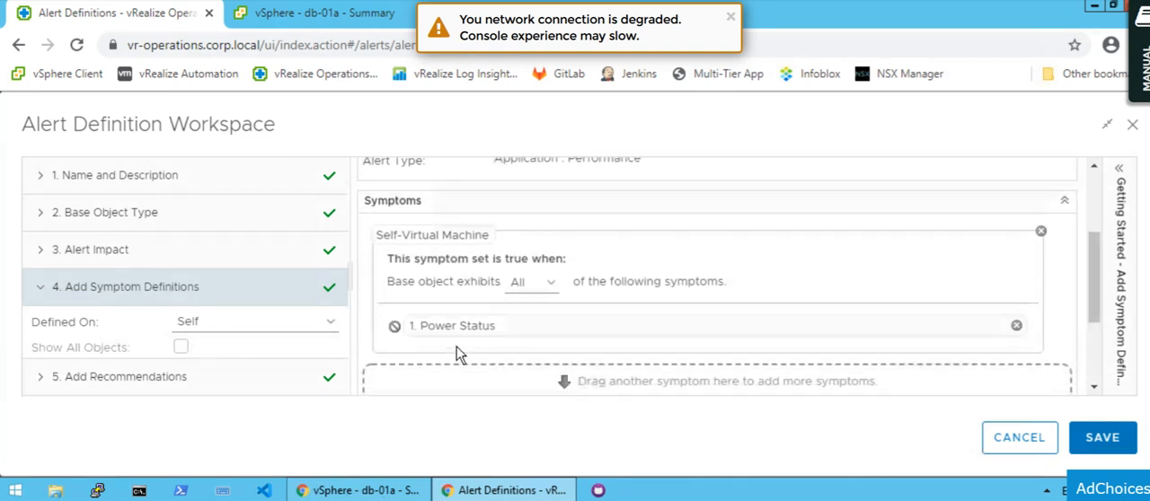
pyautogui.moveTo(463, 329)
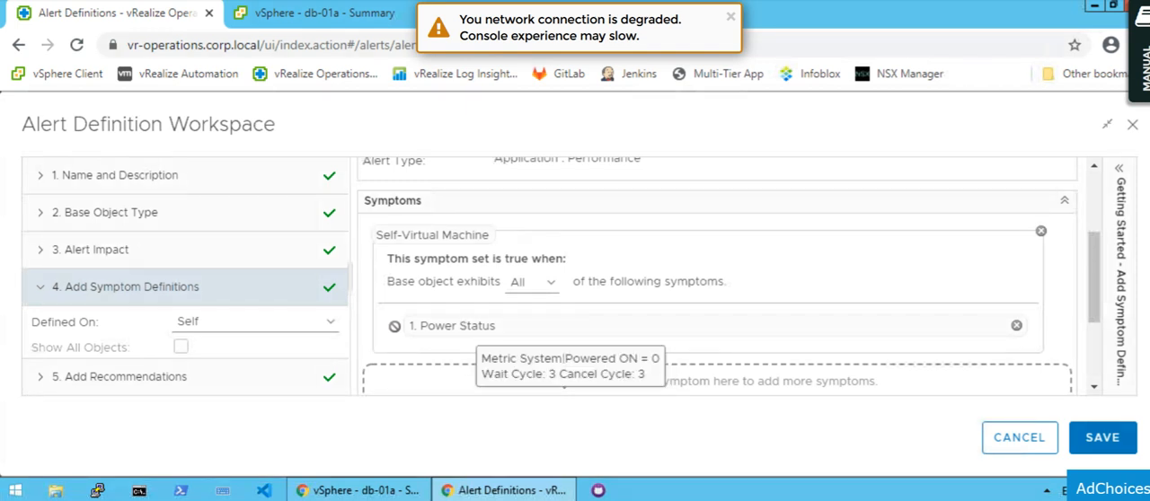
pyautogui.click(1107, 126)
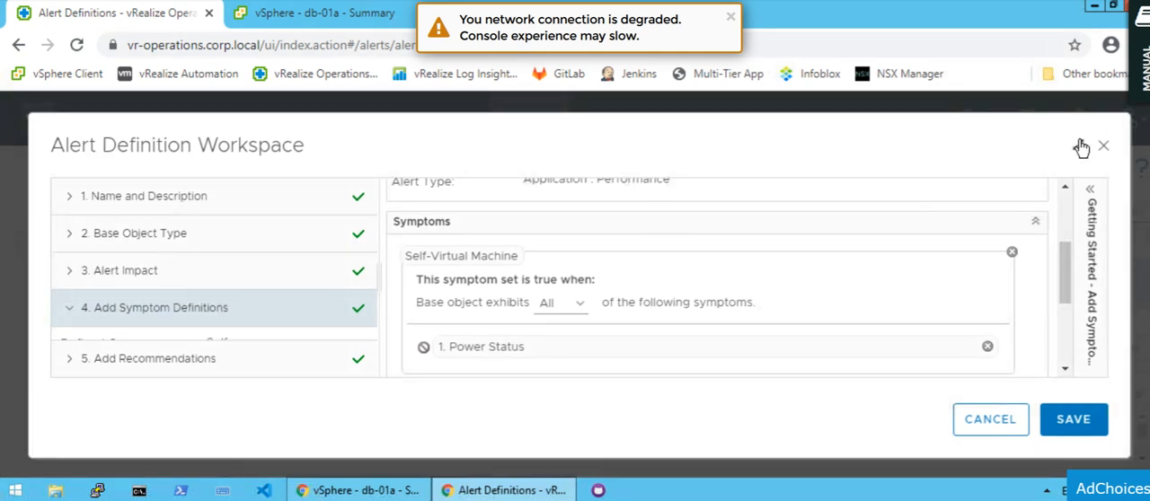
# Enlarge the alert definition workspace to full screen and filter its available symptom definitions by "power".
pyautogui.click(1081, 147)
pyautogui.press('F11')
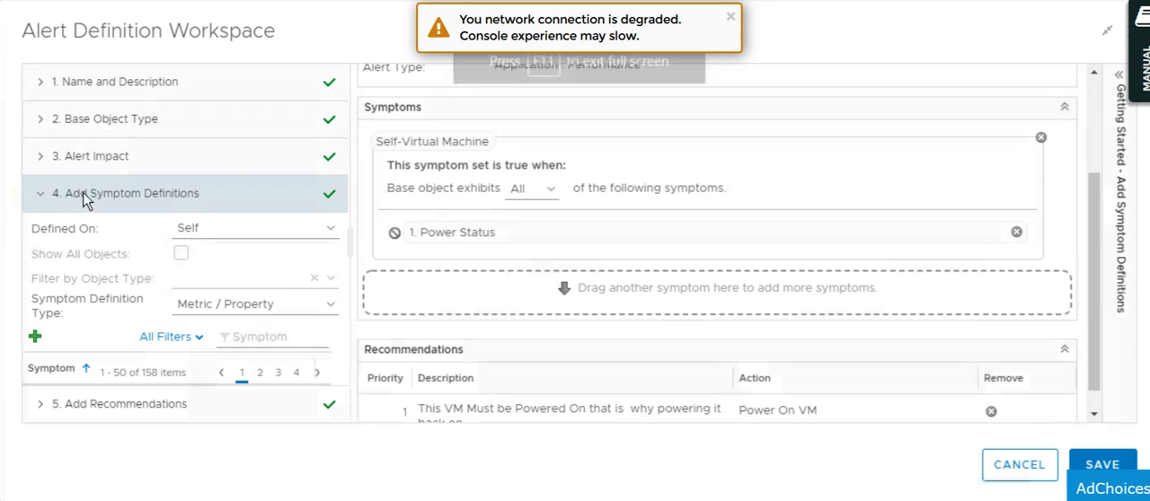
pyautogui.click(265, 339)
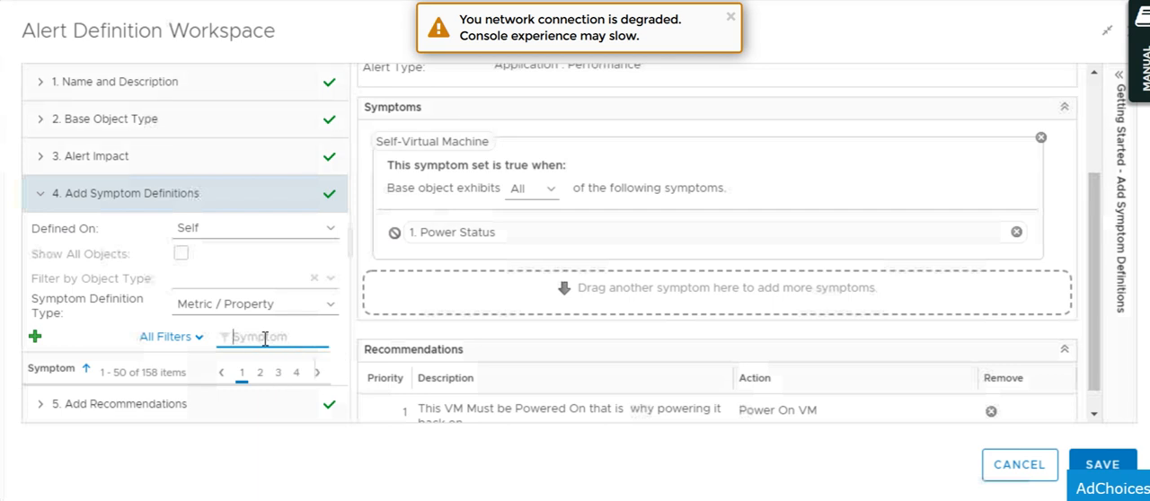
pyautogui.write('power')
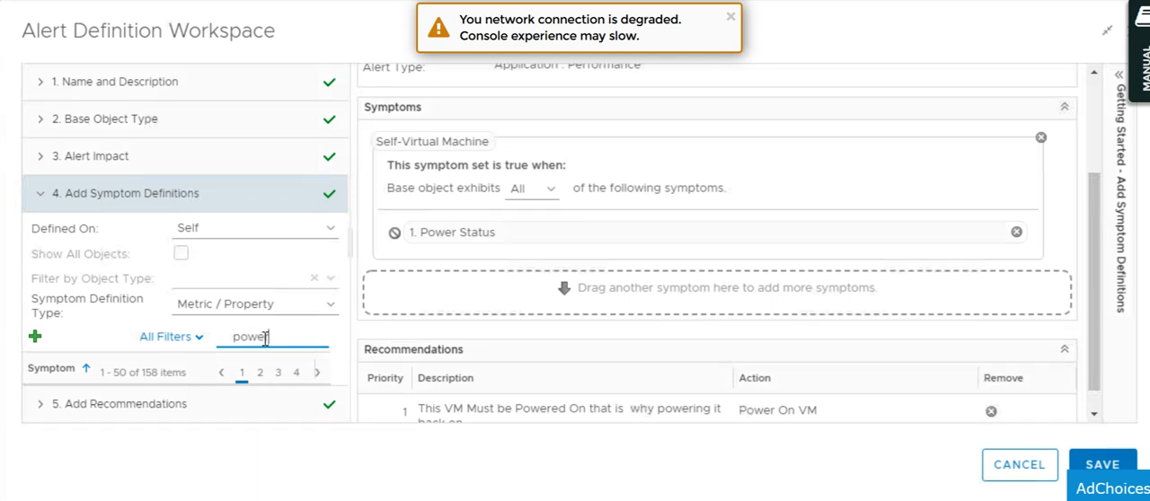
pyautogui.press('Return')
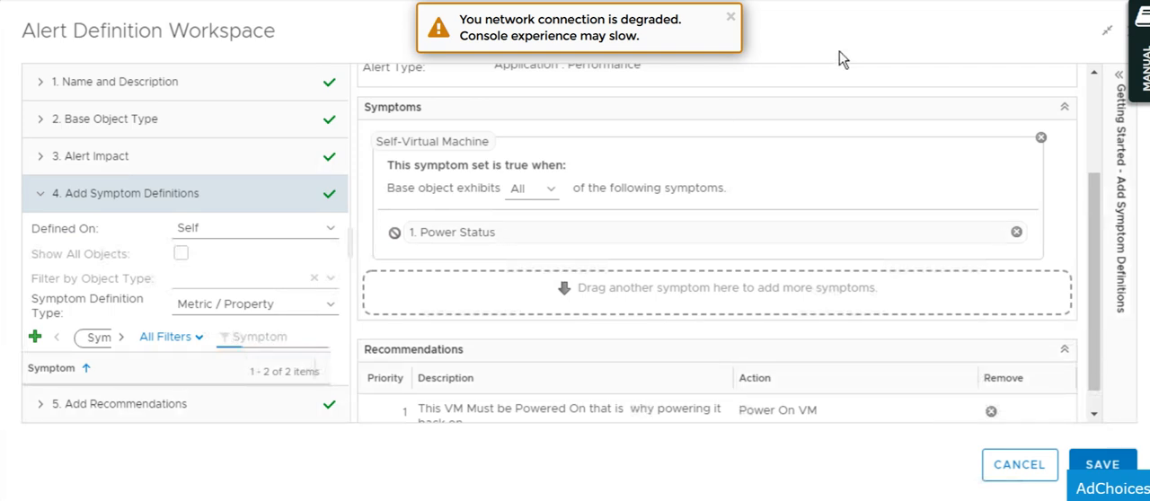
# Leave full screen, select Power Status in the filtered symptom list, and check the condition of the Power Status symptom in the alert.
pyautogui.press('F11')
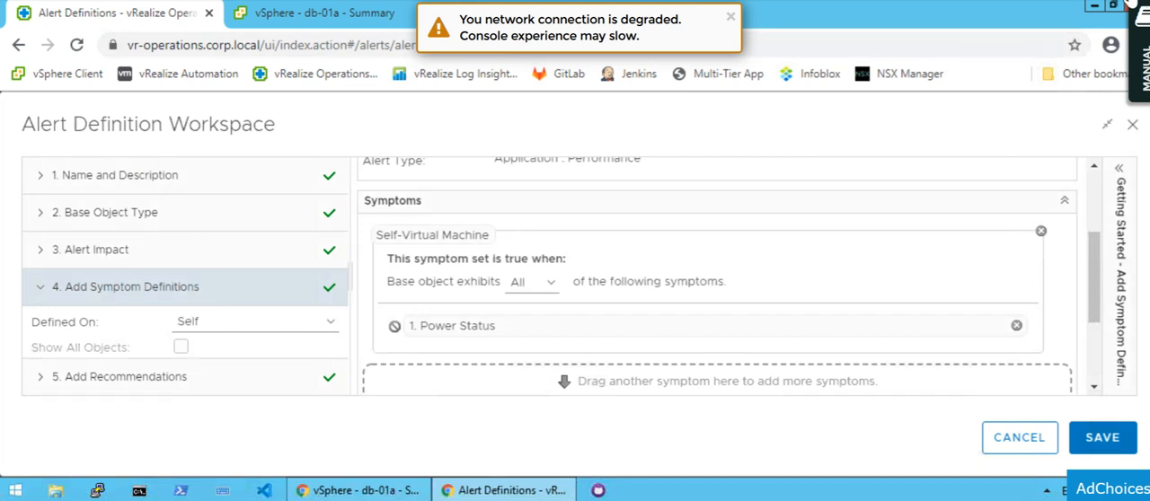
pyautogui.click(1113, 5)
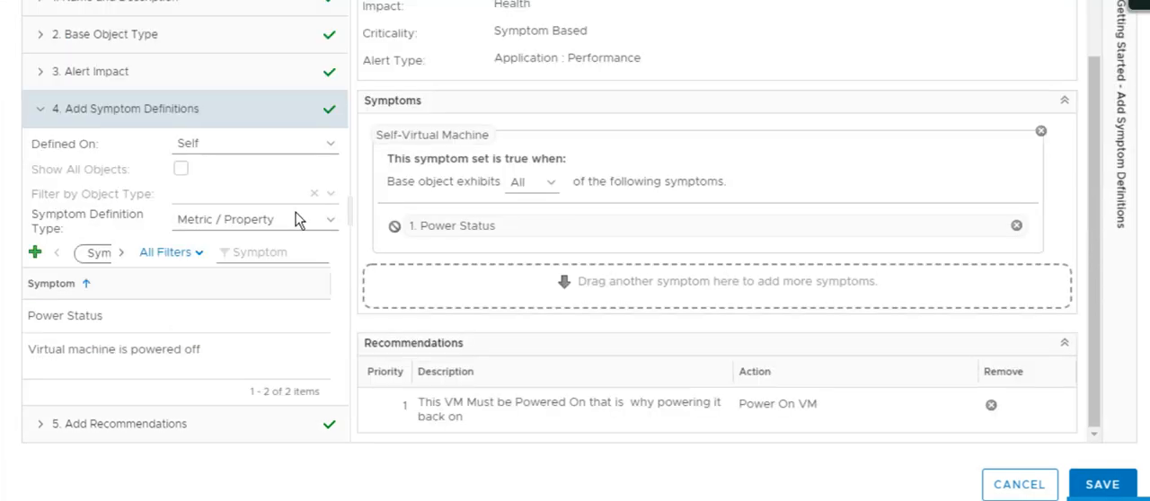
pyautogui.click(266, 255)
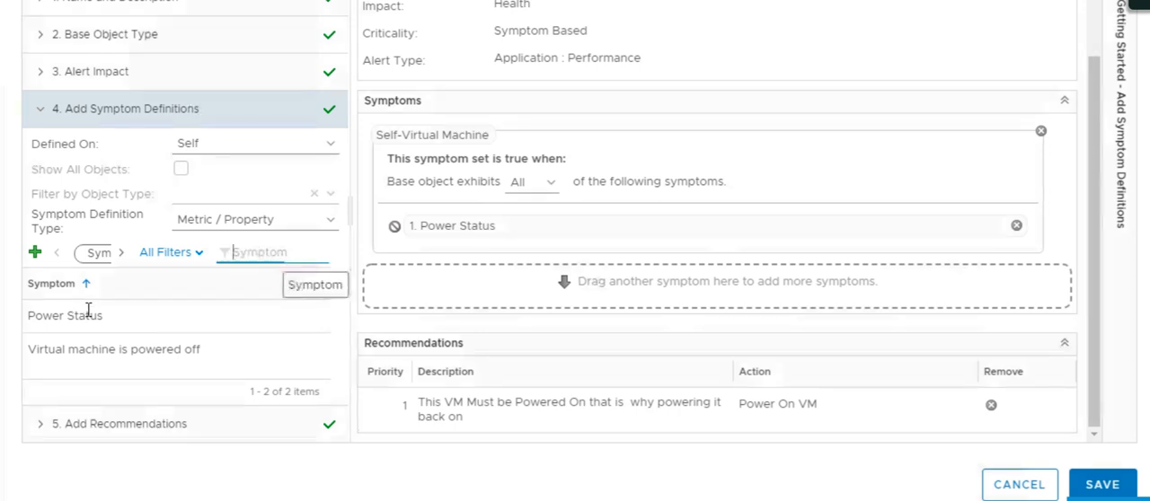
pyautogui.click(90, 319)
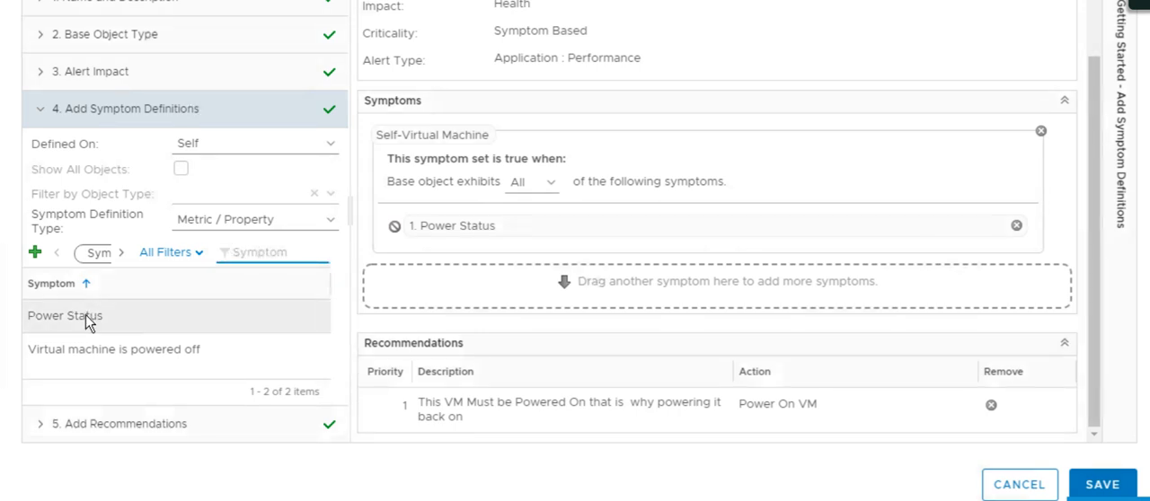
pyautogui.moveTo(487, 226)
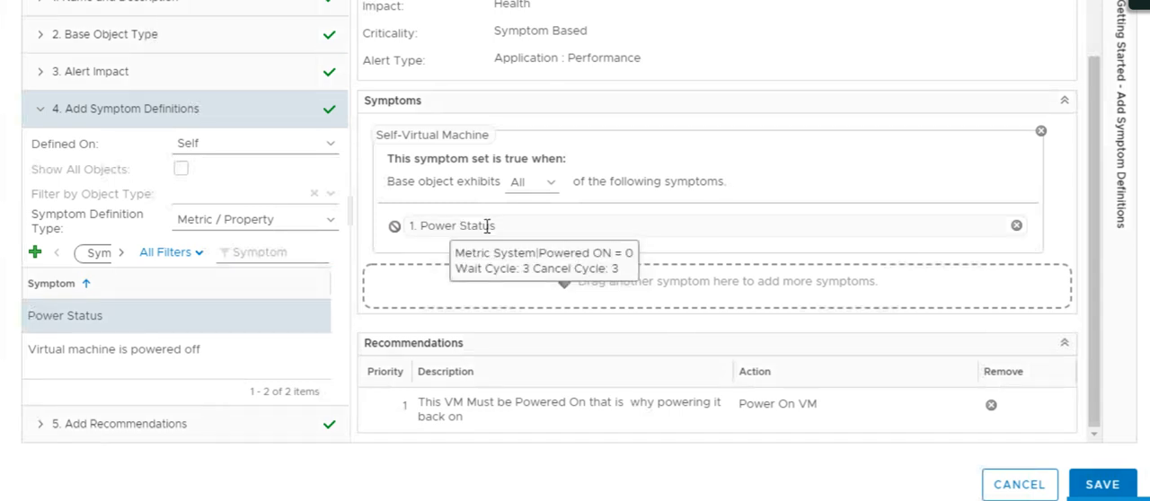
# Open the Add Recommendations section of the alert definition and filter the available recommendations by "Power".
pyautogui.click(155, 426)
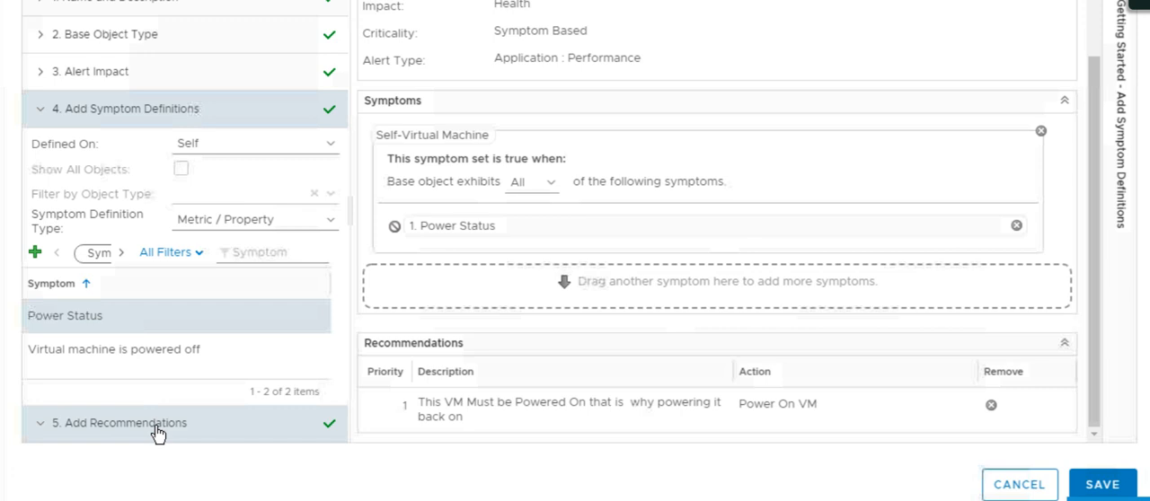
pyautogui.click(265, 185)
pyautogui.write('Power')
pyautogui.press('Return')
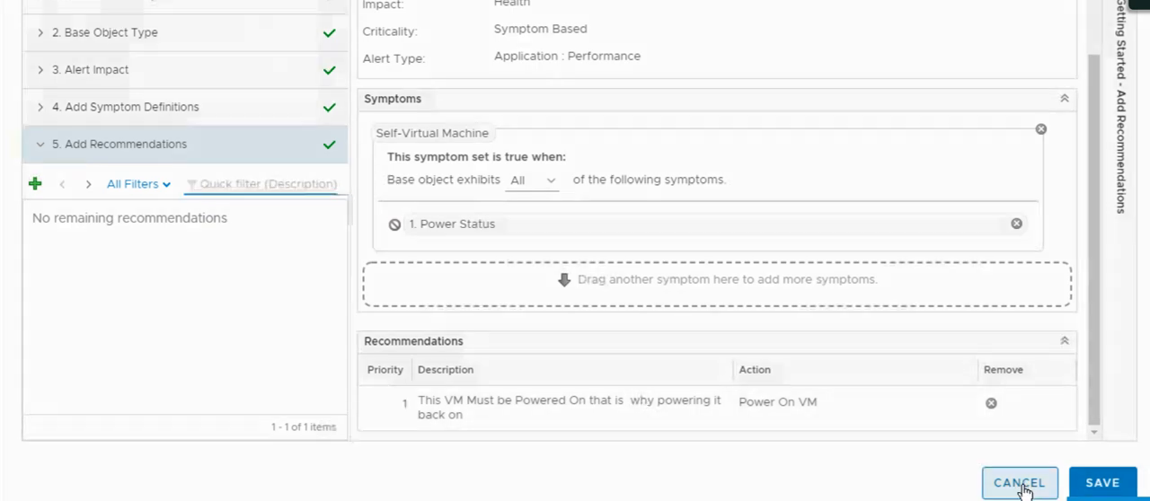
# Close the alert definition workspace without saving and highlight the Step 5 Alert Definition entry in the Notepad checklist.
pyautogui.click(1021, 486)
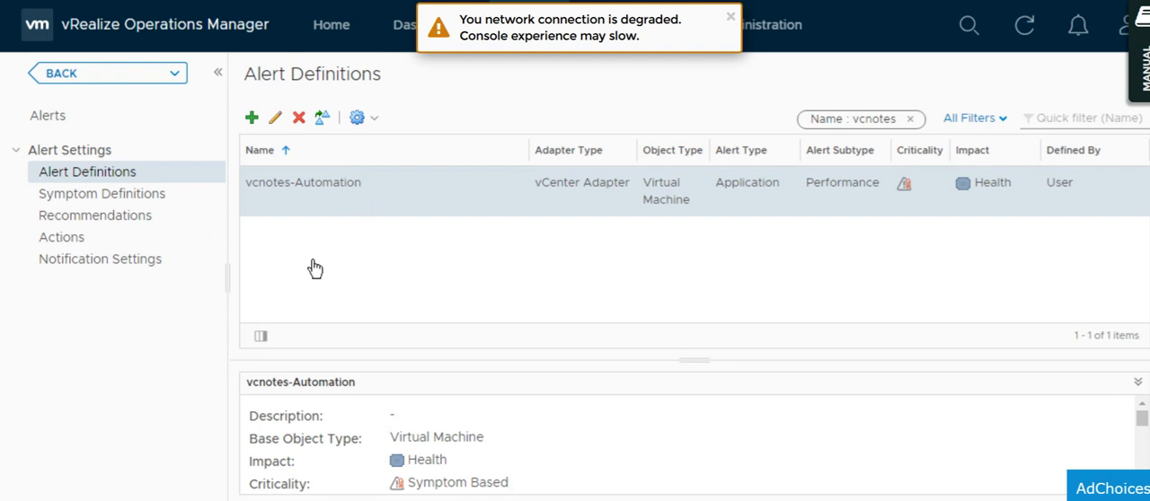
pyautogui.click(730, 16)
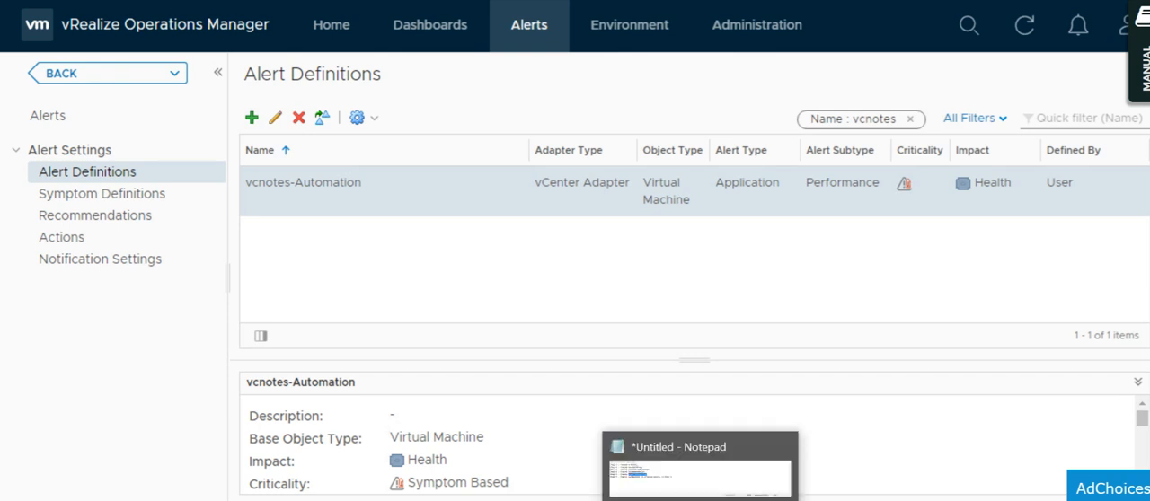
pyautogui.click(699, 462)
pyautogui.click(345, 203)
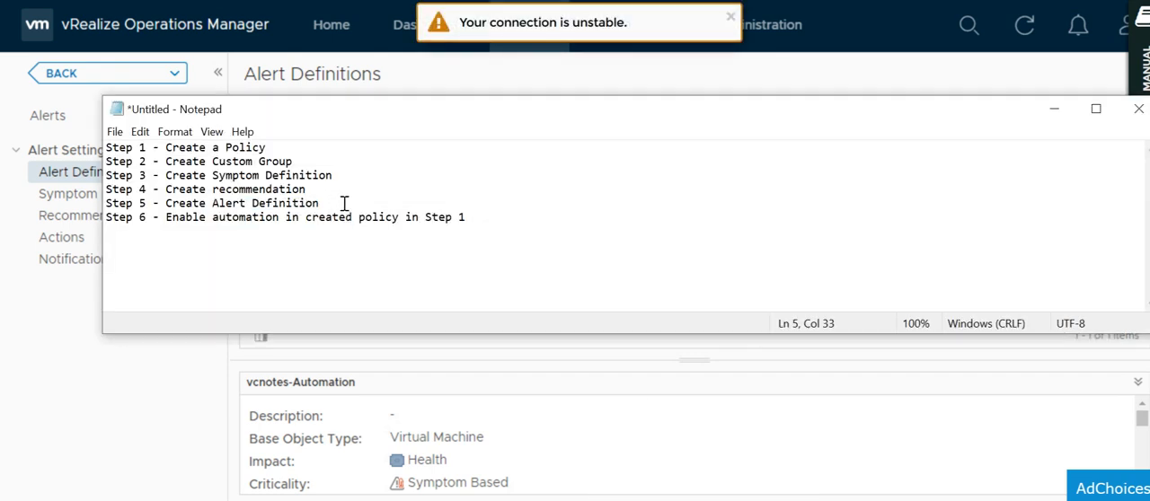
pyautogui.moveTo(327, 202); pyautogui.dragTo(213, 204)
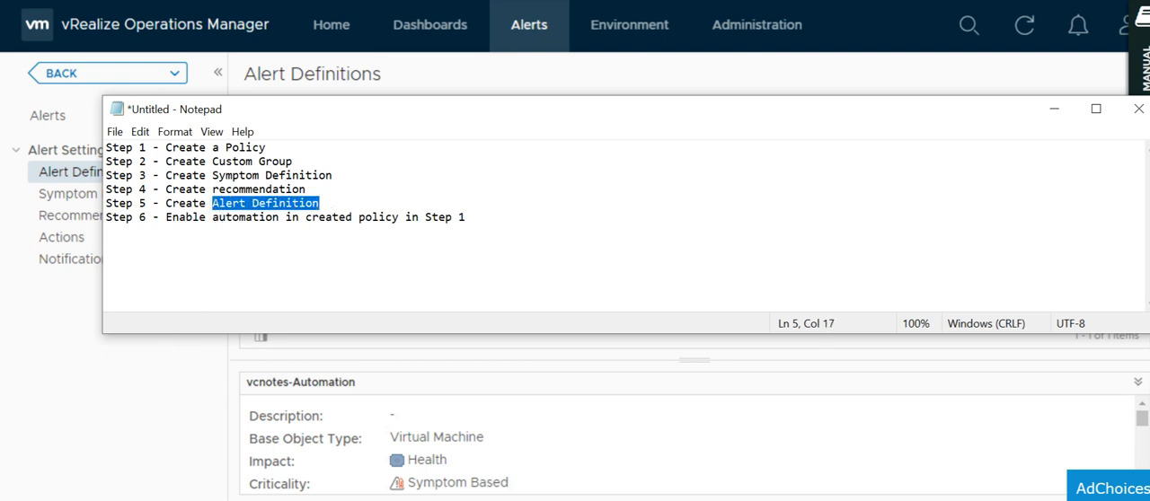
pyautogui.click(166, 360)
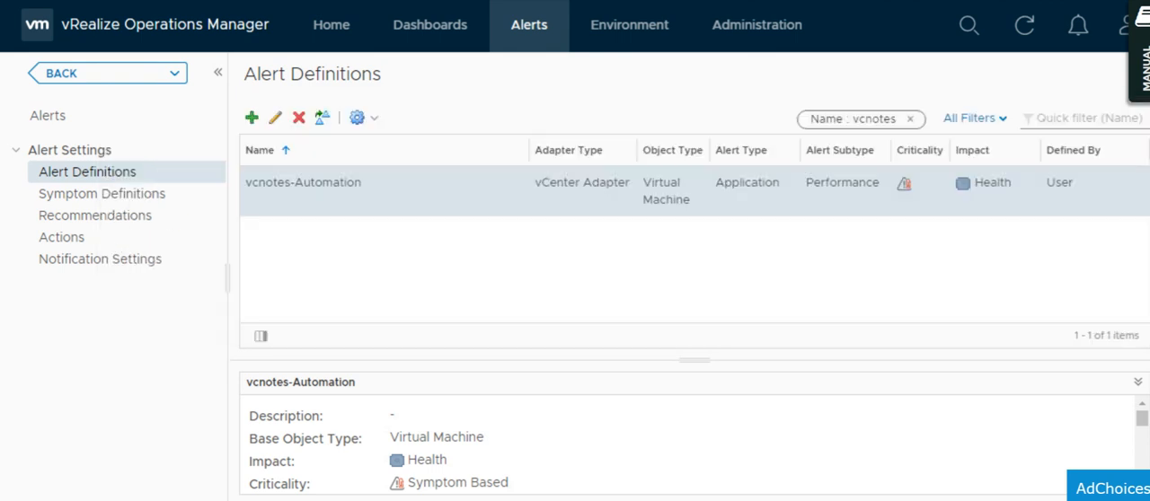
# Reopen the vcnotes-Automation alert definition, review its sections from Base Object Type through Add Recommendations, and close it without saving.
pyautogui.click(275, 120)
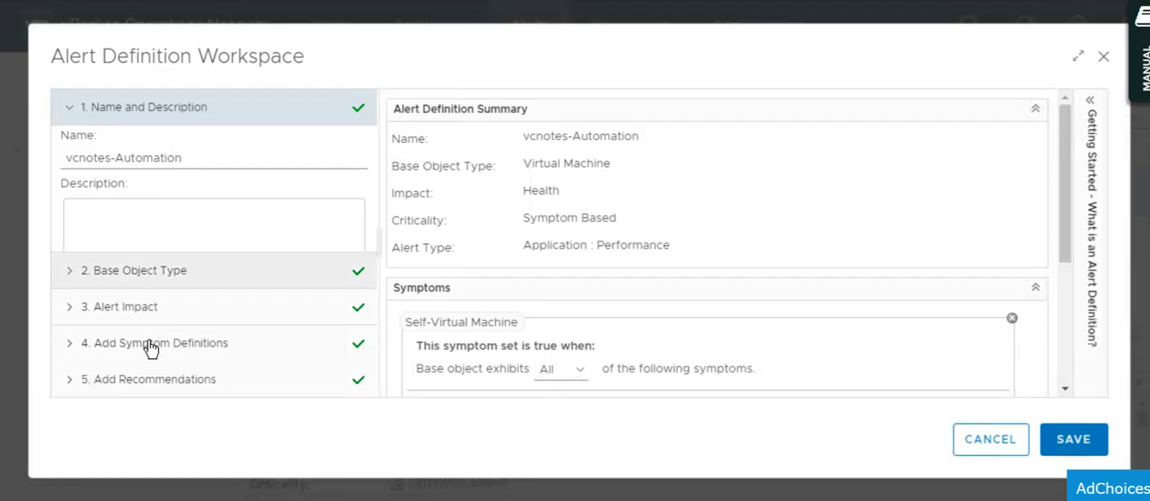
pyautogui.click(171, 275)
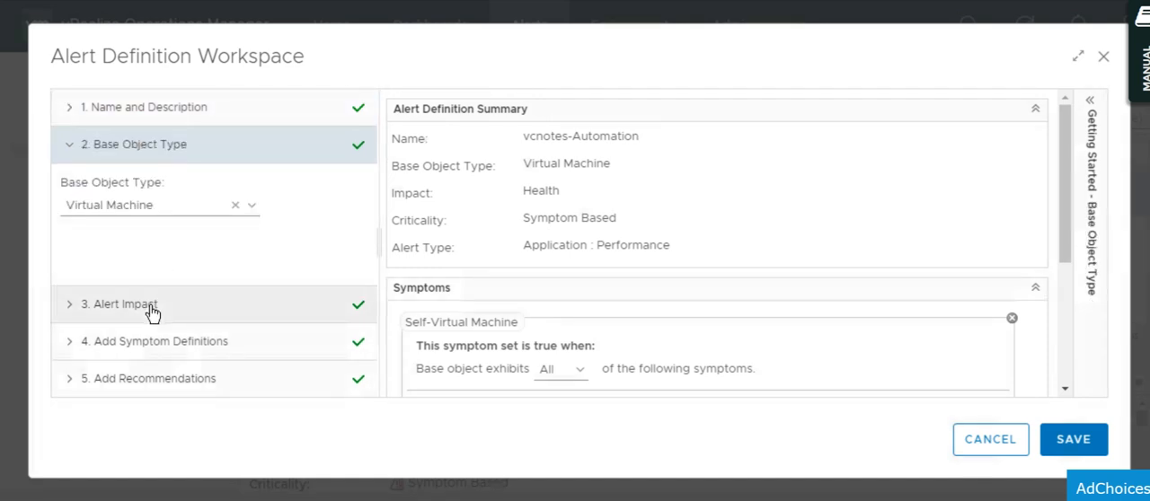
pyautogui.click(150, 306)
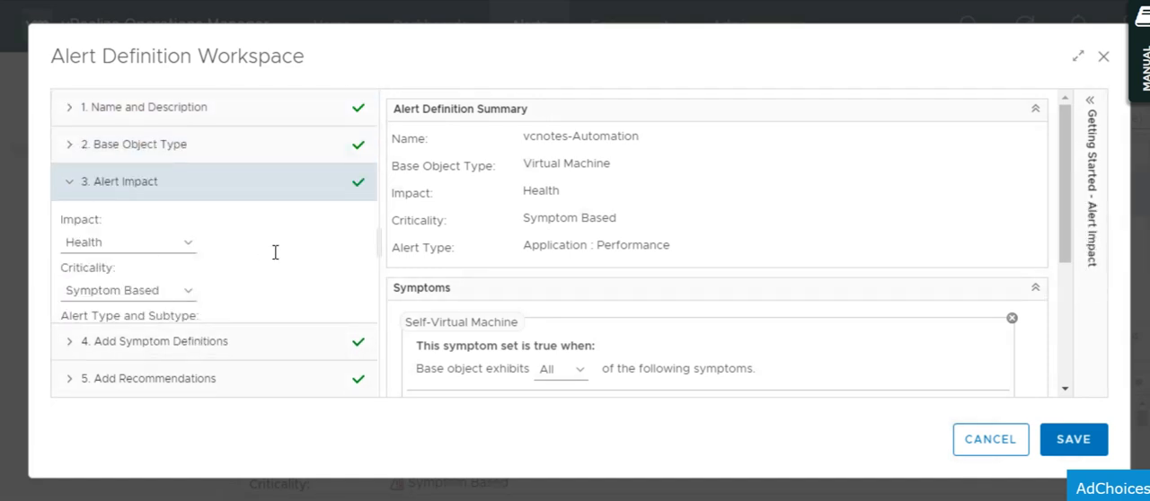
pyautogui.click(146, 346)
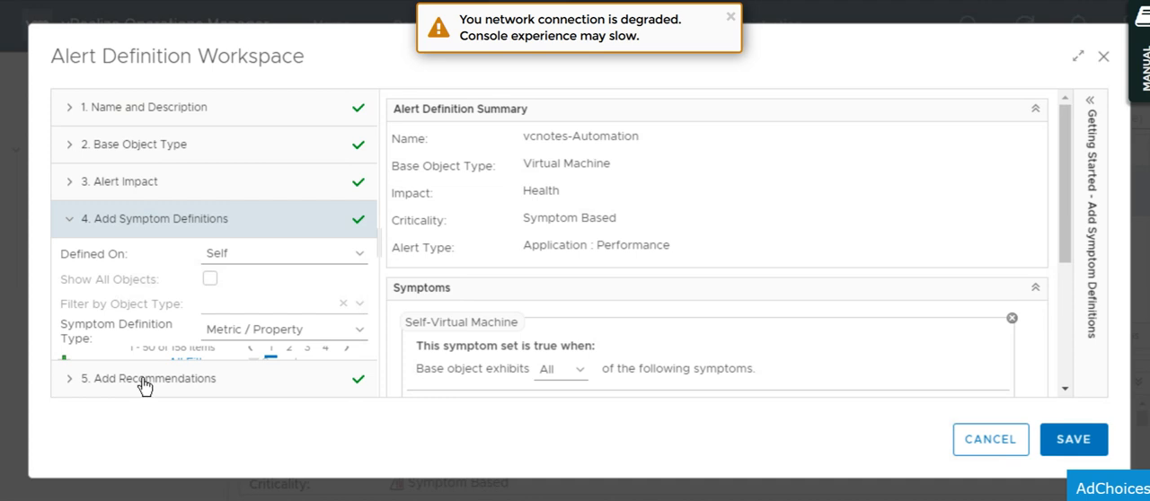
pyautogui.click(142, 379)
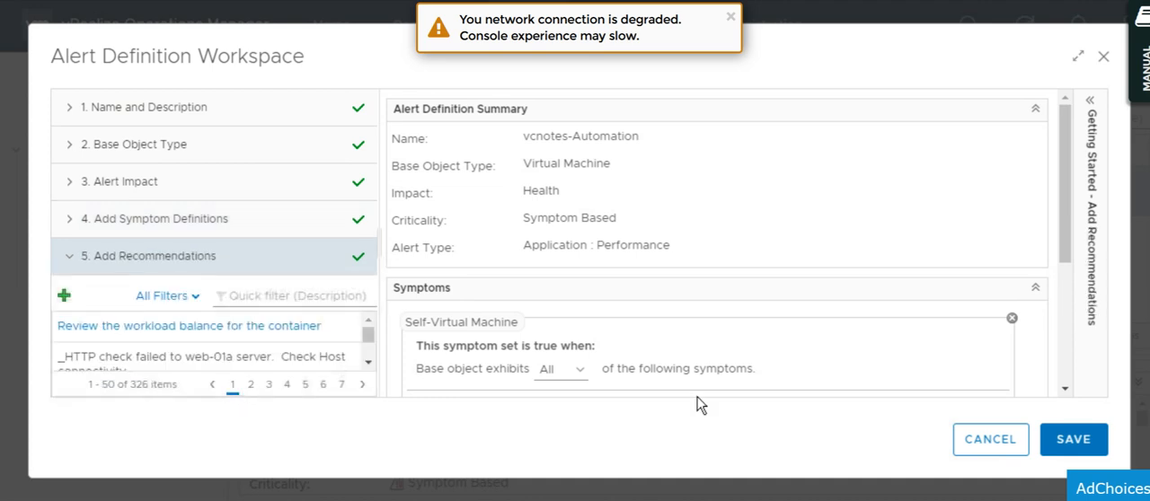
pyautogui.click(990, 439)
# Switch to the Notepad checklist and highlight the Step 6 line about enabling automation in the created policy.
pyautogui.hotkey('alt', 'Tab')
pyautogui.click(186, 217)
pyautogui.moveTo(186, 203); pyautogui.dragTo(287, 203)
pyautogui.click(321, 192)
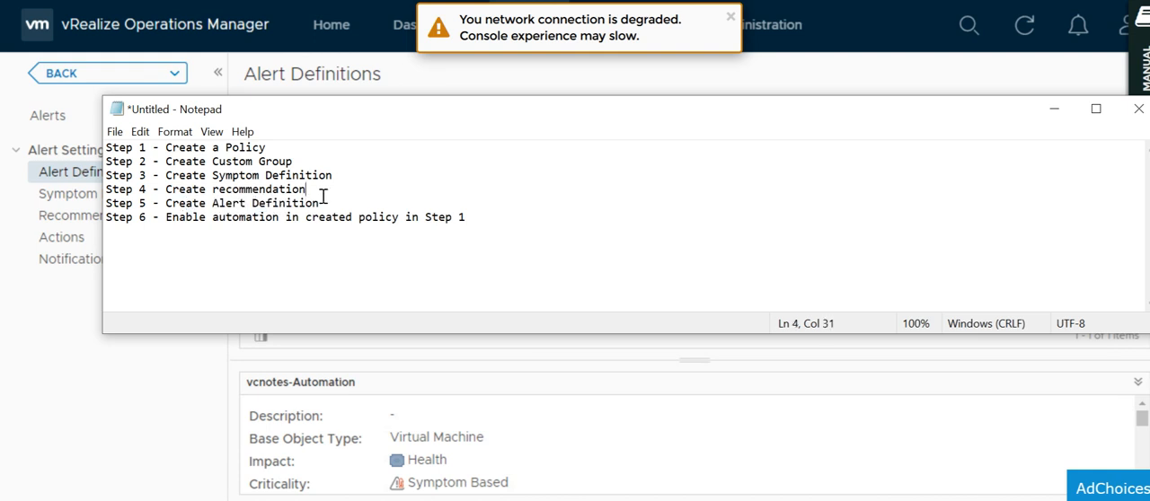
pyautogui.moveTo(178, 217); pyautogui.dragTo(418, 219)
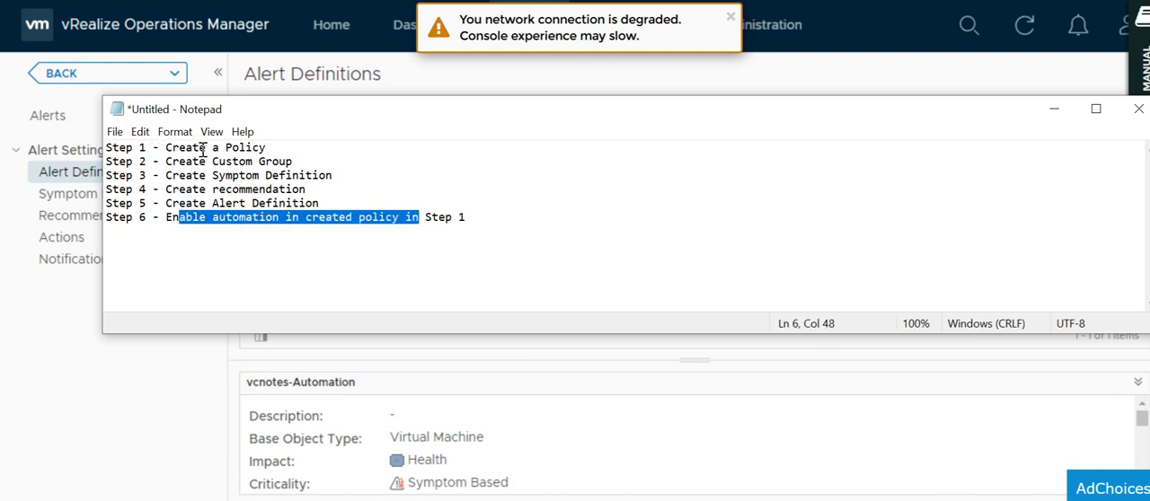
pyautogui.moveTo(200, 148); pyautogui.dragTo(286, 149)
pyautogui.moveTo(171, 222); pyautogui.dragTo(293, 222)
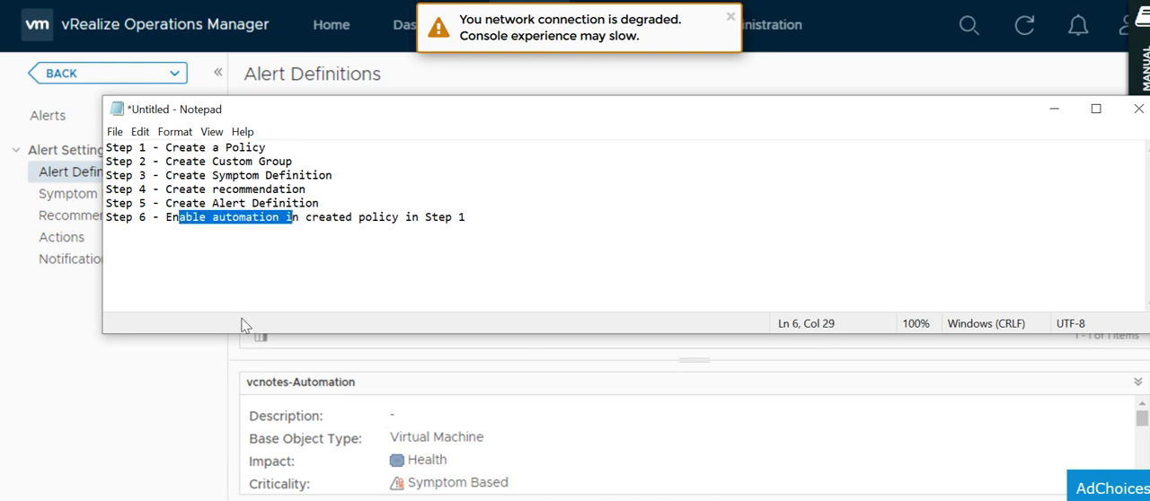
pyautogui.click(218, 385)
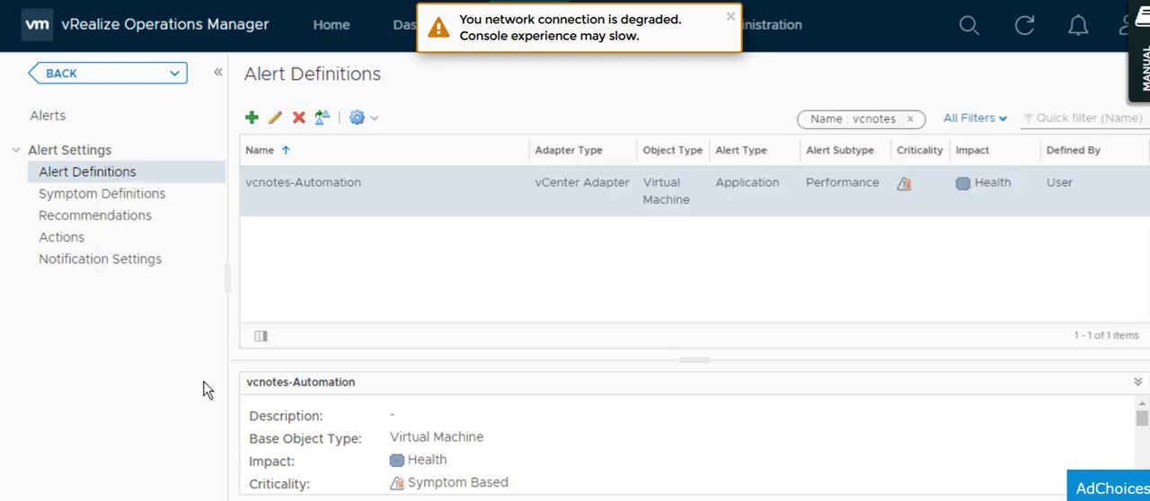
# Go to the Policies page under Administration and select vcnotes_policy among the active policies.
pyautogui.click(731, 17)
pyautogui.click(723, 27)
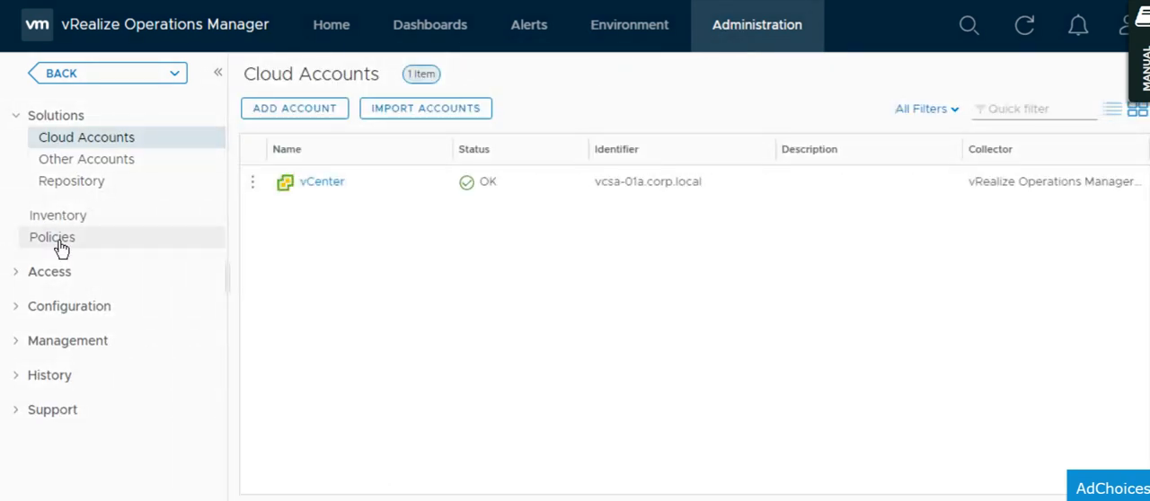
pyautogui.click(60, 248)
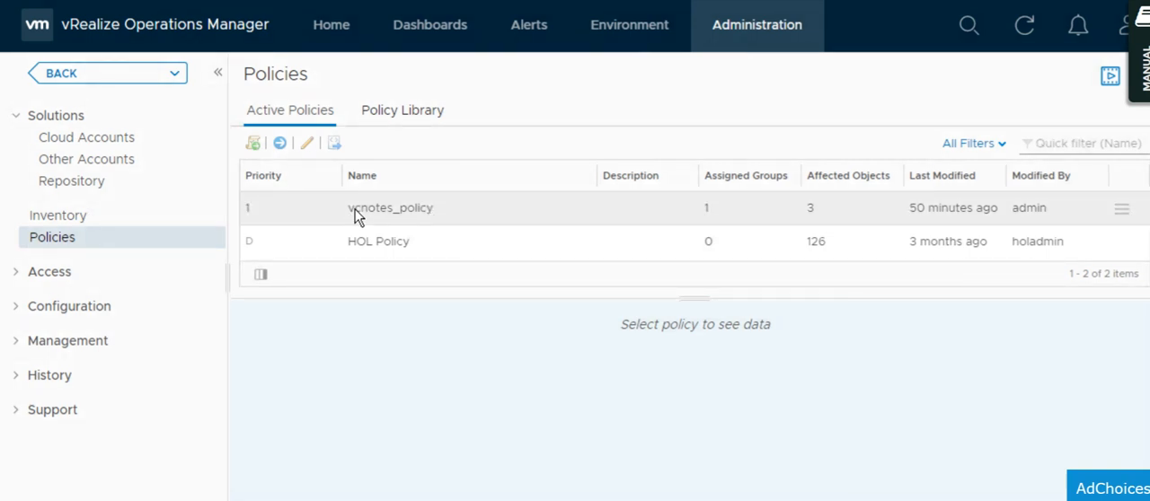
pyautogui.click(355, 212)
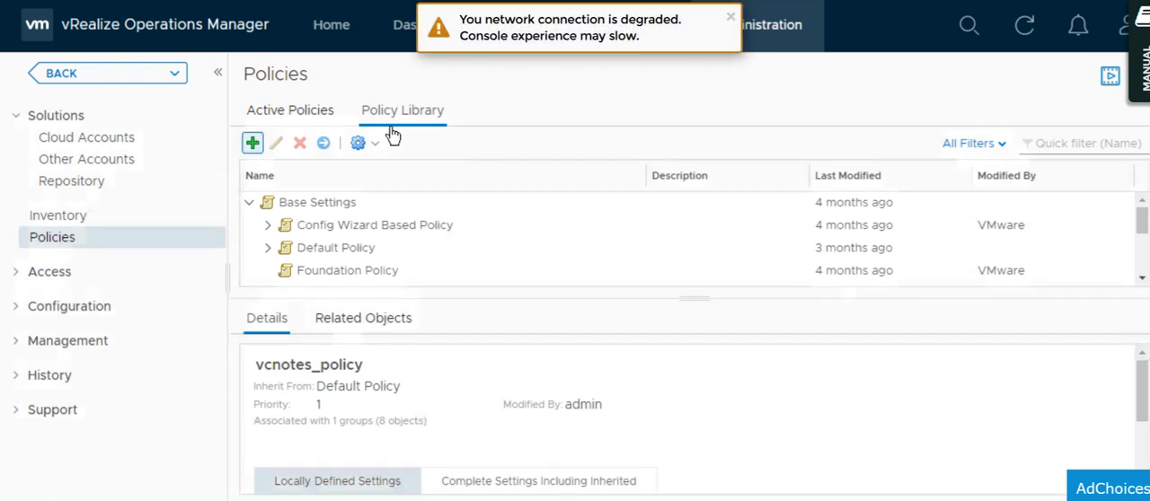
# Find vcnotes_policy under Default Policy in the Policy Library and open it for editing.
pyautogui.click(253, 144)
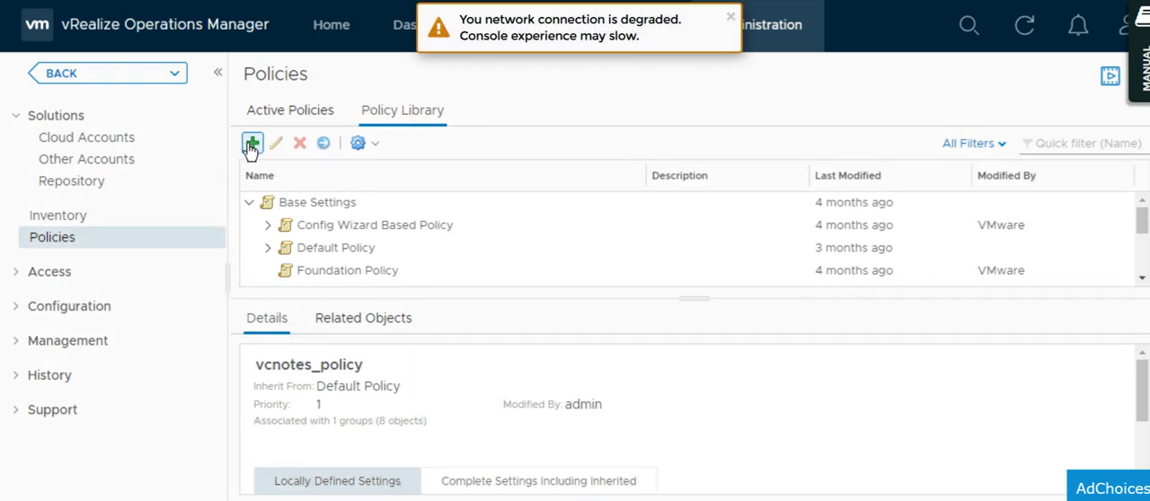
pyautogui.click(1142, 279)
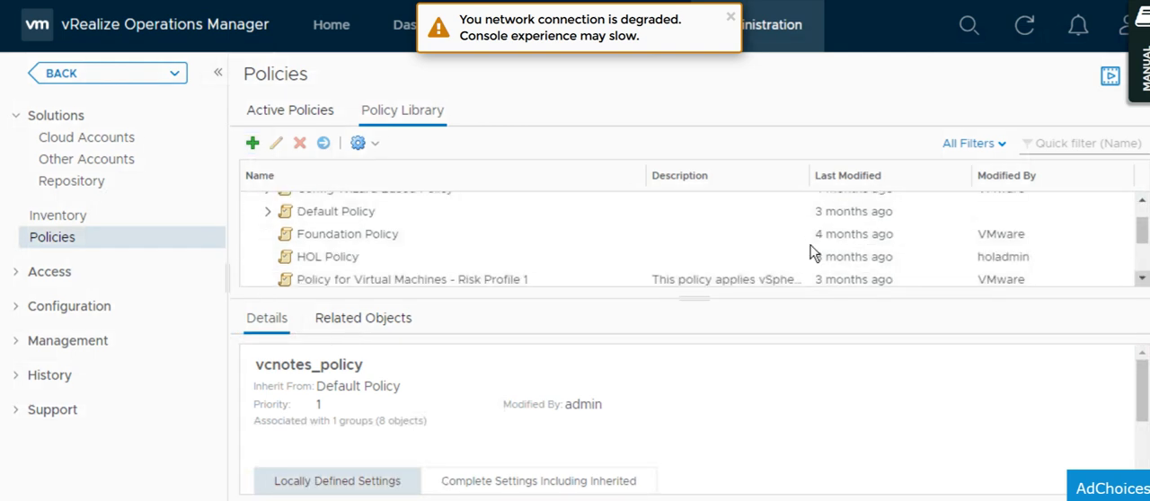
pyautogui.click(266, 215)
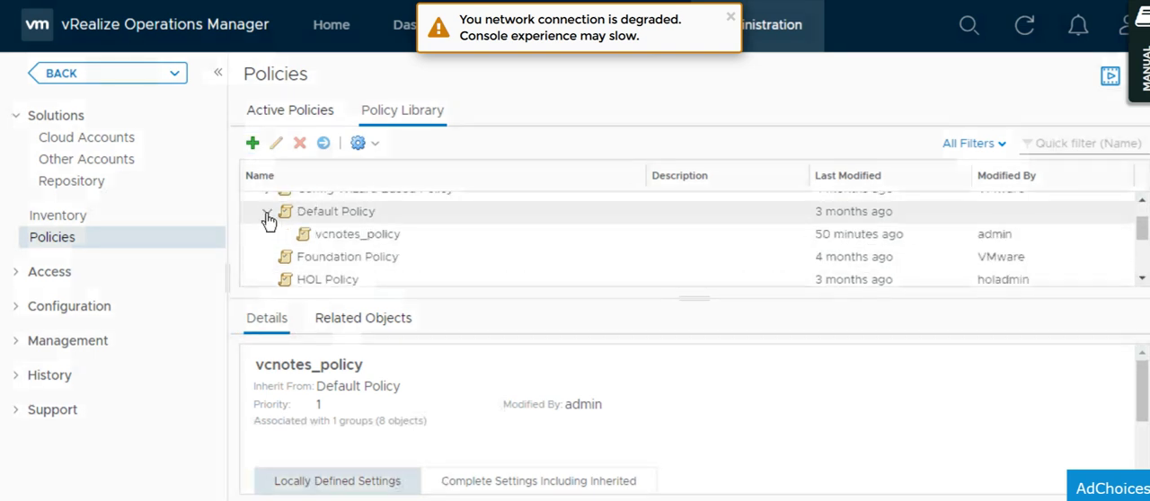
pyautogui.click(342, 240)
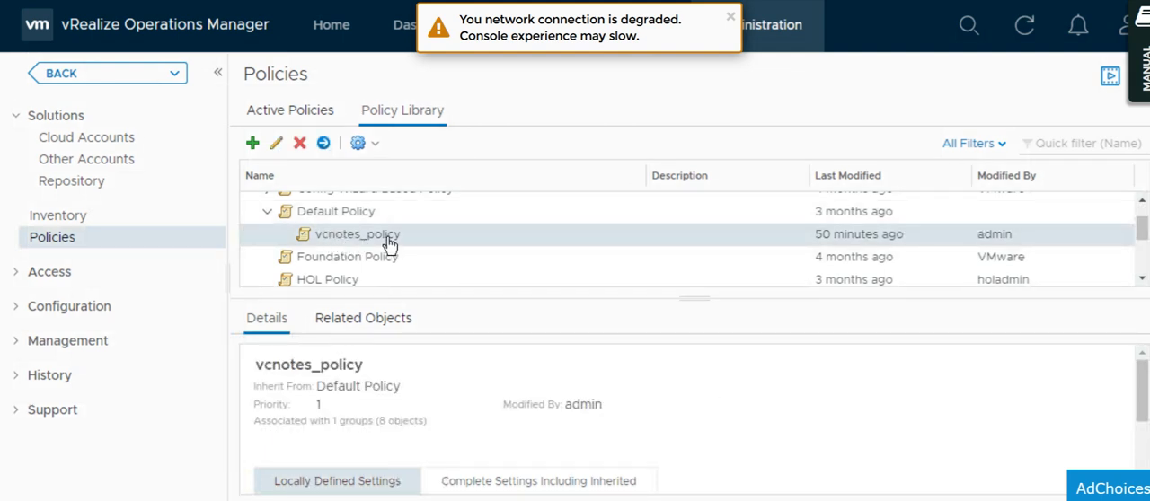
pyautogui.click(276, 145)
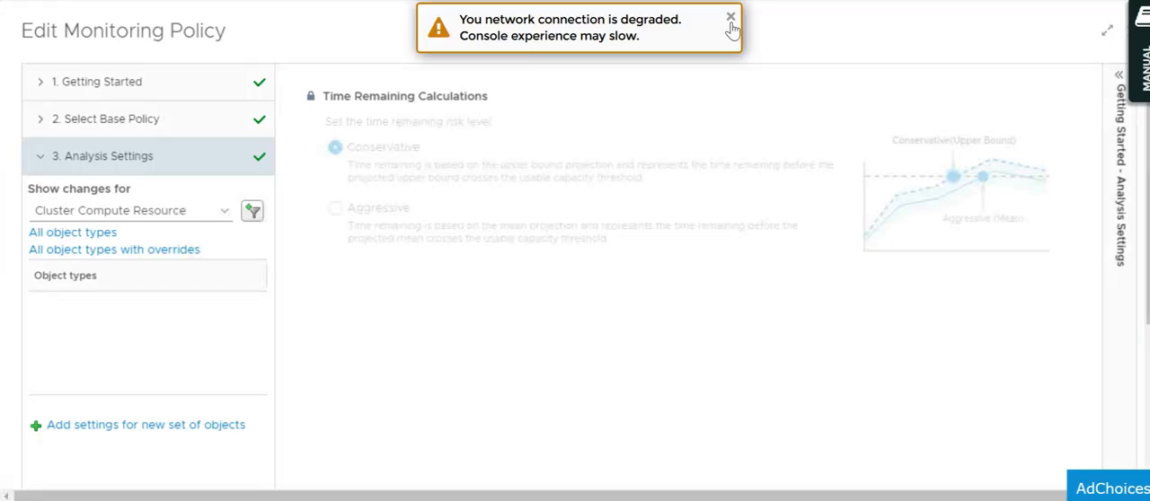
# Dismiss the network warning and open the Alert / Symptom Definitions section of the monitoring policy.
pyautogui.click(730, 20)
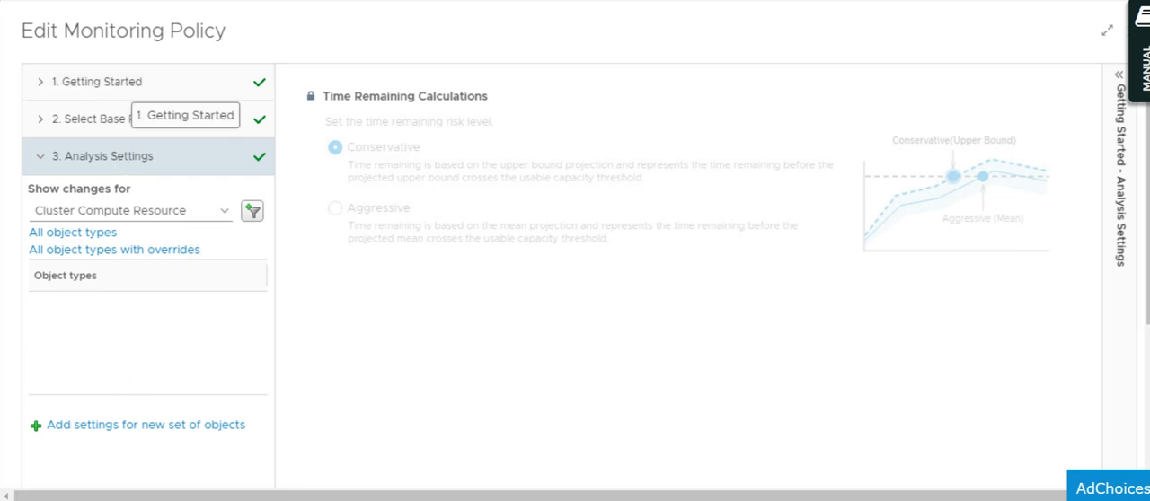
pyautogui.scroll(-1, 469, 327)
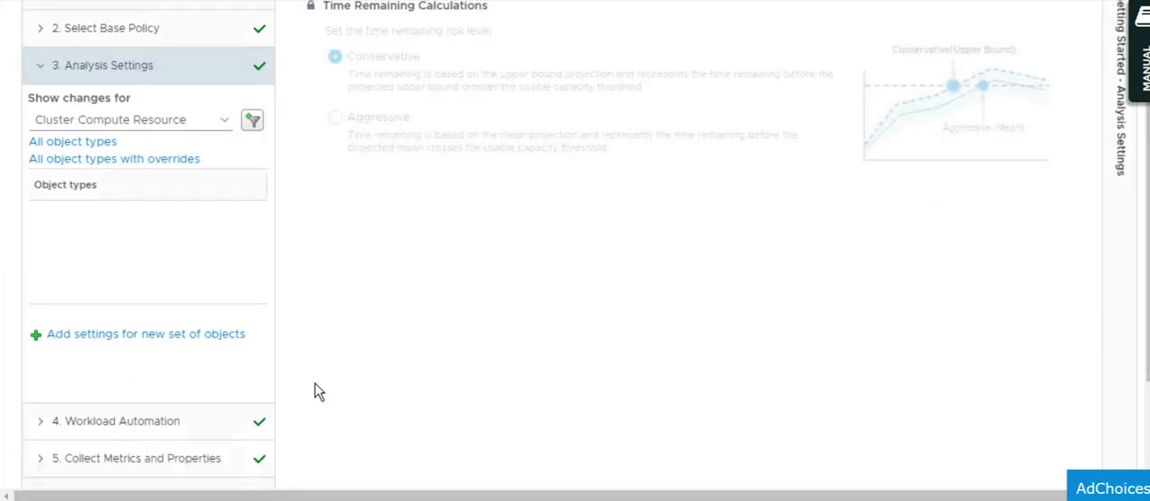
pyautogui.scroll(-2, 316, 392)
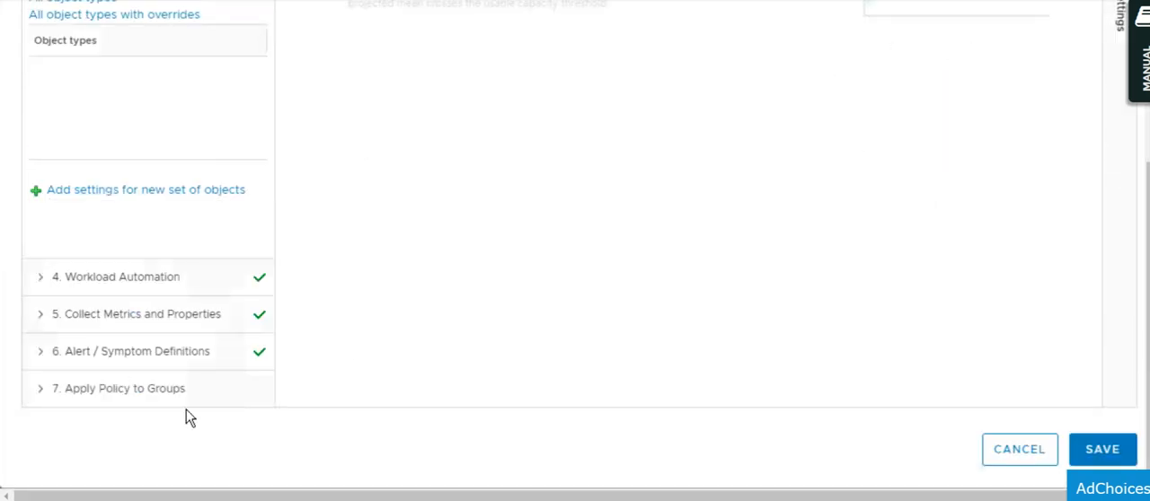
pyautogui.click(104, 354)
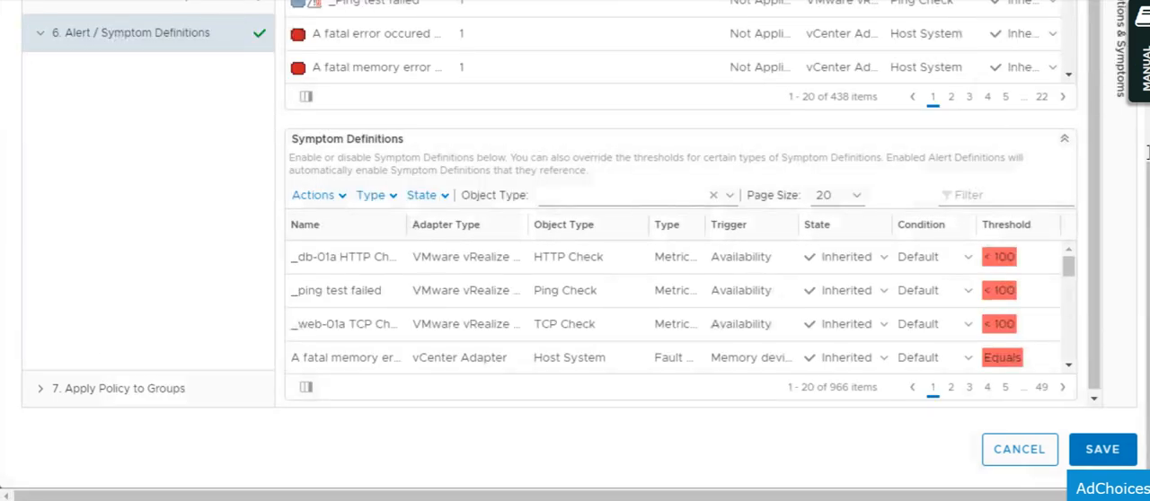
pyautogui.scroll(3, 575, 252)
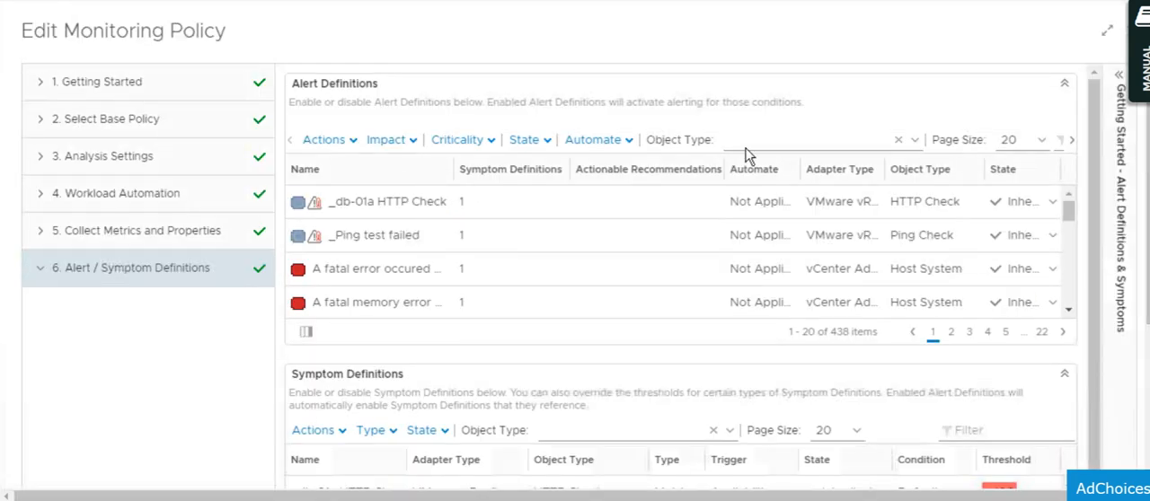
# Filter the policy's alert definitions by the Virtual Machine object type.
pyautogui.click(916, 141)
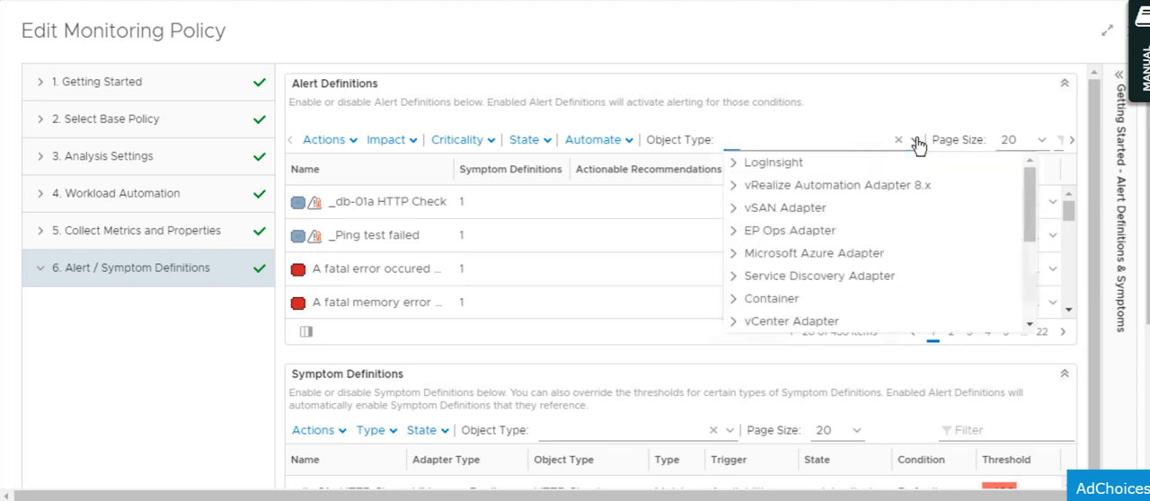
pyautogui.click(825, 144)
pyautogui.write('virtual')
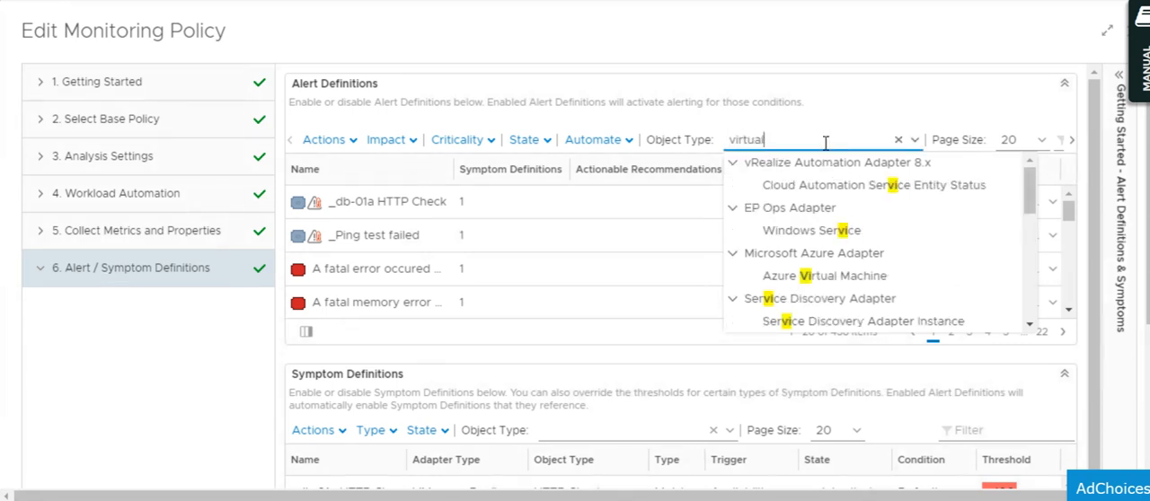
pyautogui.click(824, 232)
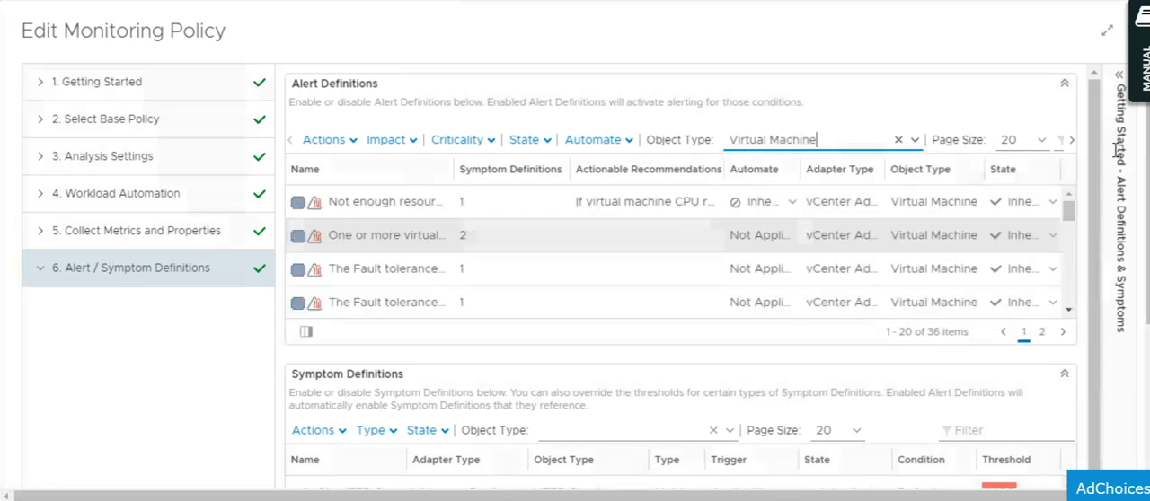
# Narrow the policy's Virtual Machine alert definitions with the text filter "power".
pyautogui.click(1071, 142)
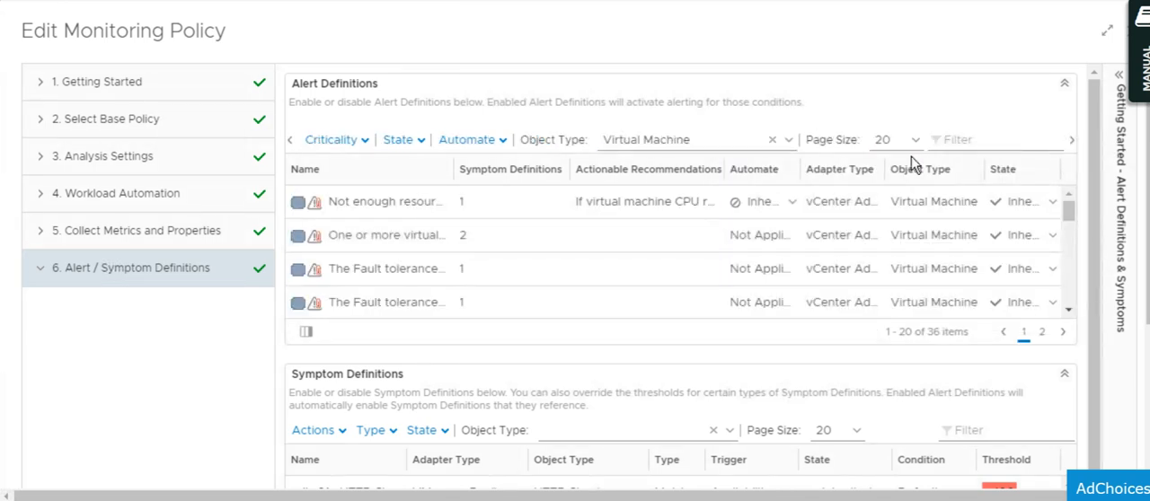
pyautogui.click(1000, 143)
pyautogui.write('power')
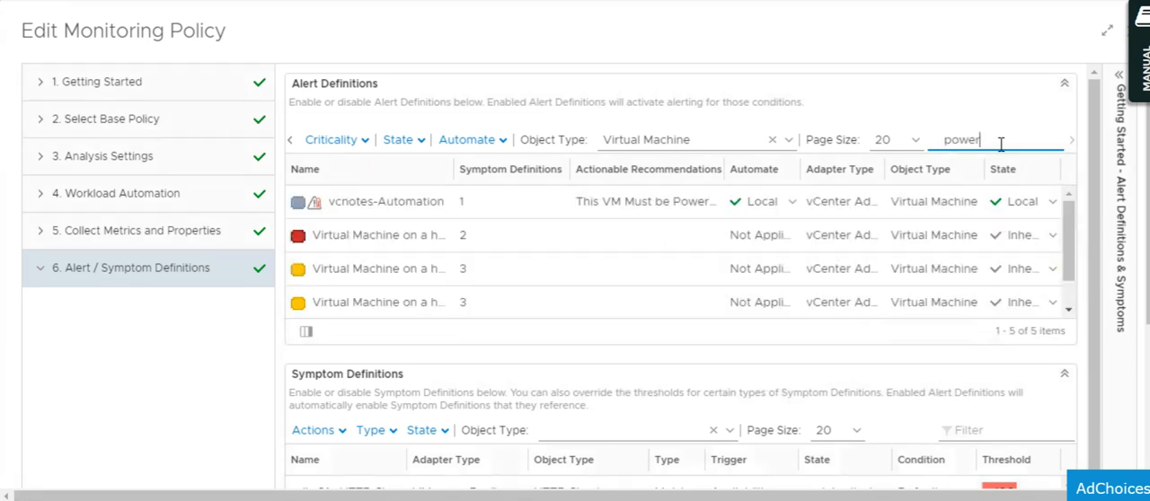
# Check the Automate options of the vcnotes-Automation alert definition, leave the setting as it is, and dismiss the network warning.
pyautogui.click(409, 209)
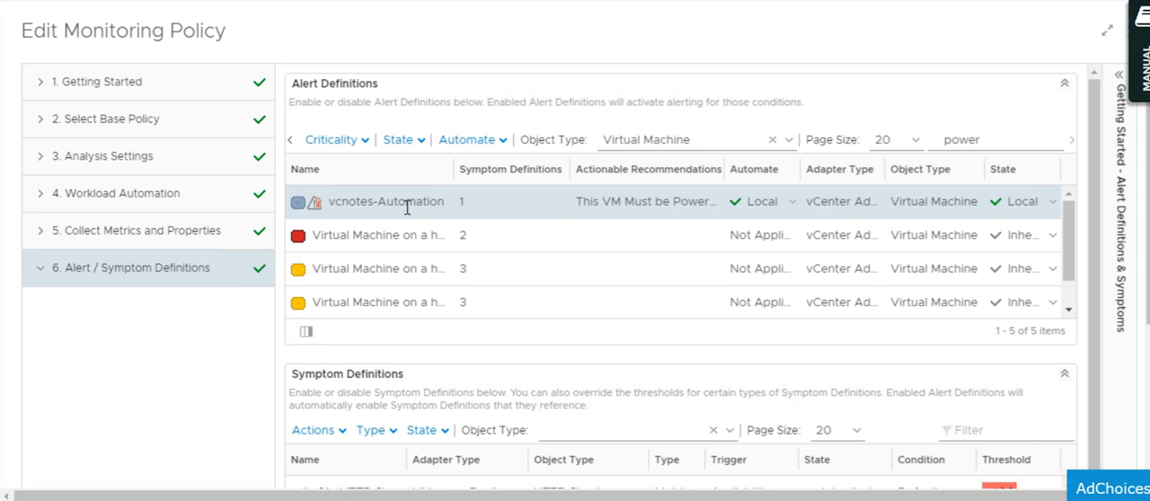
pyautogui.click(792, 209)
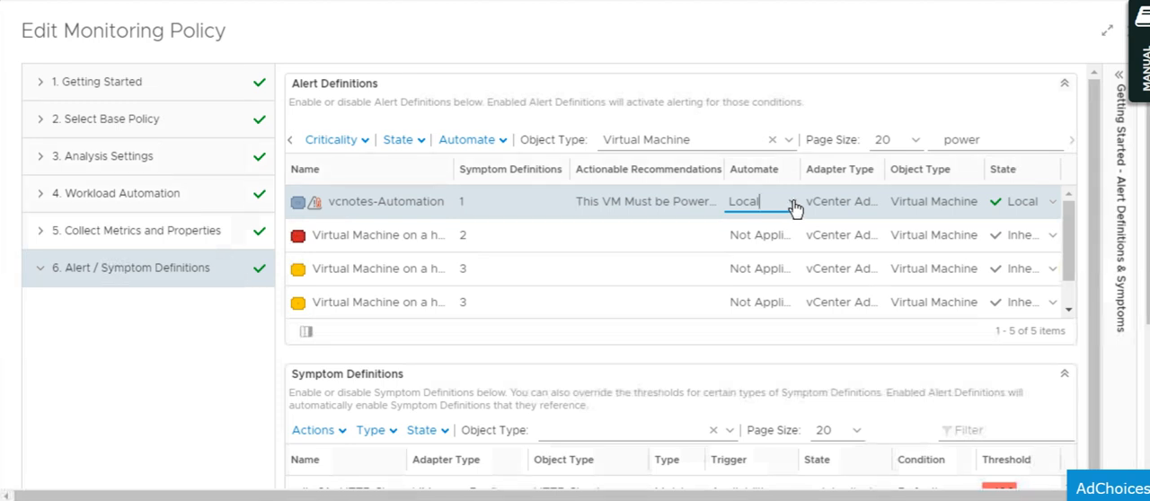
pyautogui.click(794, 209)
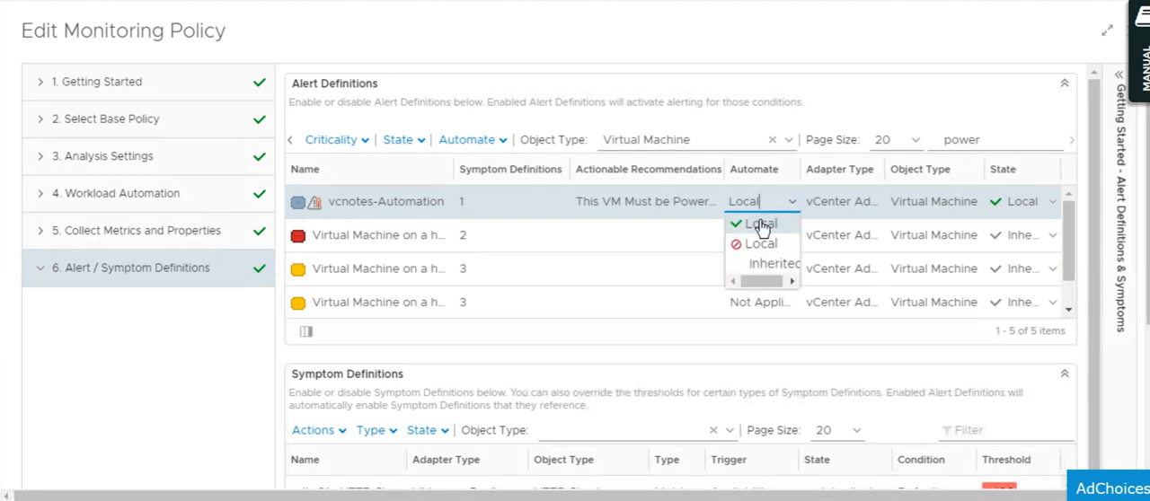
pyautogui.click(711, 45)
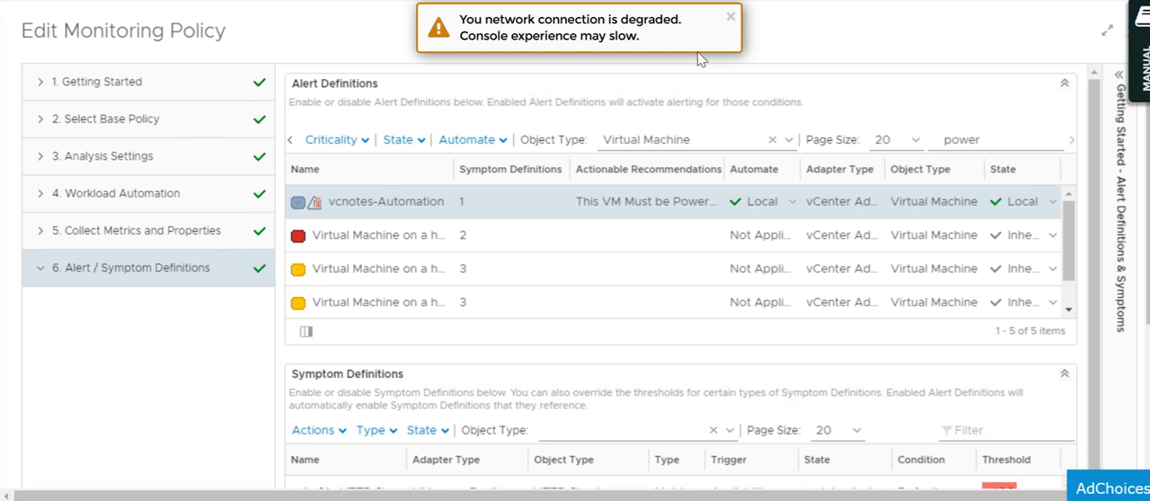
pyautogui.click(729, 17)
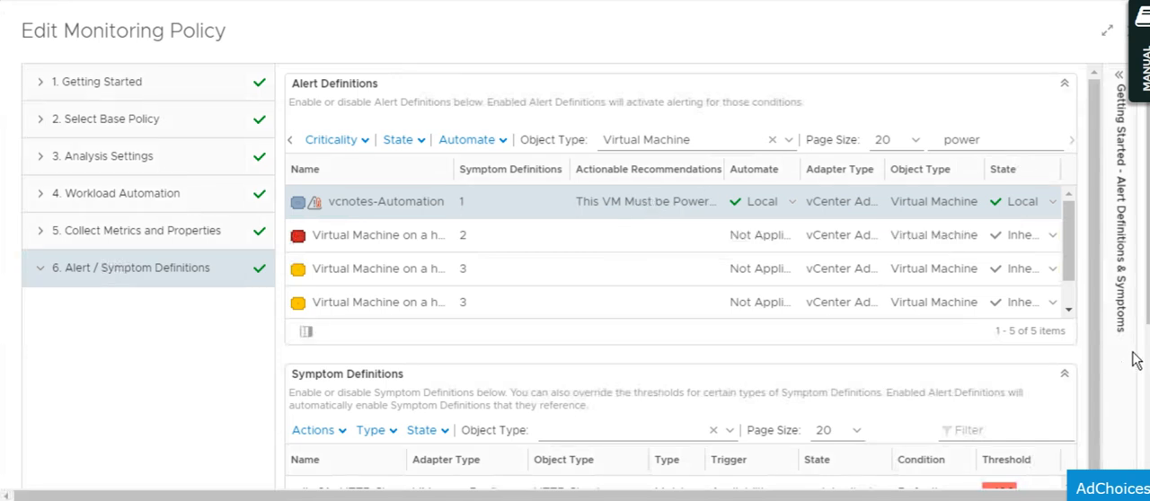
# Review the policy's Apply Policy to Groups section and highlight "Custom Group" in the Notepad step list before minimizing the notes.
pyautogui.scroll(-3, 683, 270)
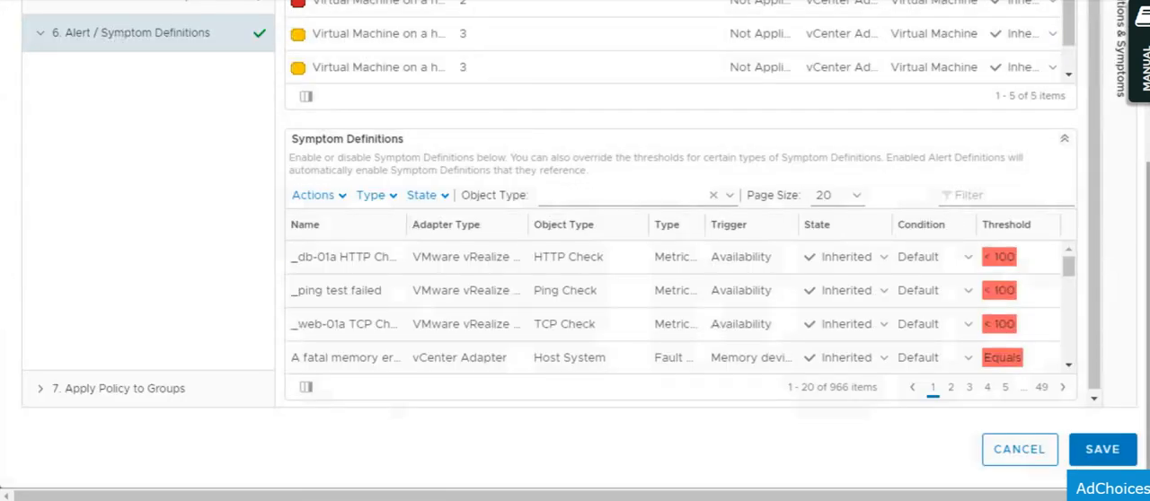
pyautogui.click(127, 396)
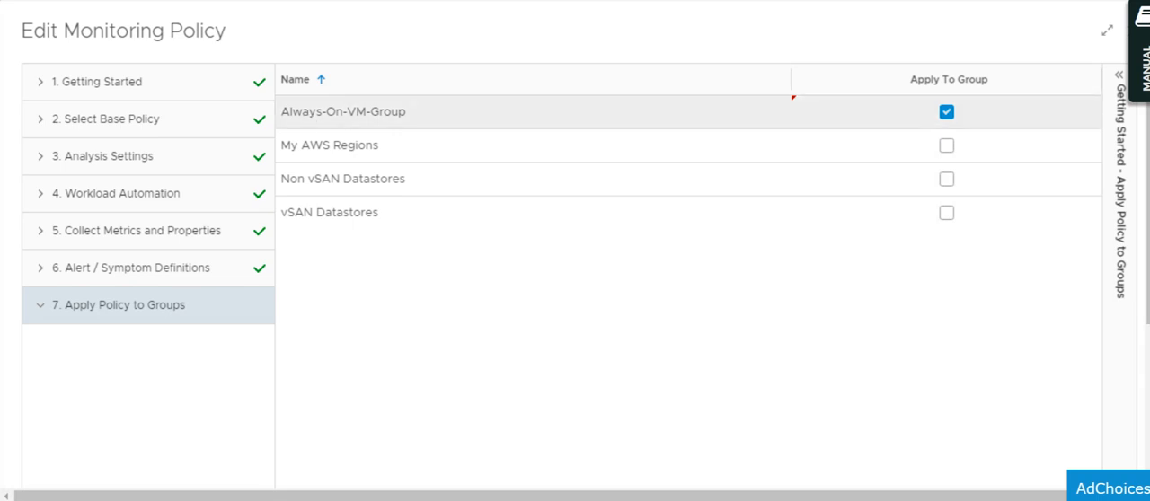
pyautogui.hotkey('alt', 'Tab')
pyautogui.moveTo(213, 161); pyautogui.dragTo(330, 157)
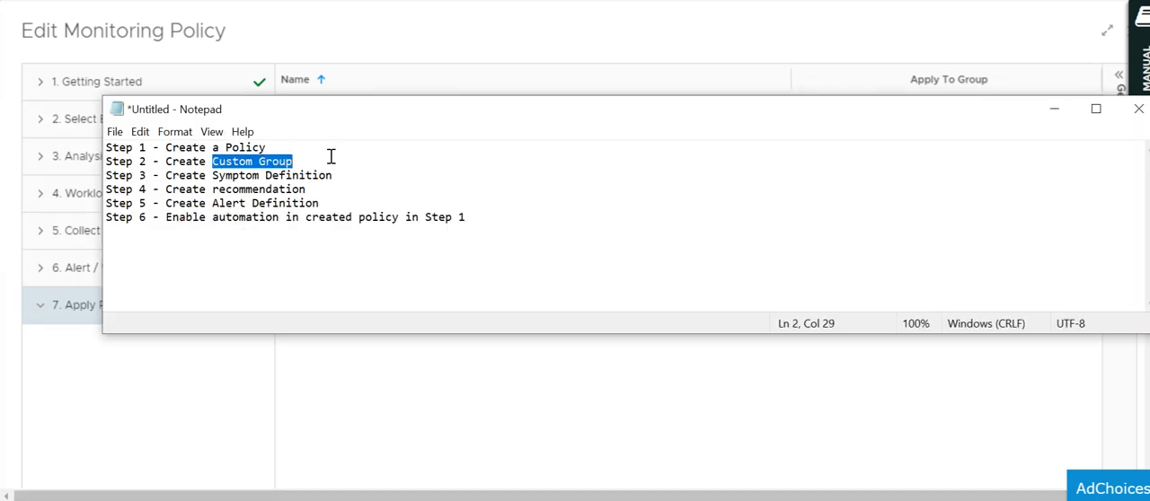
pyautogui.click(1055, 109)
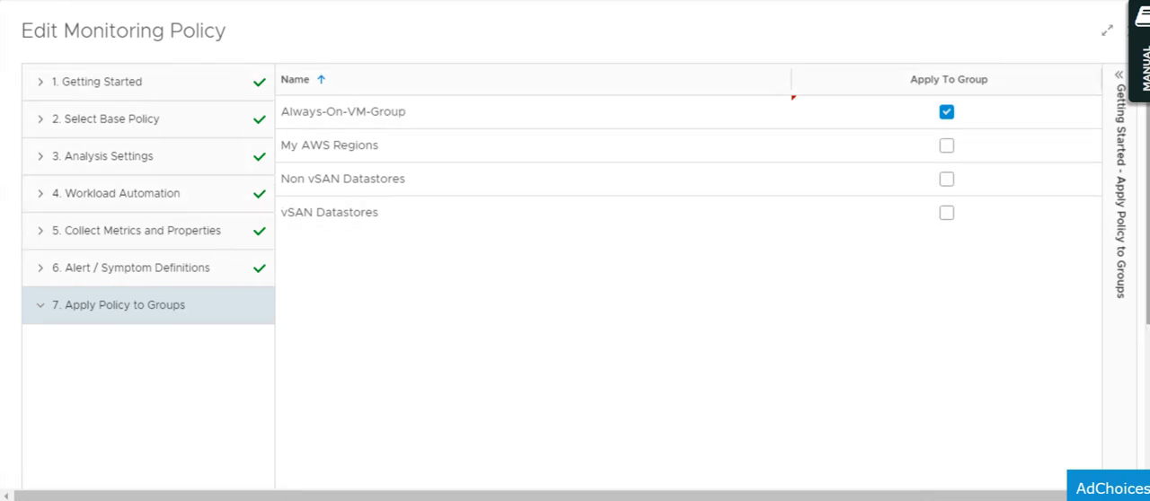
# Cancel editing vcnotes_policy without saving and dismiss the network warning over the Policy Library.
pyautogui.scroll(-3, 575, 251)
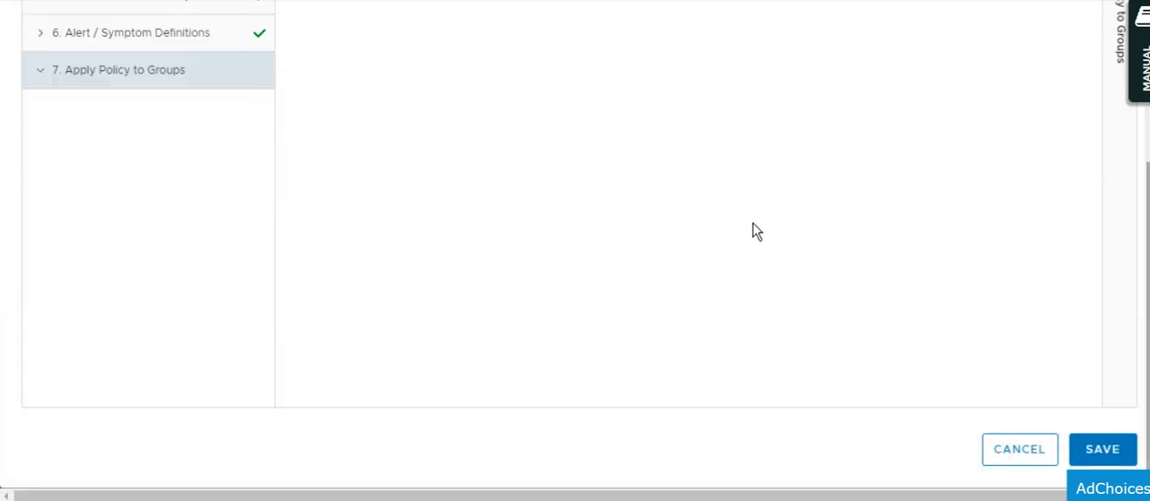
pyautogui.click(1109, 451)
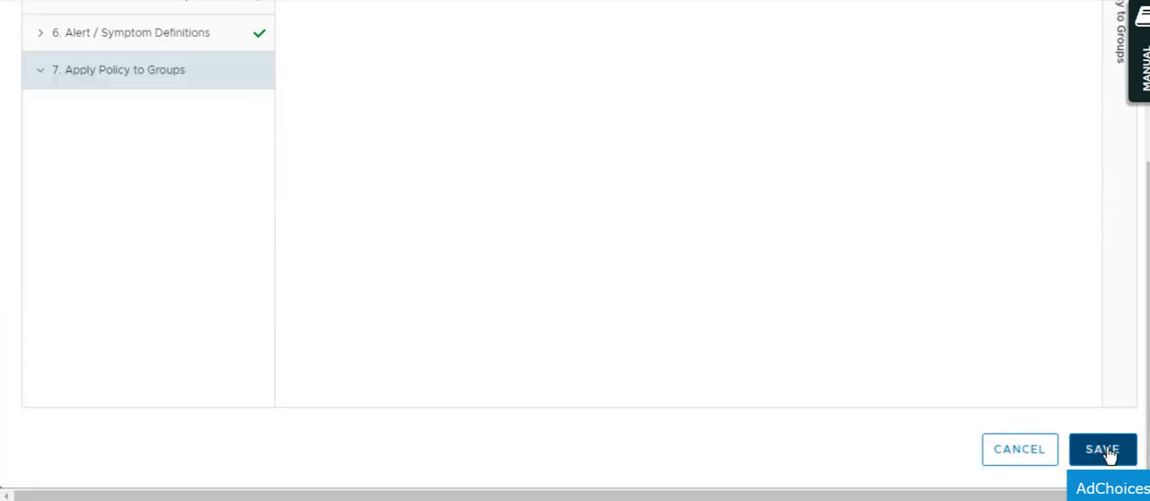
pyautogui.click(994, 455)
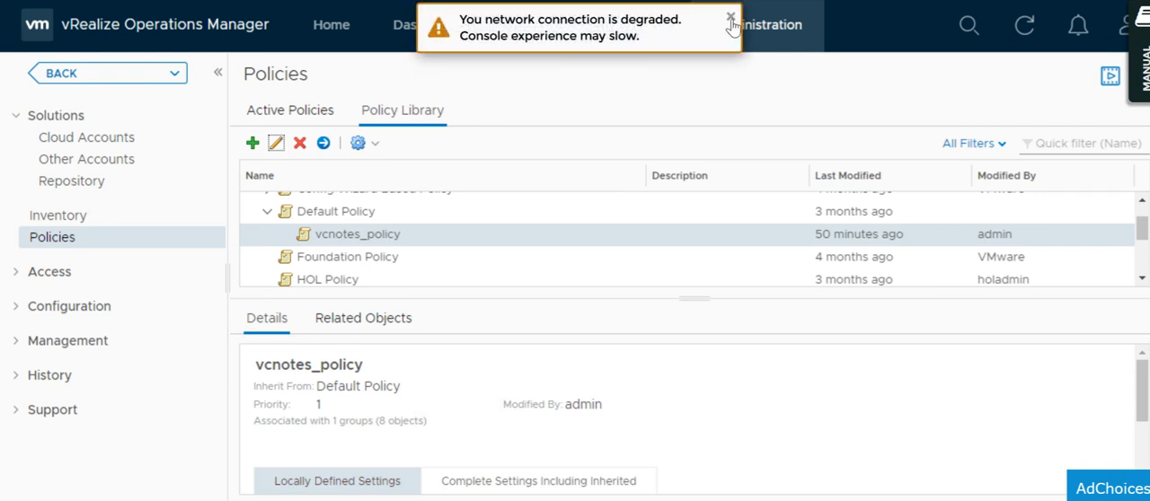
pyautogui.click(731, 19)
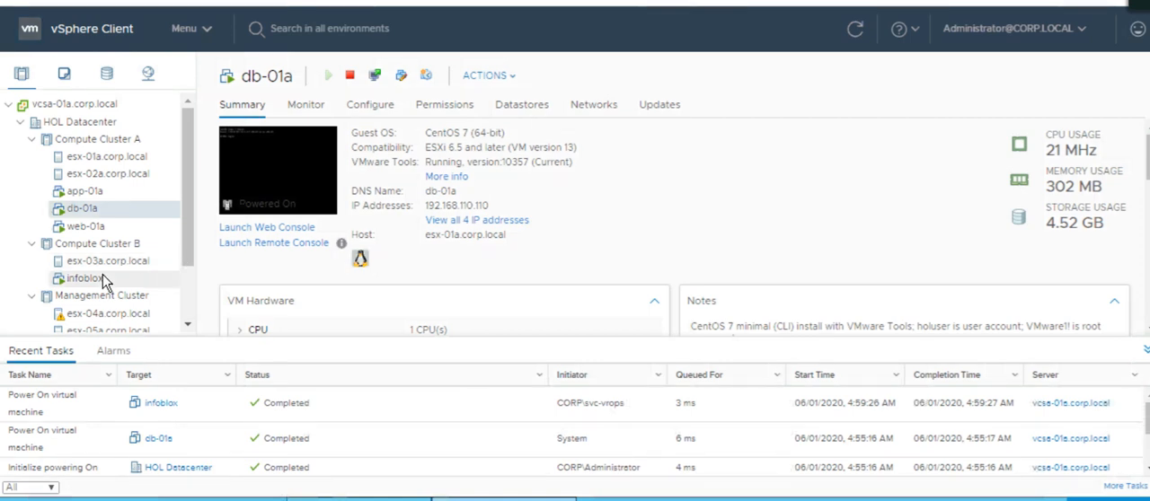
# Switch to the vSphere Client and shut down the guest operating system of the infoblox virtual machine in Compute Cluster B.
pyautogui.click(83, 200)
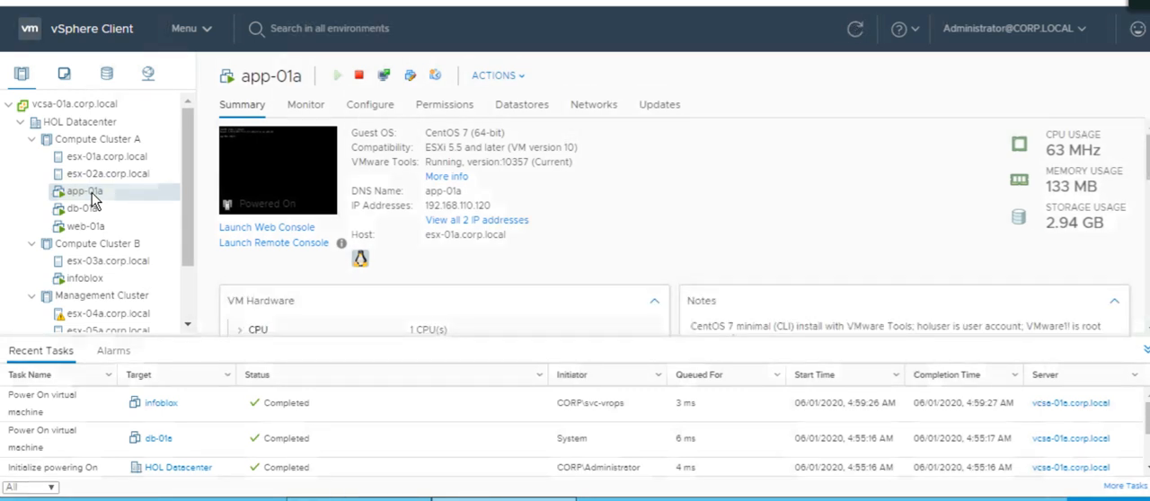
pyautogui.click(90, 212)
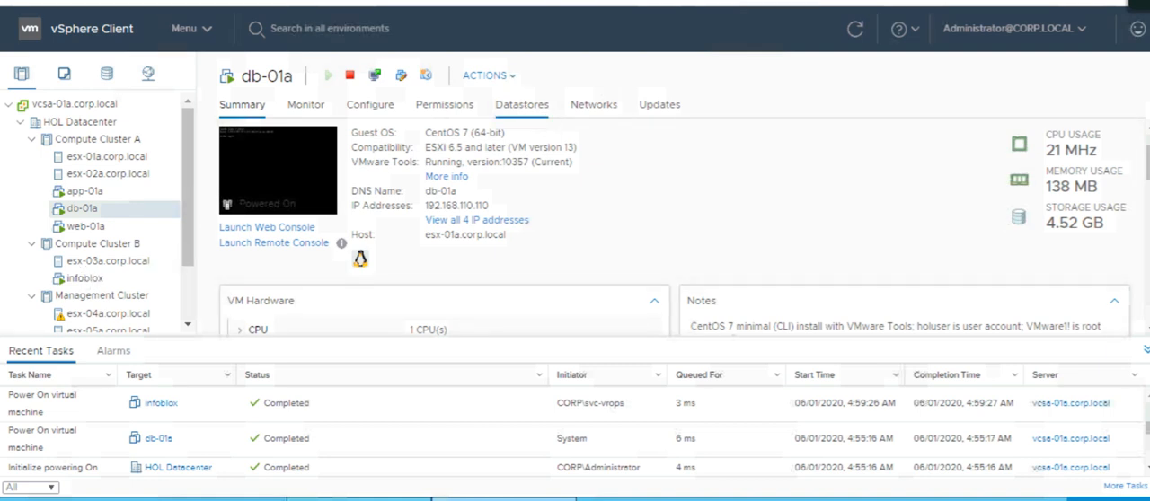
pyautogui.click(76, 285)
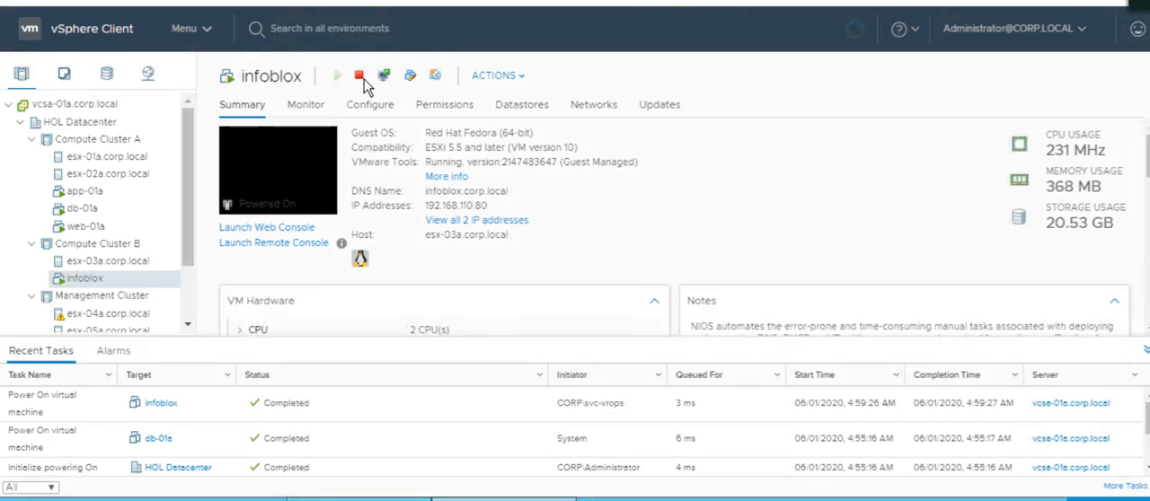
pyautogui.click(360, 77)
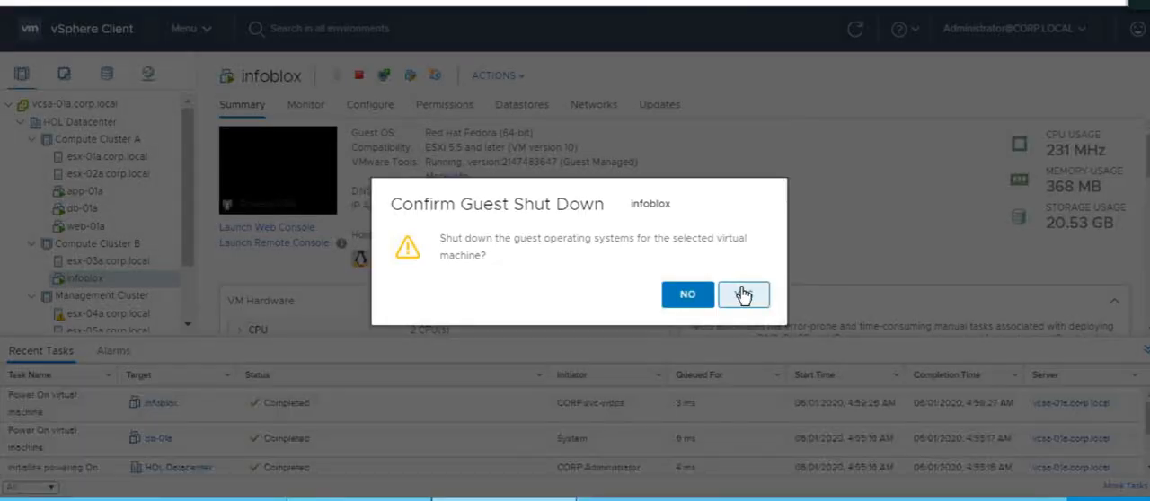
pyautogui.click(742, 291)
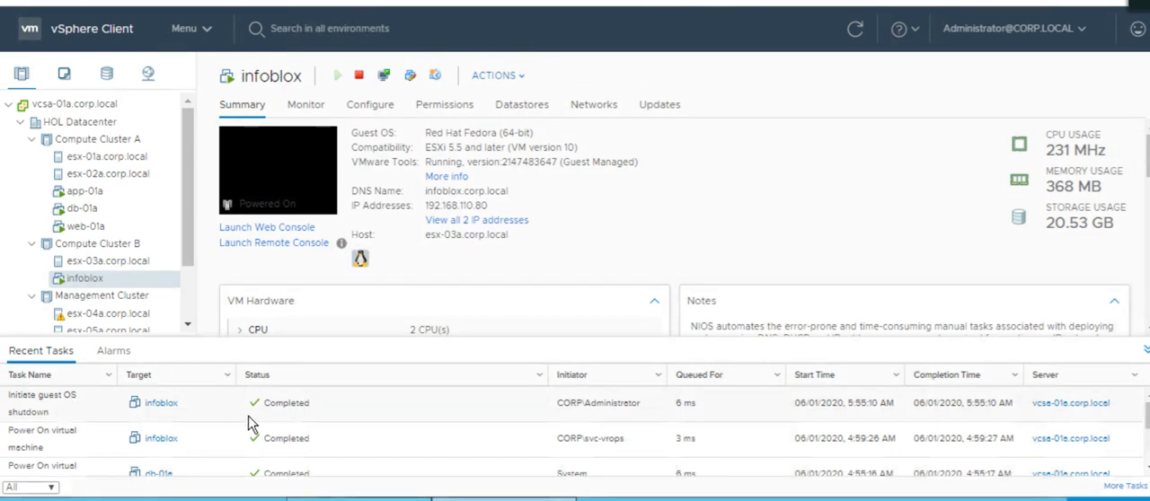
# Refresh the vSphere Client repeatedly to check the power state of infoblox.
pyautogui.click(856, 34)
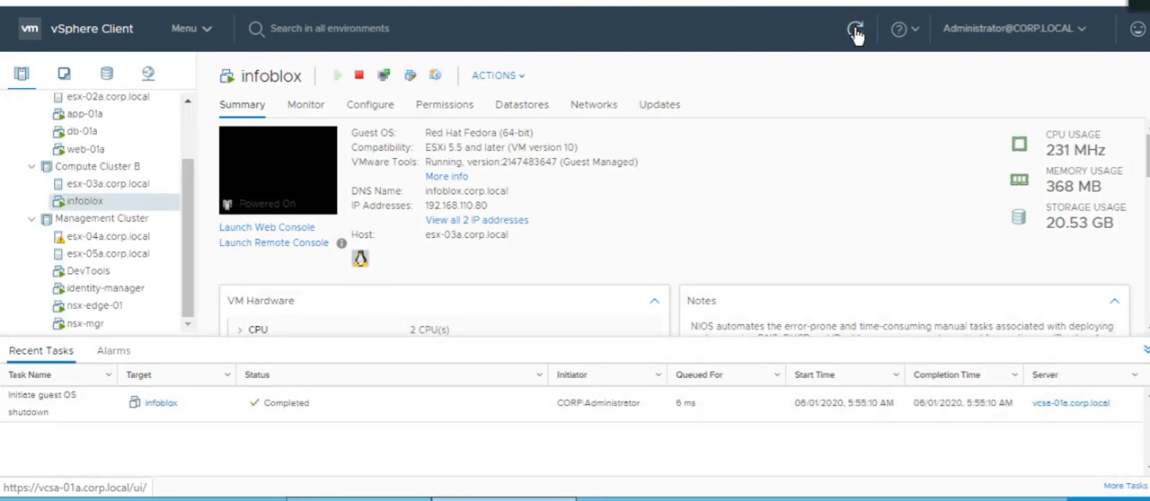
pyautogui.click(857, 33)
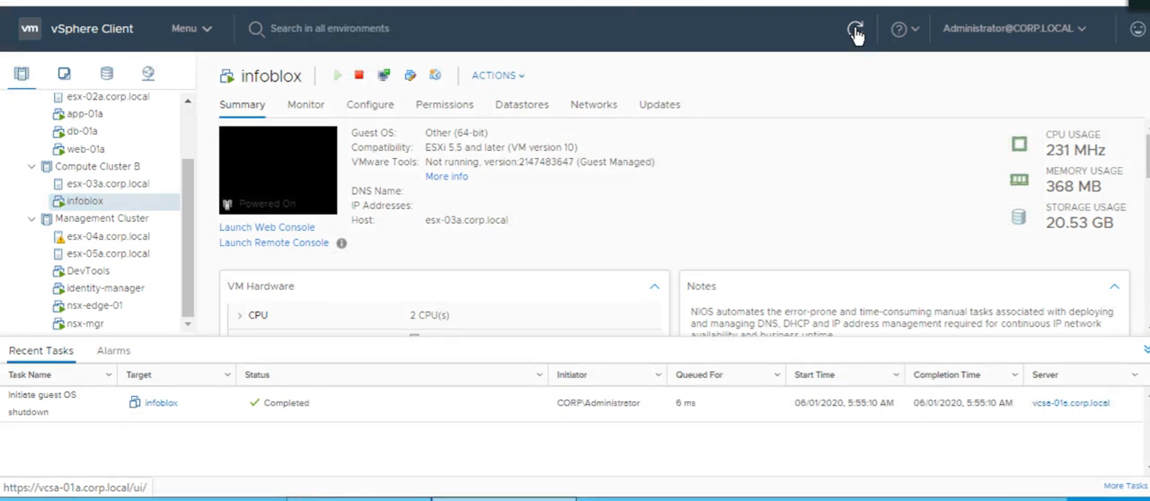
pyautogui.click(856, 34)
pyautogui.click(856, 32)
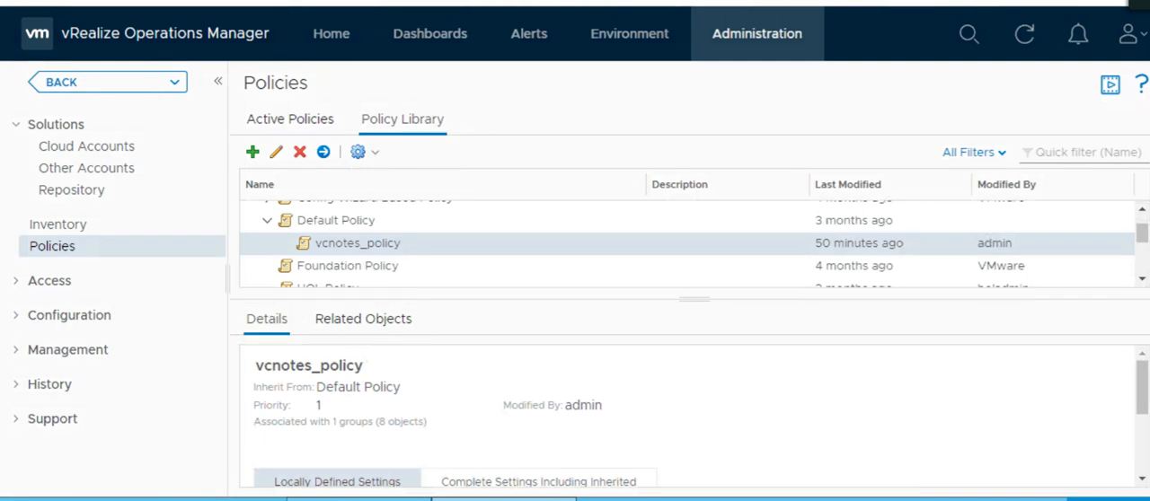
# Examine the 1 Hour alert group in vRealize Operations Manager and refresh the vSphere Client to recheck infoblox.
pyautogui.click(533, 38)
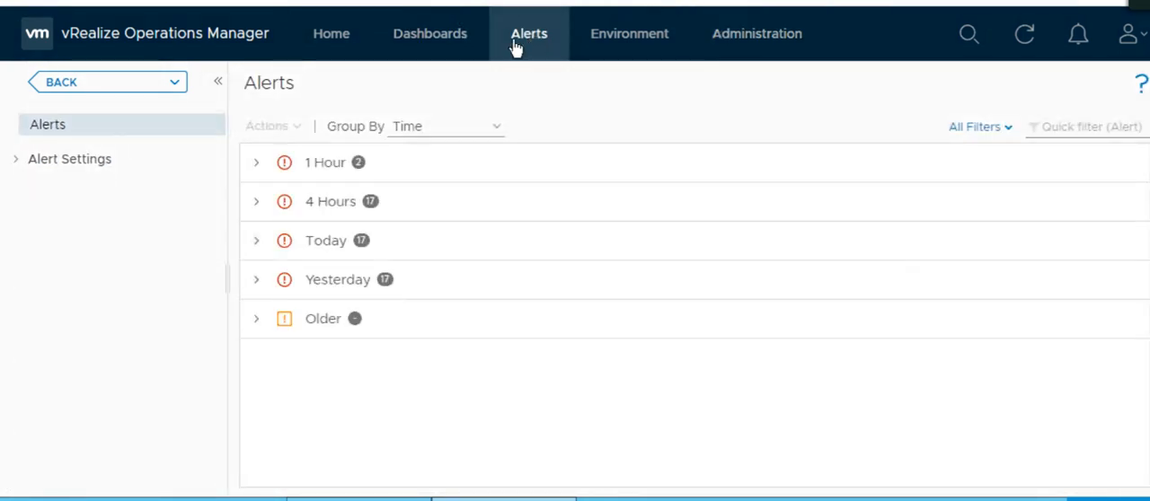
pyautogui.click(256, 164)
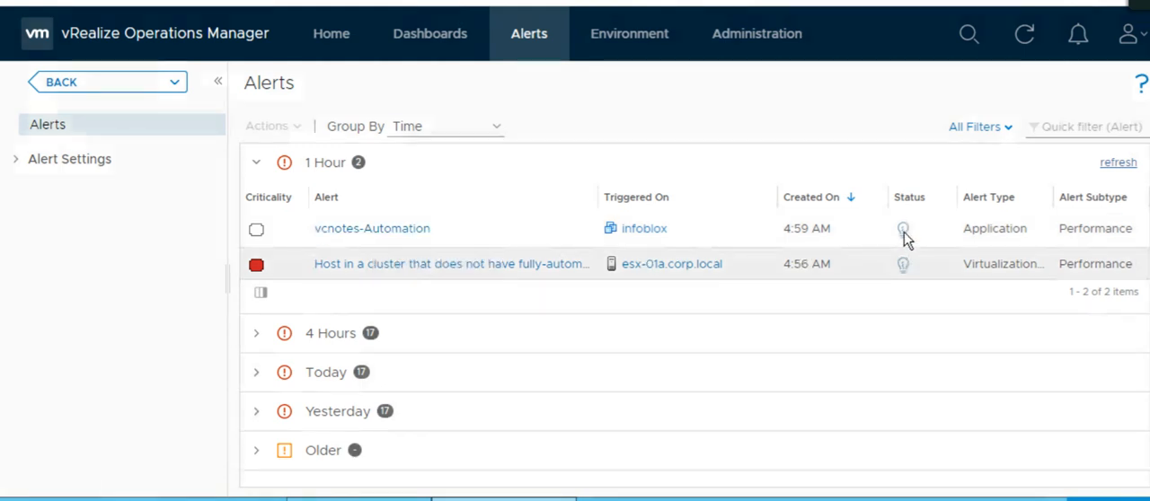
pyautogui.moveTo(904, 230)
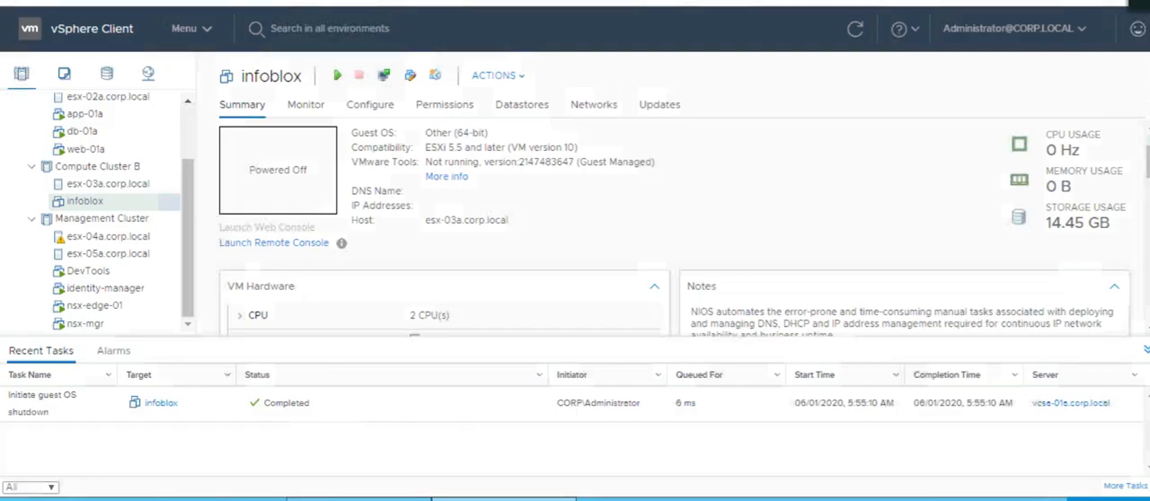
pyautogui.click(853, 30)
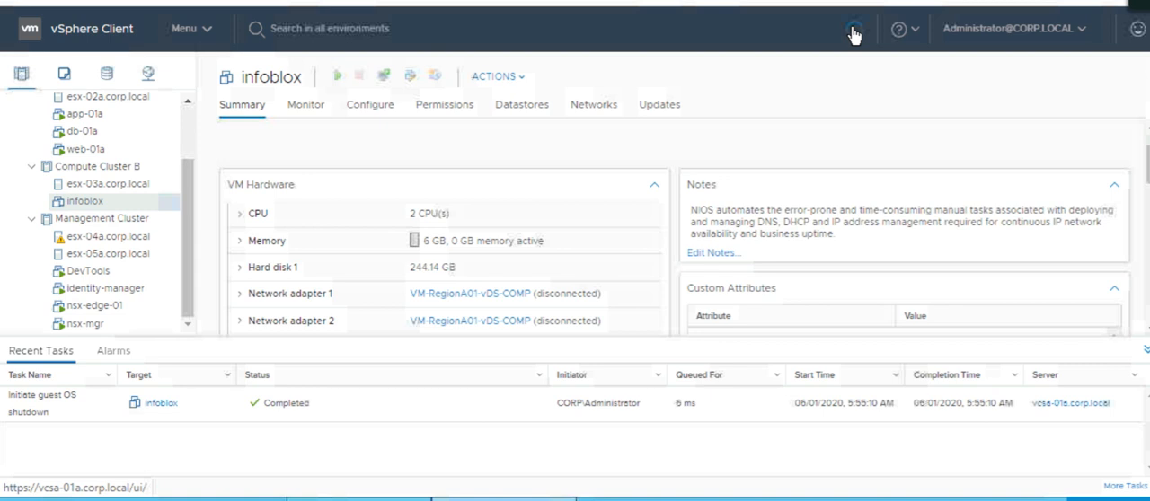
pyautogui.click(854, 30)
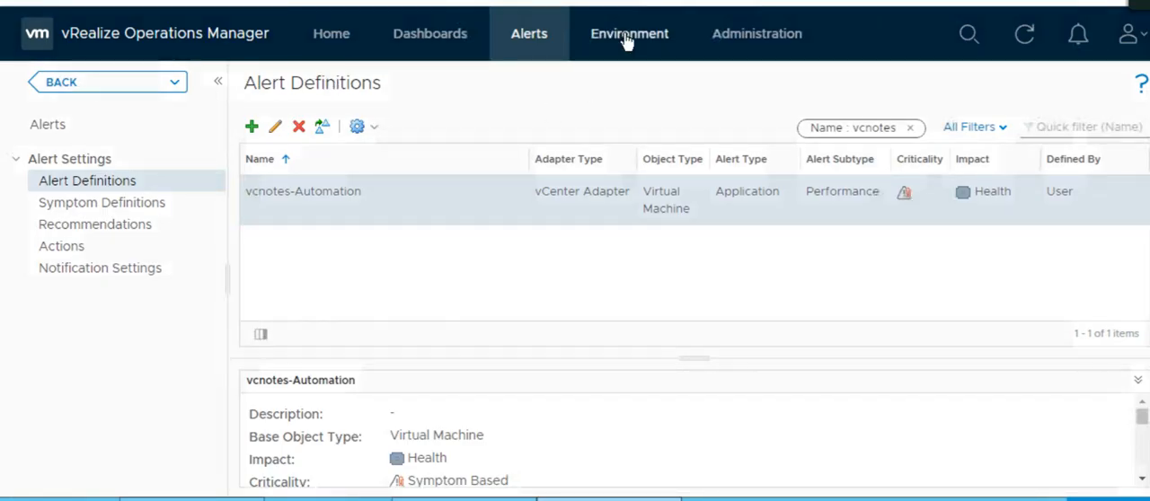
# Open the Recent Tasks history in vRealize Operations Manager and inspect the Automated value of the newest infoblox Power On VM task.
pyautogui.click(731, 36)
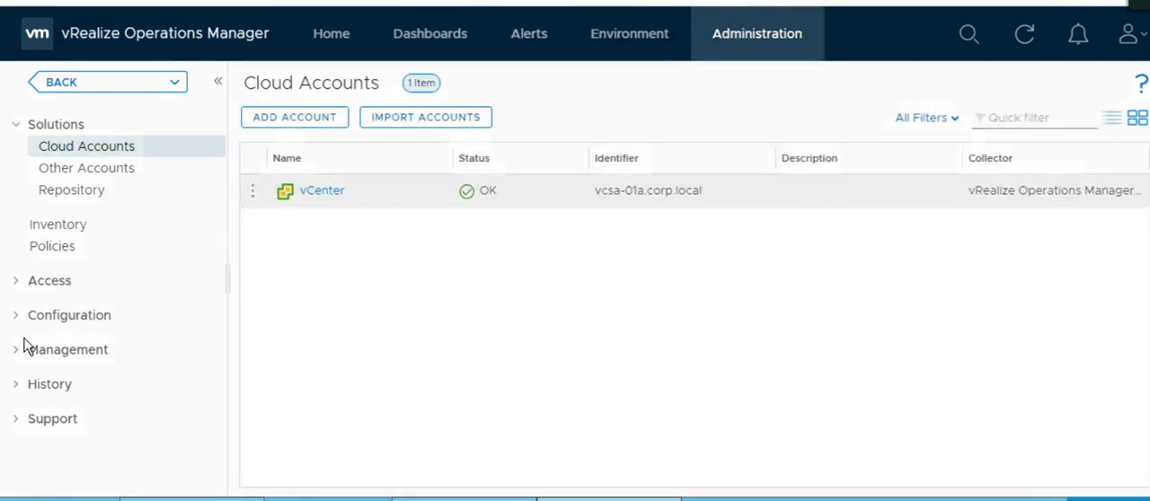
pyautogui.click(18, 388)
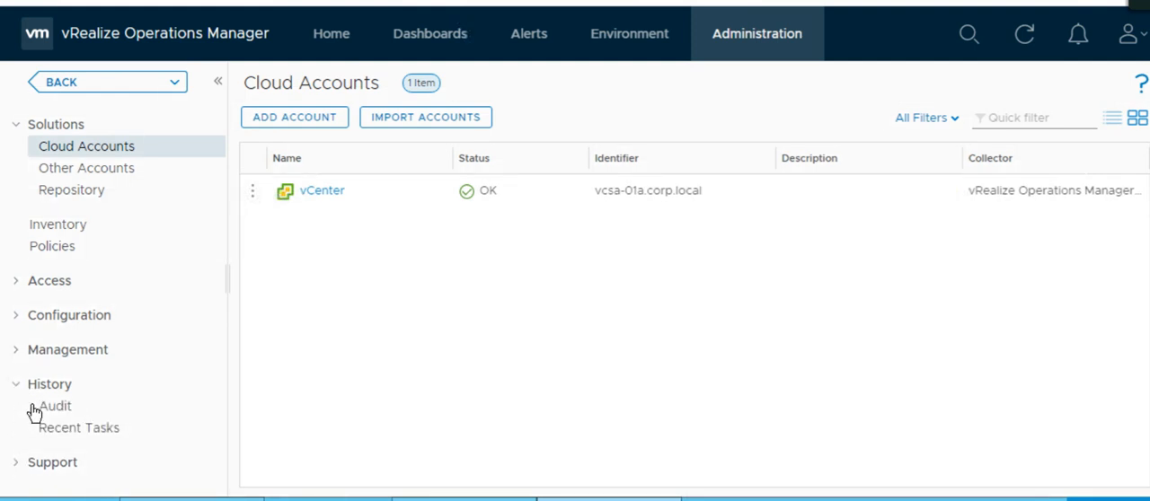
pyautogui.click(71, 433)
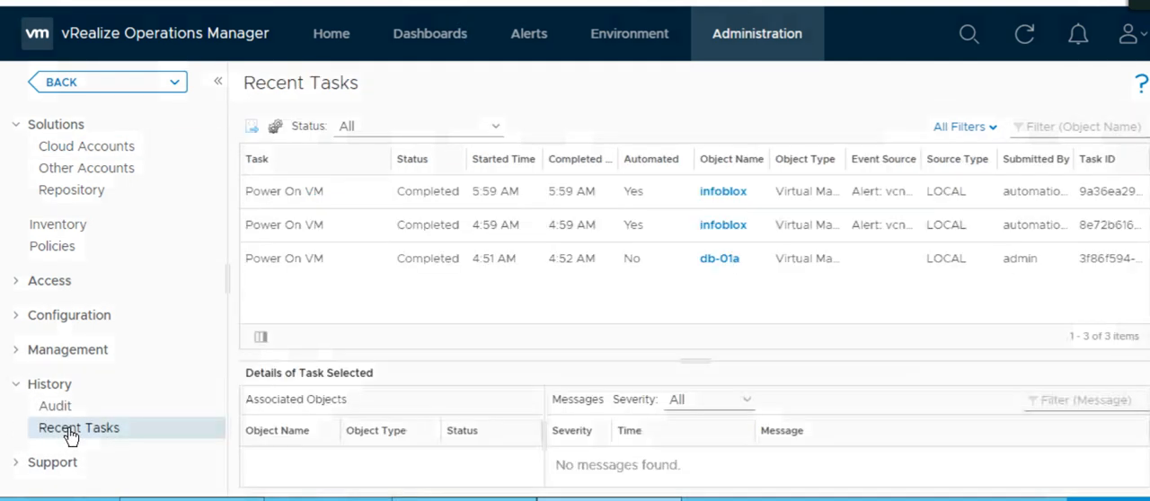
pyautogui.doubleClick(634, 191)
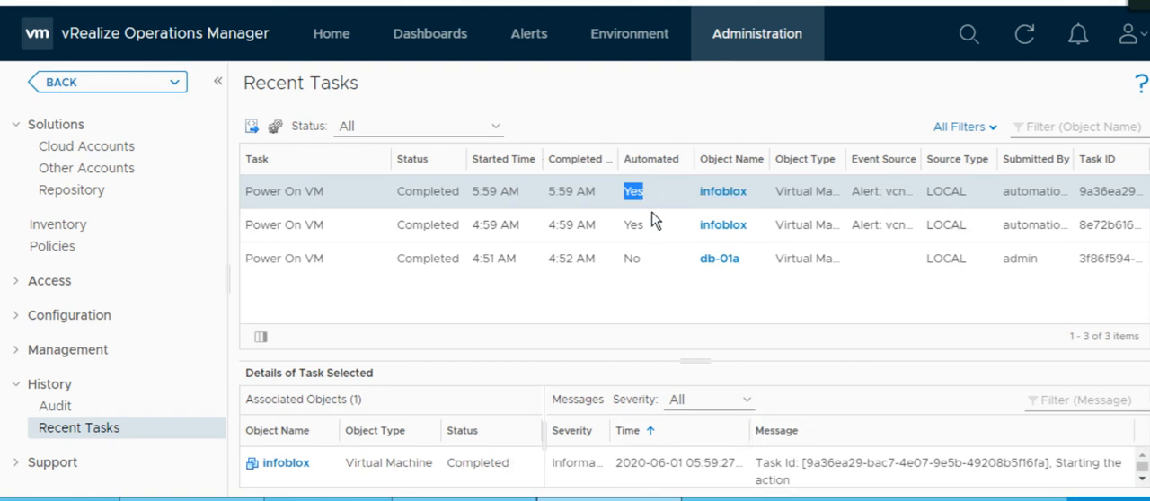
pyautogui.click(653, 207)
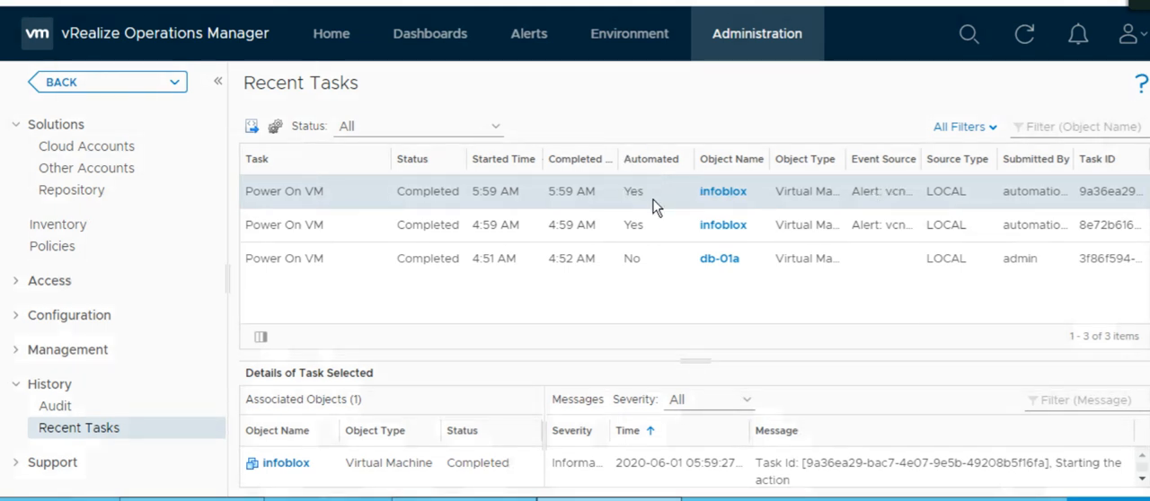